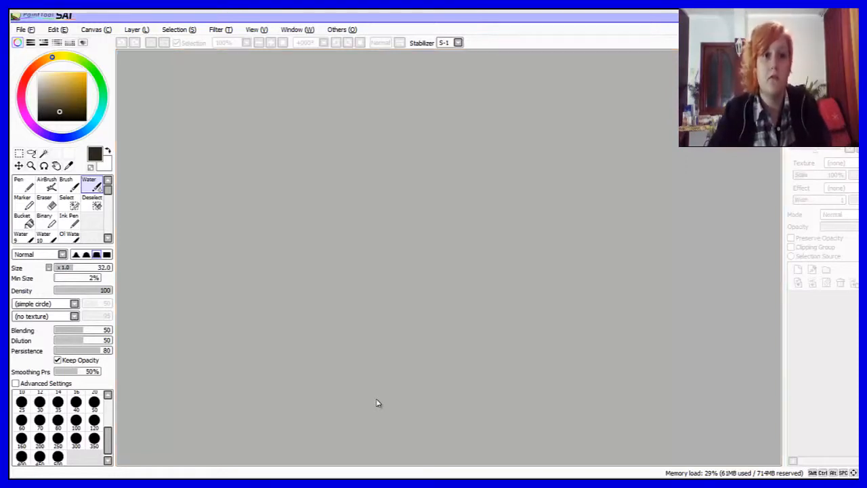
pyautogui.press('alt')
pyautogui.press('Right')
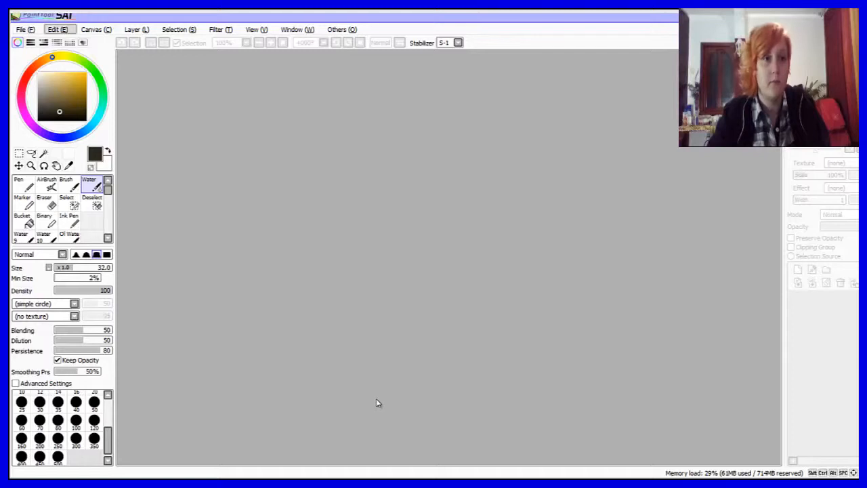
pyautogui.press('Right')
pyautogui.press('Right')
pyautogui.press('Escape')
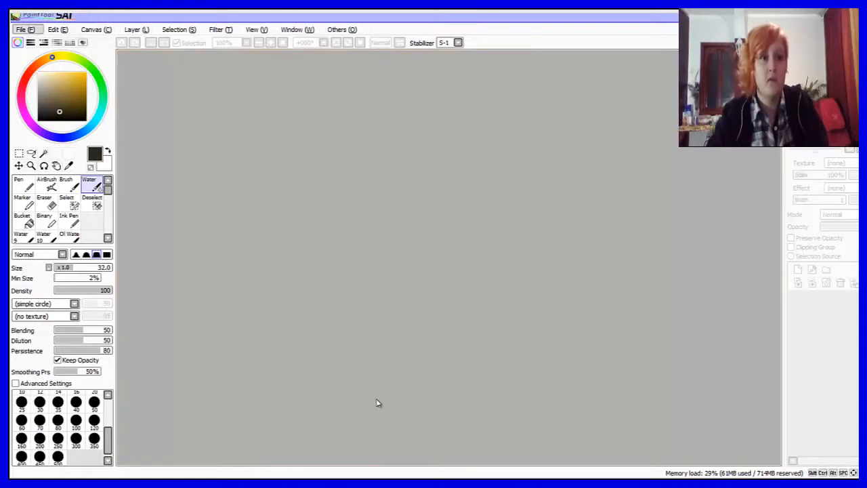
# - Open the image sai mascot.png from the YouTube speedpaints and tutorial artwork folder
pyautogui.click(26, 30)
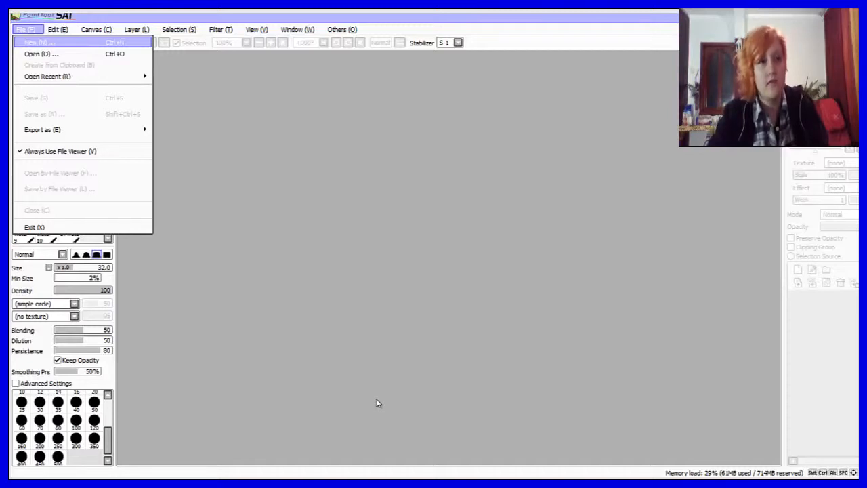
pyautogui.press('Down')
pyautogui.press('Return')
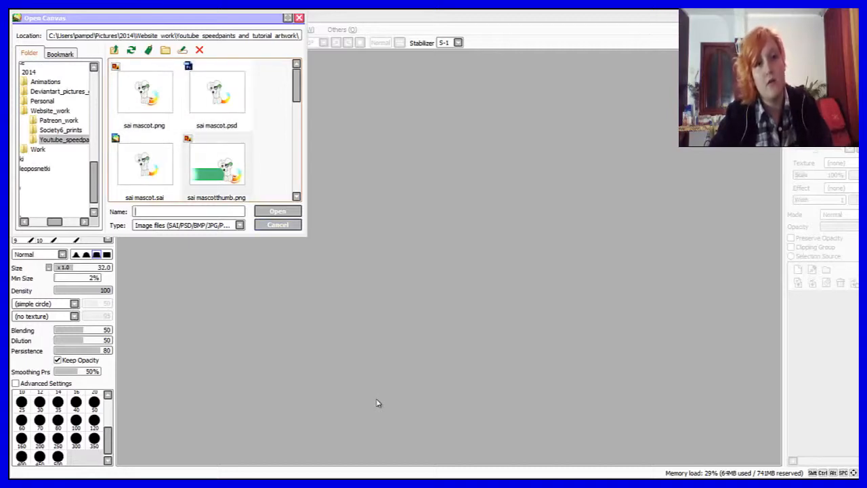
pyautogui.click(145, 95)
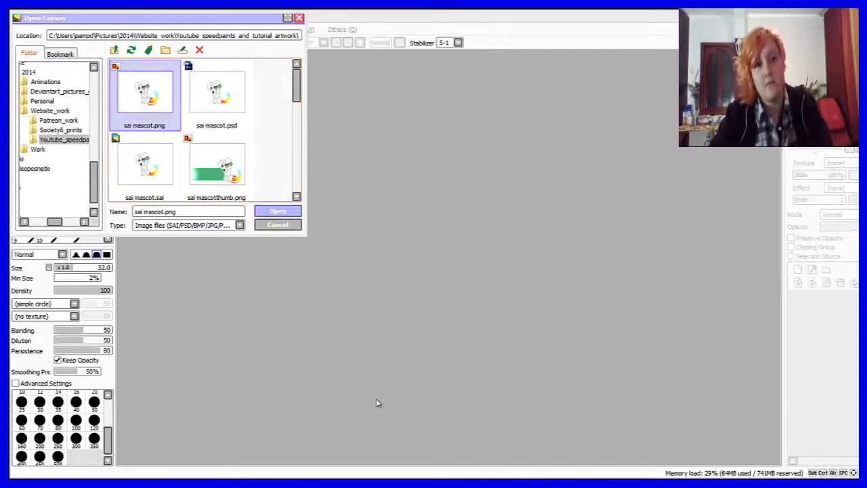
pyautogui.click(278, 211)
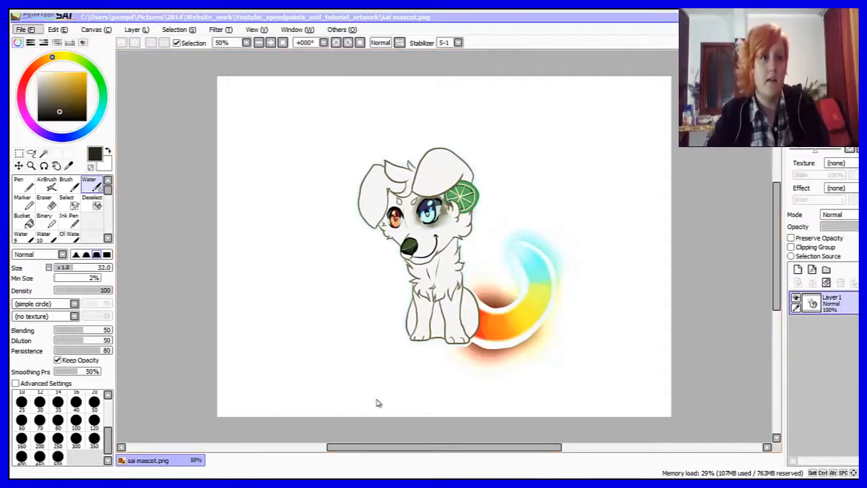
pyautogui.click(25, 29)
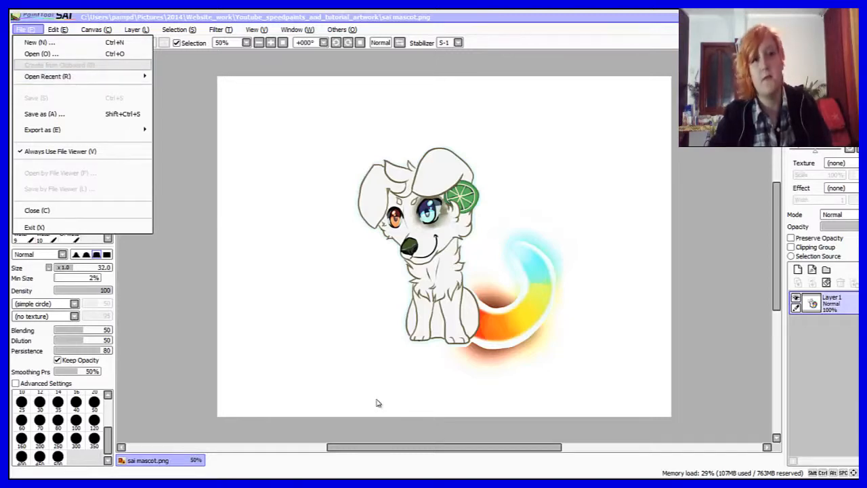
pyautogui.press('Down')
pyautogui.press('Right')
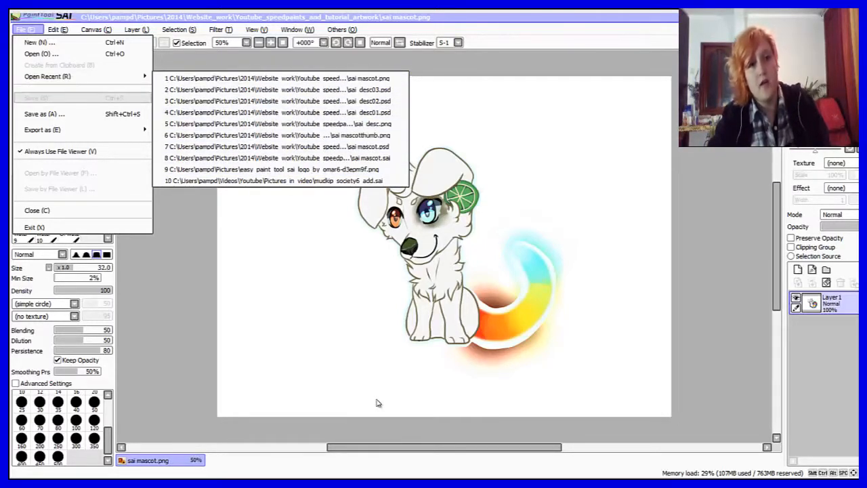
pyautogui.click(183, 166)
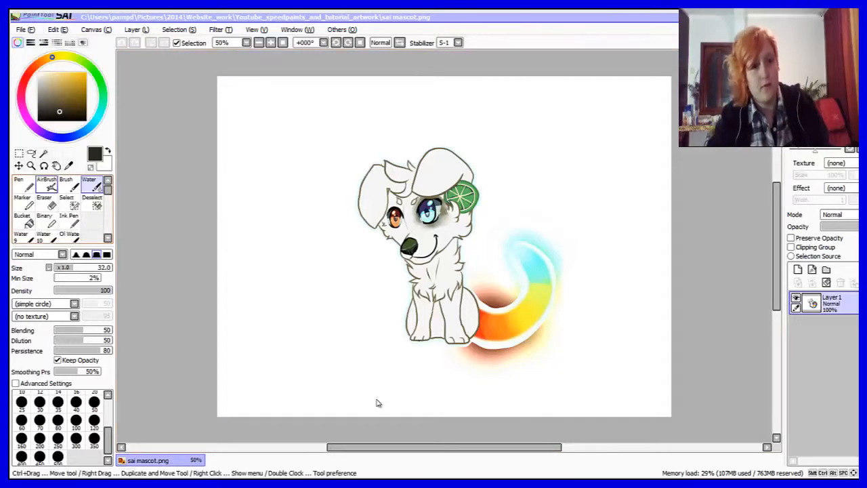
# - Paint a curly dark AirBrush stroke at size 25 in the empty white area beside the dog's head
pyautogui.click(48, 184)
pyautogui.moveTo(288, 126)
pyautogui.mouseDown()
pyautogui.moveTo(255, 143)
pyautogui.moveTo(272, 179)
pyautogui.moveTo(326, 218)
pyautogui.mouseUp()
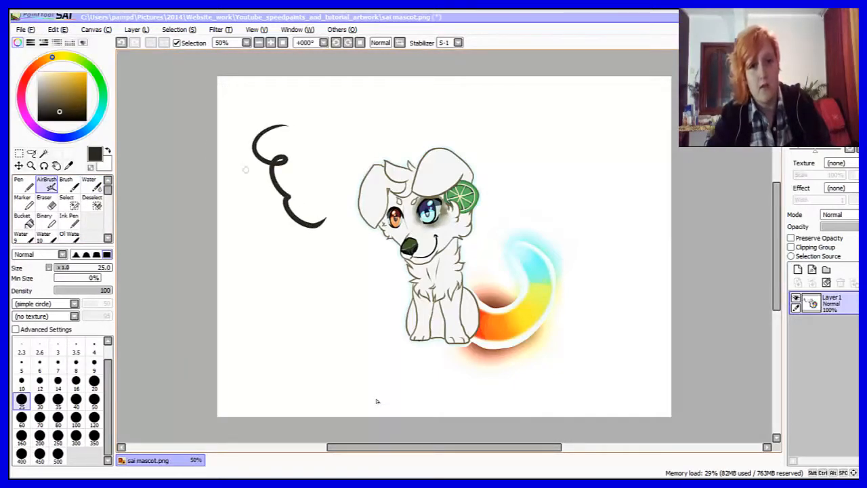
pyautogui.click(58, 30)
pyautogui.moveTo(26, 30)
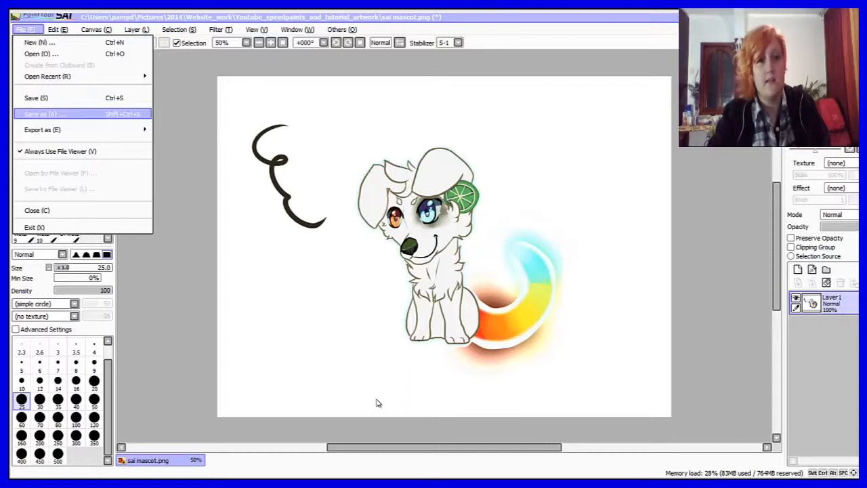
pyautogui.moveTo(68, 129)
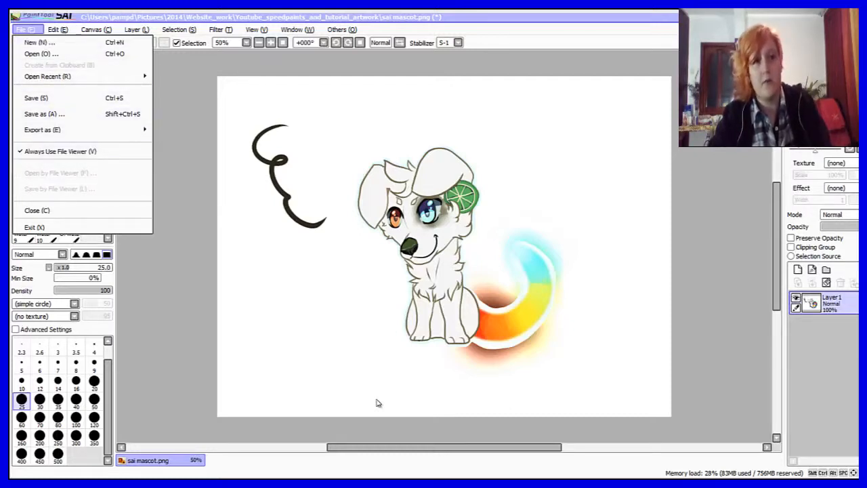
# - Undo the curly stroke, redo it, and undo it again
pyautogui.click(58, 29)
pyautogui.click(58, 29)
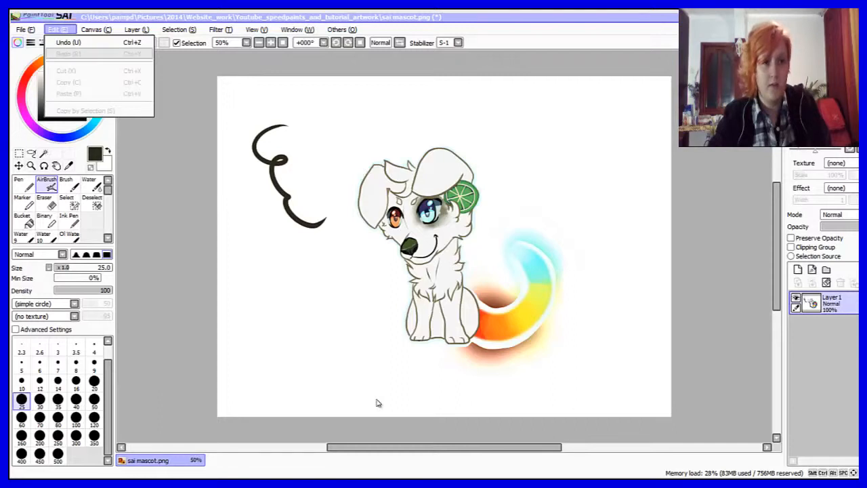
pyautogui.click(70, 43)
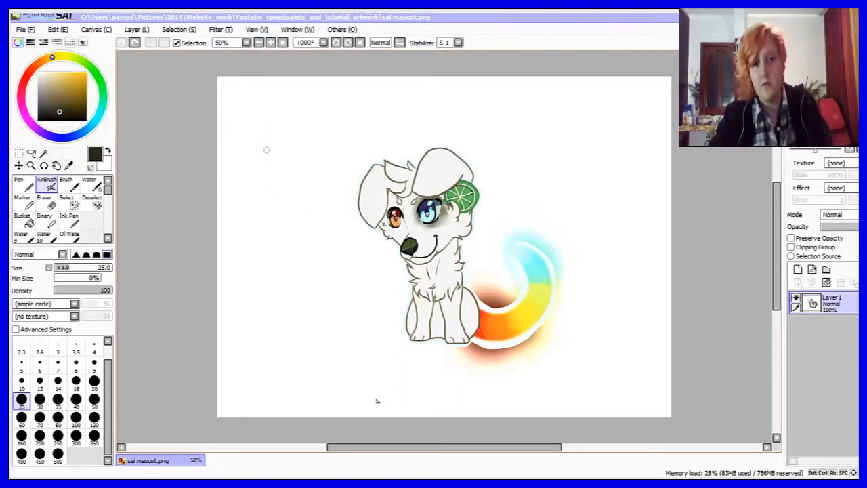
pyautogui.click(58, 30)
pyautogui.click(71, 54)
pyautogui.click(59, 30)
pyautogui.click(70, 43)
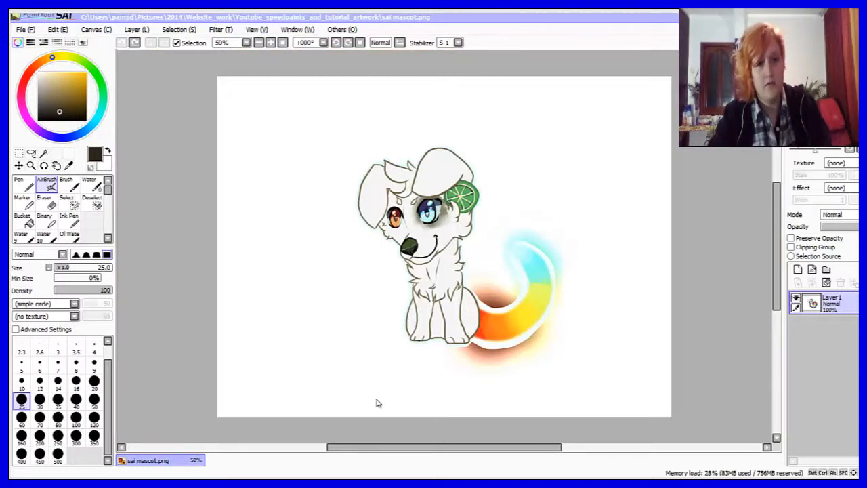
# - Select the whole dog, including its colourful tail, with a freehand Lasso outline
pyautogui.click(31, 153)
pyautogui.moveTo(354, 160)
pyautogui.mouseDown()
pyautogui.moveTo(371, 347)
pyautogui.moveTo(499, 147)
pyautogui.moveTo(319, 203)
pyautogui.mouseUp()
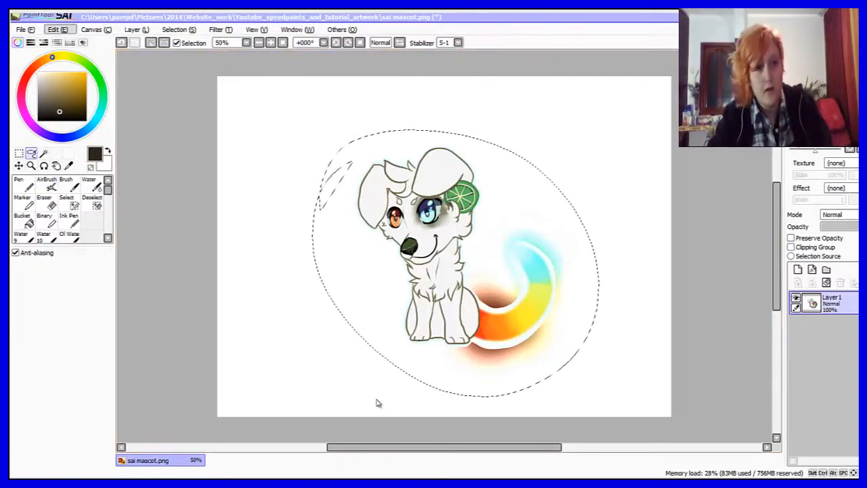
pyautogui.click(58, 29)
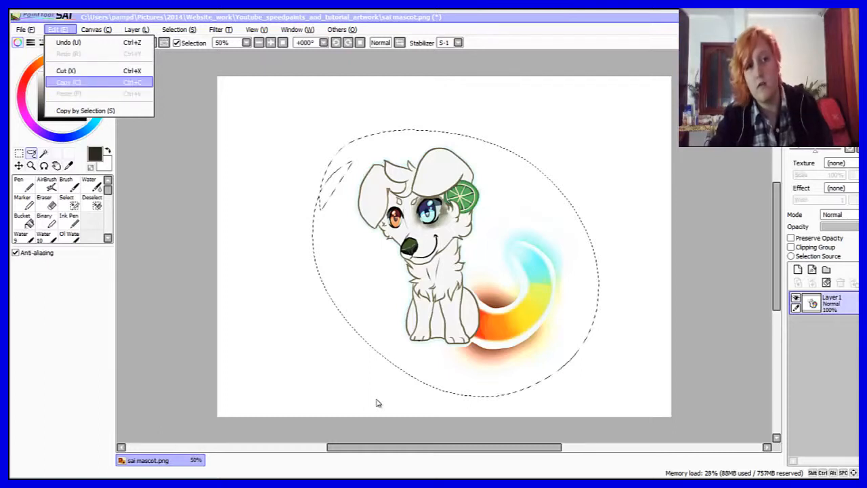
pyautogui.press('Down')
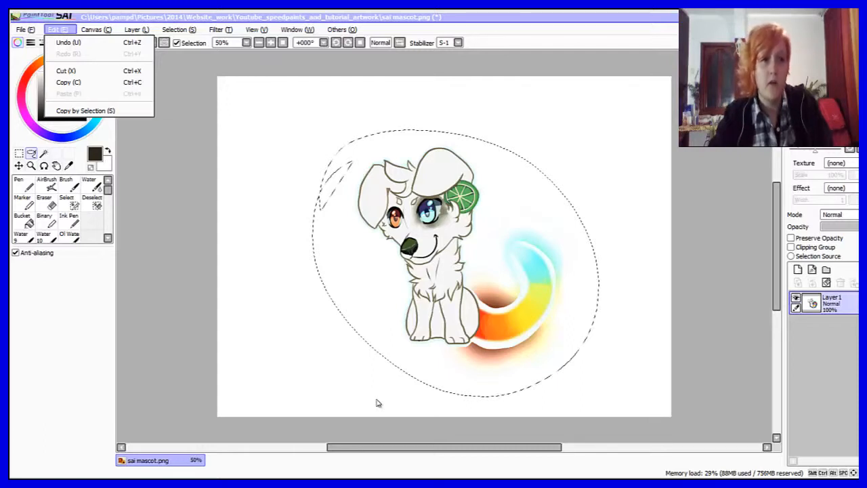
pyautogui.press('Down')
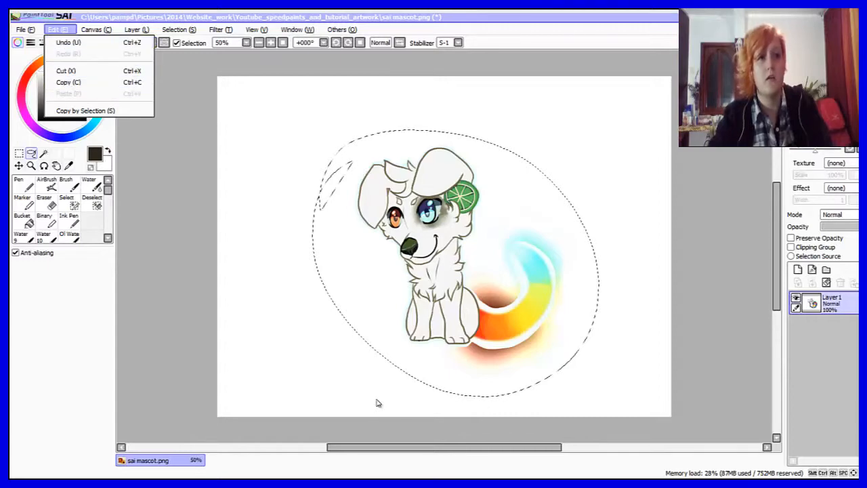
# - Try a canvas resolution with a pixel width of 1200 and constrained proportions, discarding the change
pyautogui.press('Right')
pyautogui.press('Escape')
pyautogui.press('Down')
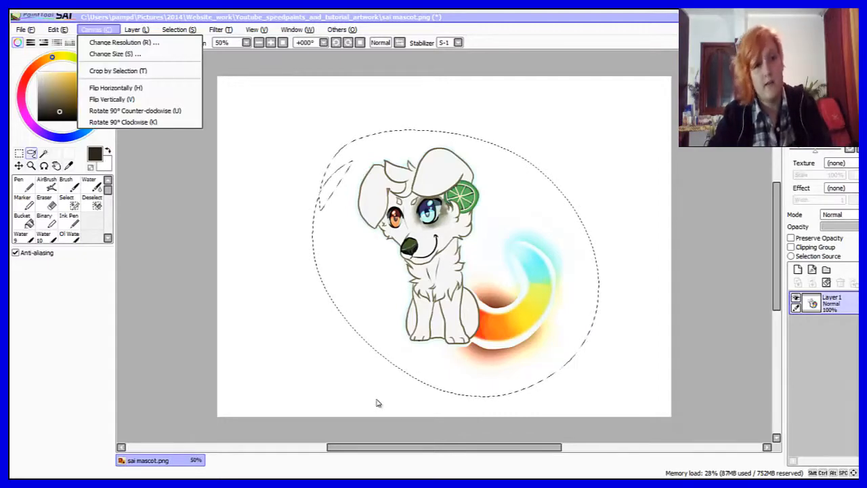
pyautogui.press('Down')
pyautogui.press('Return')
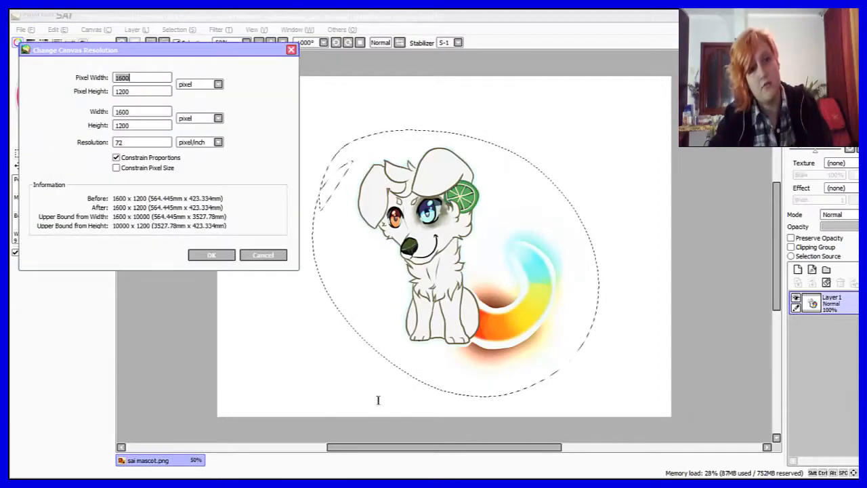
pyautogui.write('1')
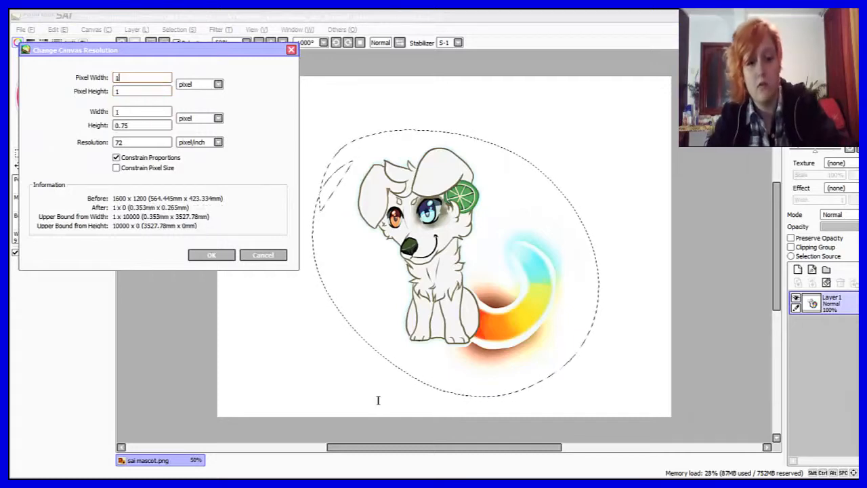
pyautogui.write('200')
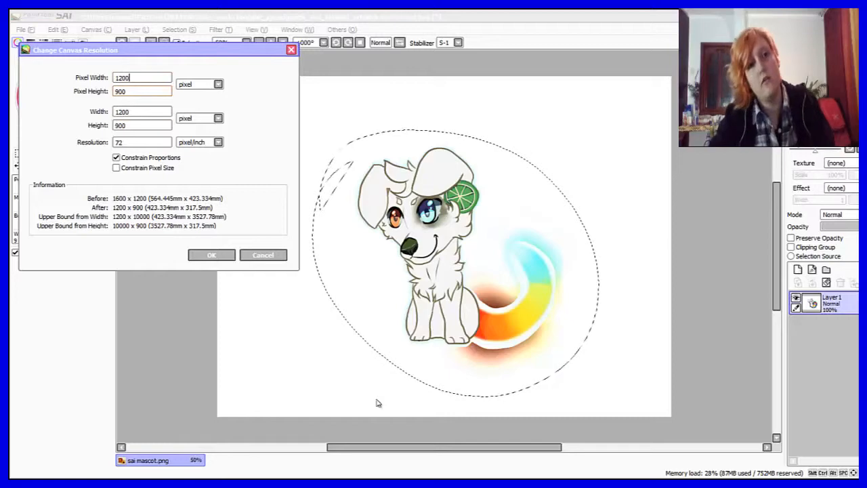
pyautogui.click(263, 255)
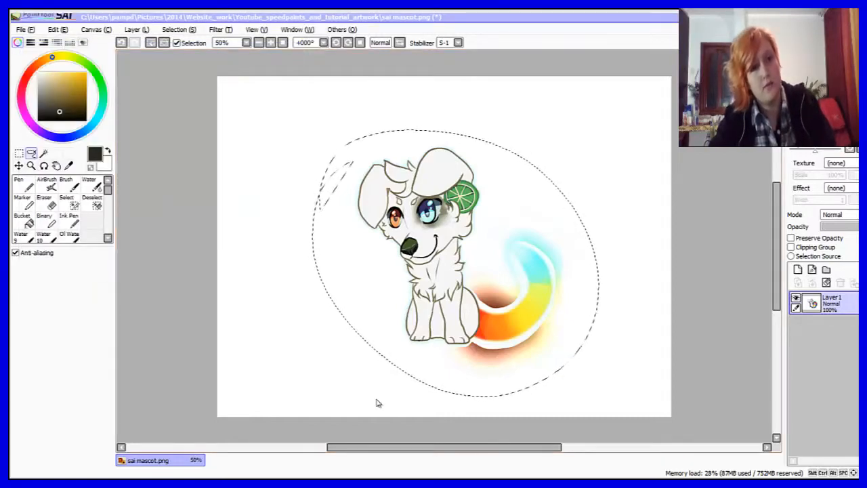
# - Try a canvas size with a width of 1200 pixels, discarding the change
pyautogui.click(96, 29)
pyautogui.click(111, 53)
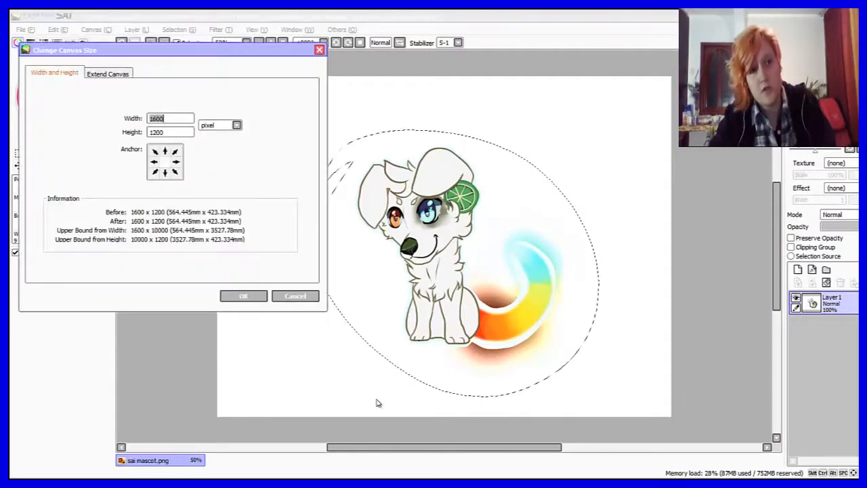
pyautogui.write('1200')
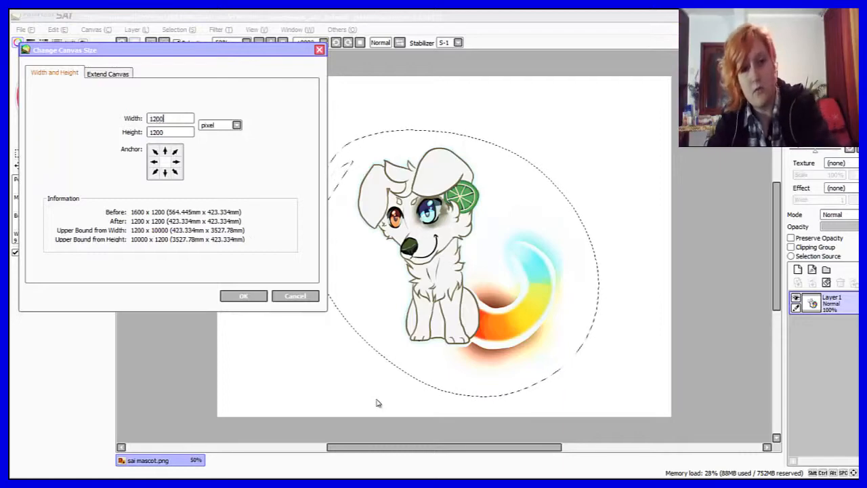
pyautogui.click(296, 296)
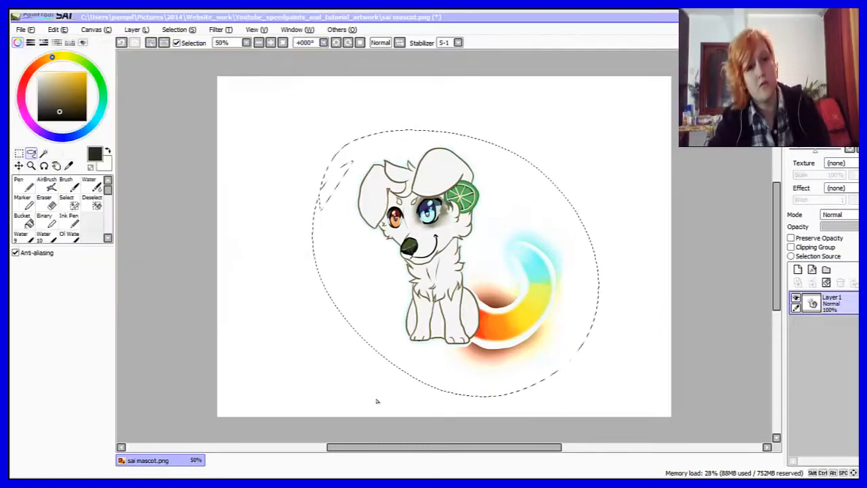
# - Examine the pixels-per-inch resolution setting of the canvas and close the dialog without changes
pyautogui.click(96, 30)
pyautogui.click(119, 42)
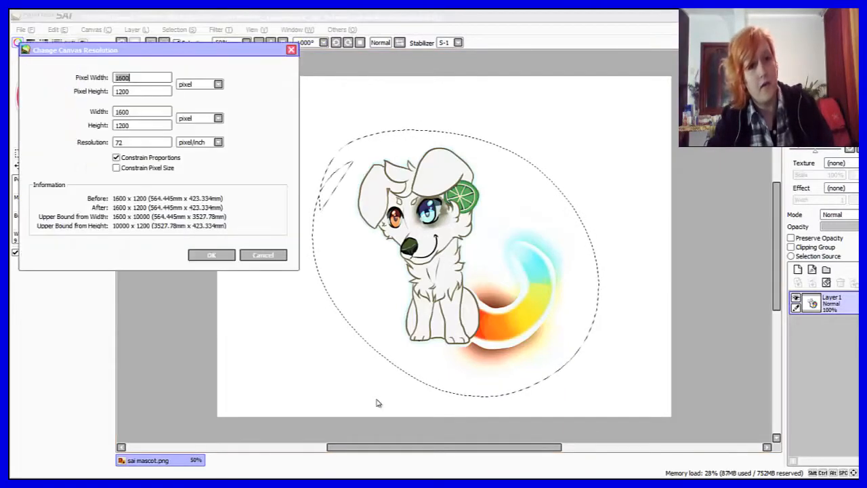
pyautogui.doubleClick(125, 142)
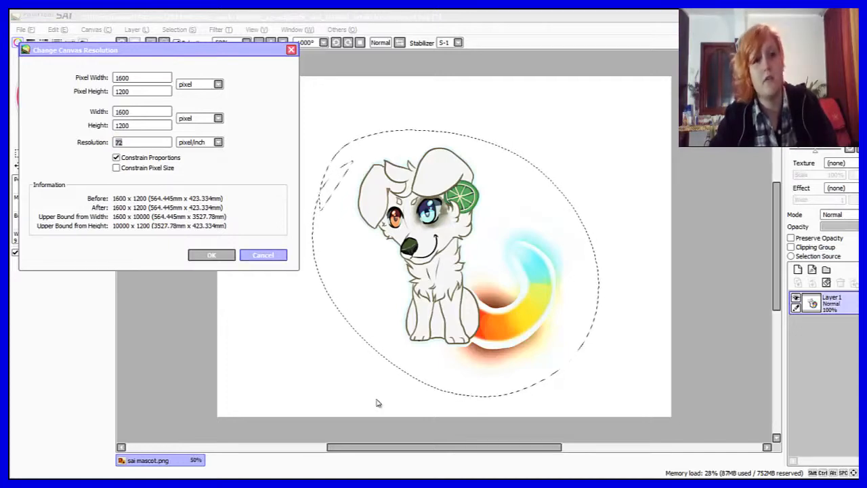
pyautogui.press('Escape')
# - Crop the canvas to the lasso selection around the dog and clear the selection
pyautogui.hotkey('alt', 'c')
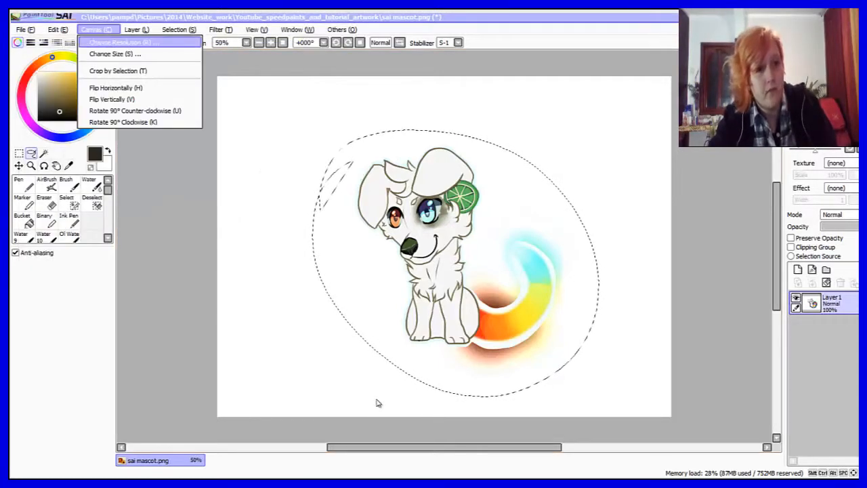
pyautogui.press('Down')
pyautogui.press('Down')
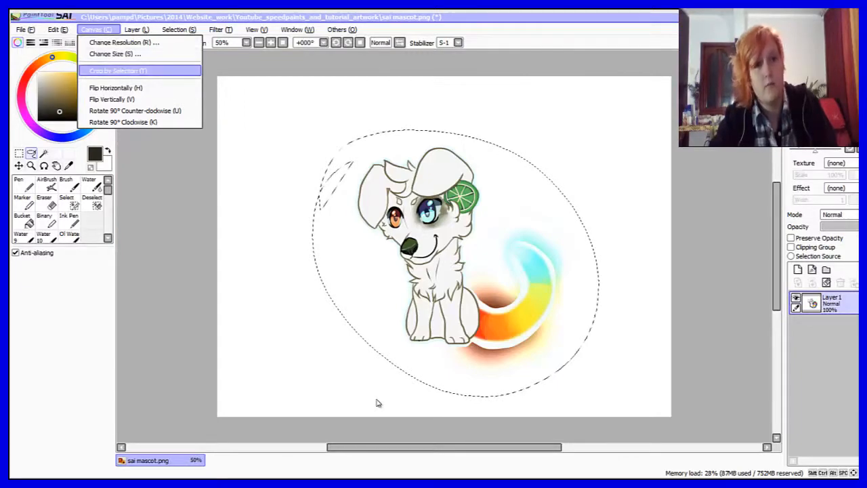
pyautogui.press('Return')
pyautogui.hotkey('ctrl', 'd')
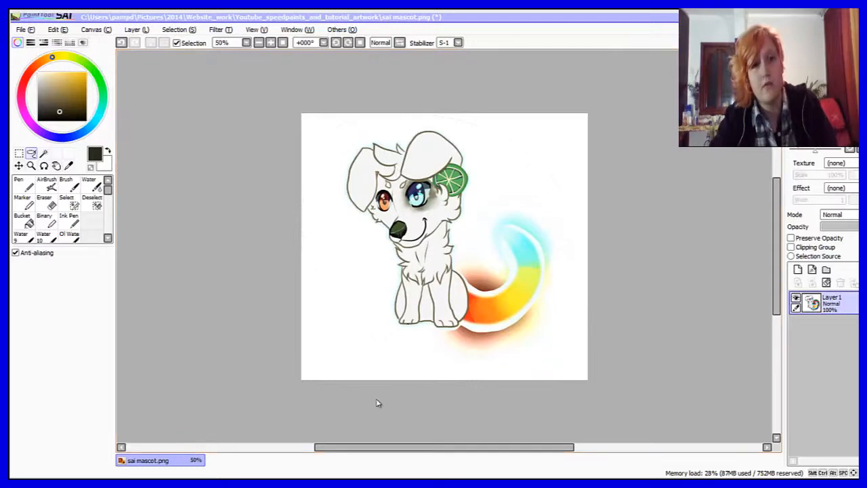
# - Flip the cropped canvas horizontally and vertically
pyautogui.hotkey('alt', 'c')
pyautogui.press('Return')
pyautogui.hotkey('alt', 'c')
pyautogui.press('Down')
pyautogui.press('Return')
# - Rotate the canvas 90° counter-clockwise and rotate it back 90° clockwise
pyautogui.hotkey('alt', 'c')
pyautogui.press('Down')
pyautogui.press('Down')
pyautogui.press('Down')
pyautogui.press('Down')
pyautogui.press('Return')
pyautogui.hotkey('alt', 'c')
pyautogui.press('Down')
pyautogui.press('Down')
pyautogui.press('Down')
pyautogui.press('Down')
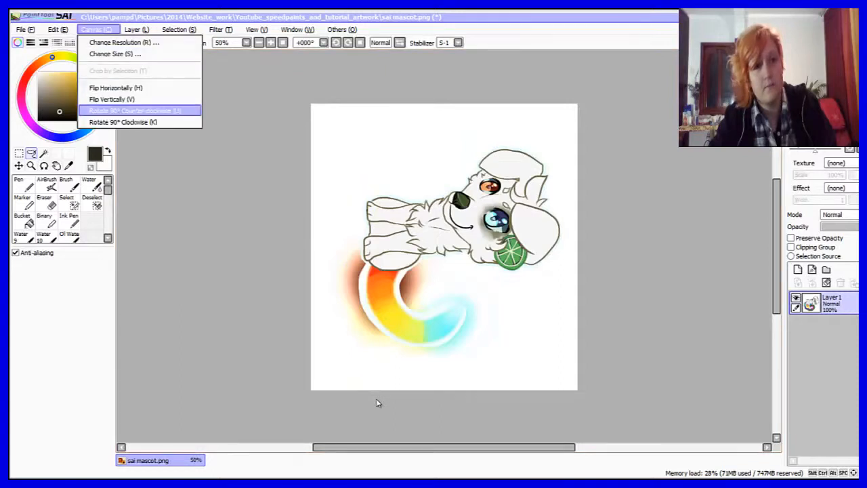
pyautogui.press('Return')
pyautogui.hotkey('alt', 'l')
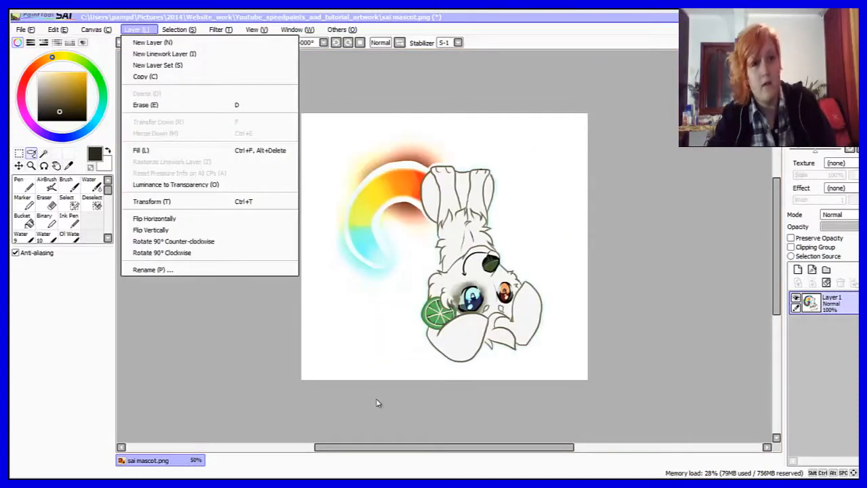
pyautogui.press('Escape')
pyautogui.press('Escape')
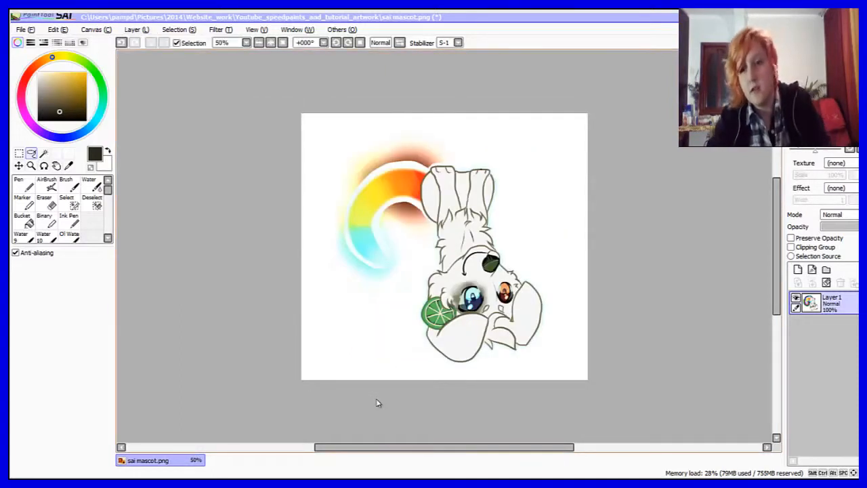
# - Add a new layer above Layer1 and scribble dark size 25 AirBrush strokes across the dog
pyautogui.click(798, 270)
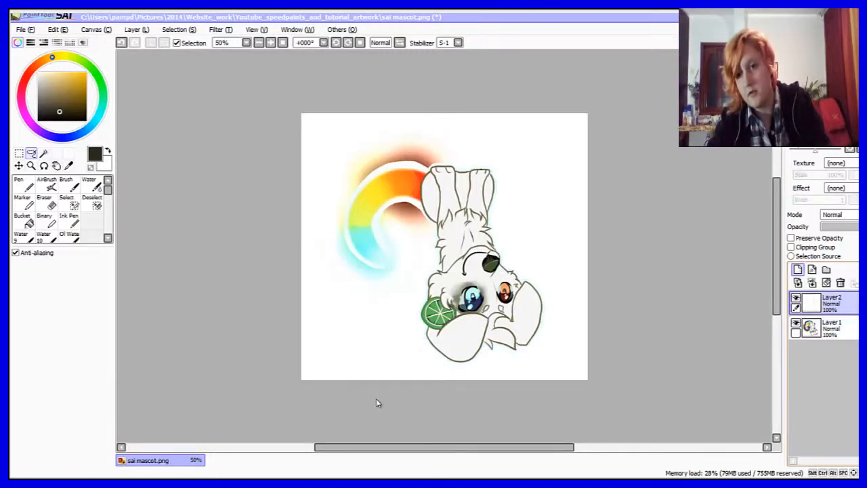
pyautogui.click(47, 184)
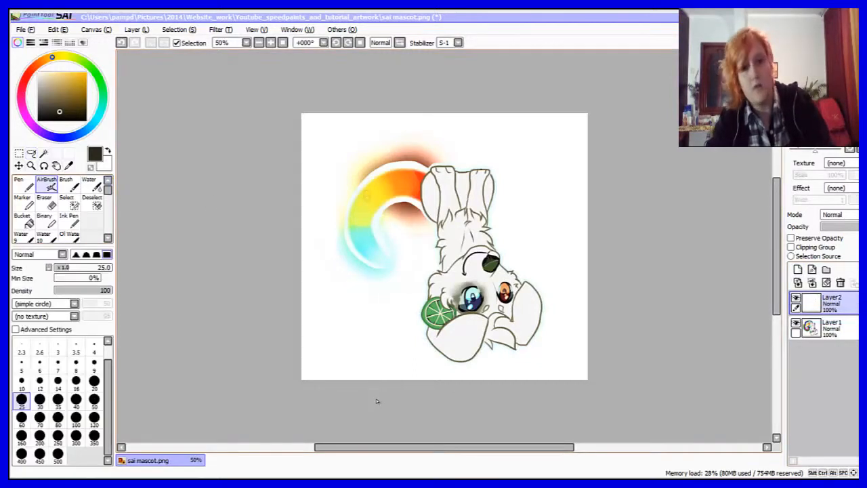
pyautogui.moveTo(364, 193); pyautogui.dragTo(514, 277)
pyautogui.moveTo(384, 216); pyautogui.dragTo(522, 295)
pyautogui.moveTo(403, 260); pyautogui.dragTo(518, 295)
pyautogui.moveTo(383, 301); pyautogui.dragTo(454, 332)
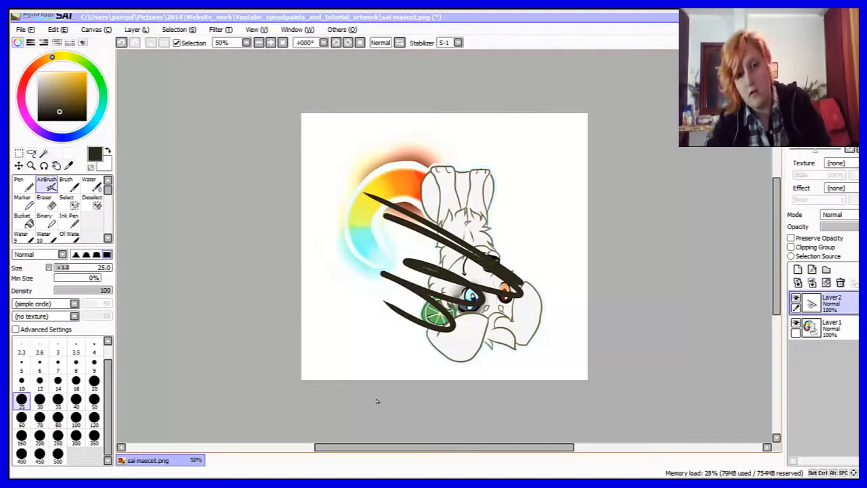
# - Hide Layer1 and Layer2, select Layer1, and make only Layer1 visible again
pyautogui.click(796, 323)
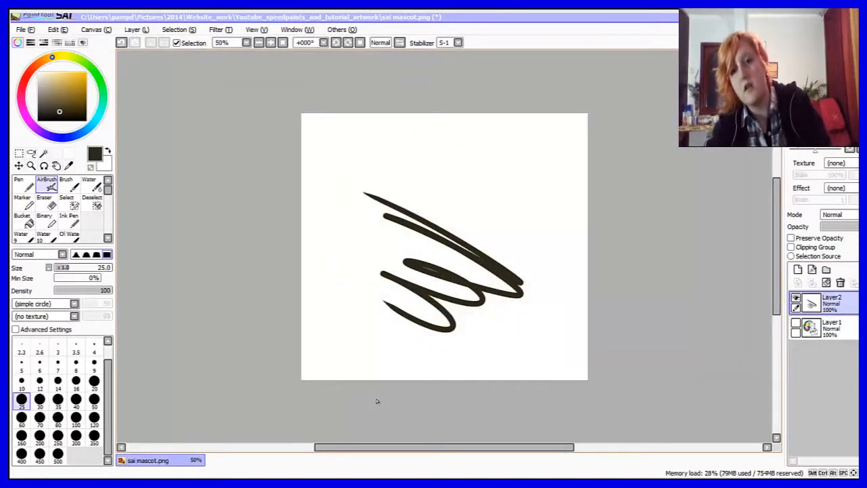
pyautogui.click(796, 298)
pyautogui.click(832, 328)
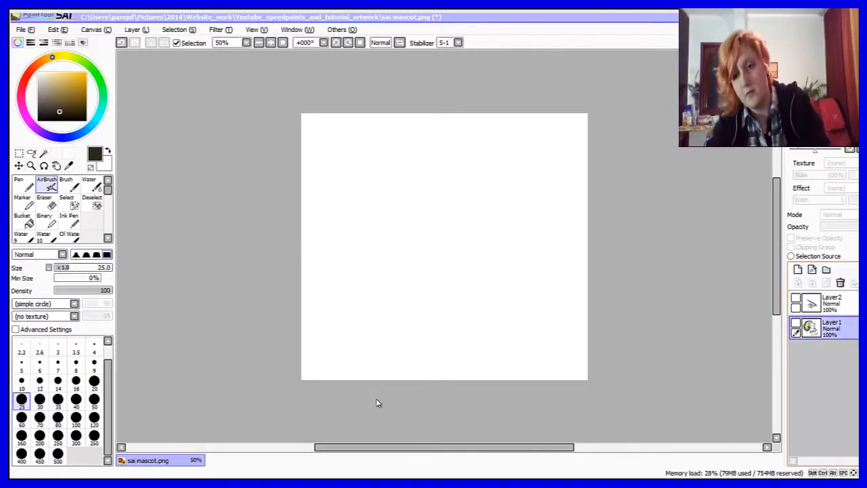
pyautogui.click(796, 323)
# - Try a dark AirBrush scribble directly on Layer1, switch the layer's visibility off and on, and undo the stroke
pyautogui.moveTo(542, 249)
pyautogui.mouseDown()
pyautogui.moveTo(415, 296)
pyautogui.moveTo(467, 223)
pyautogui.moveTo(415, 197)
pyautogui.mouseUp()
pyautogui.click(796, 323)
pyautogui.click(796, 323)
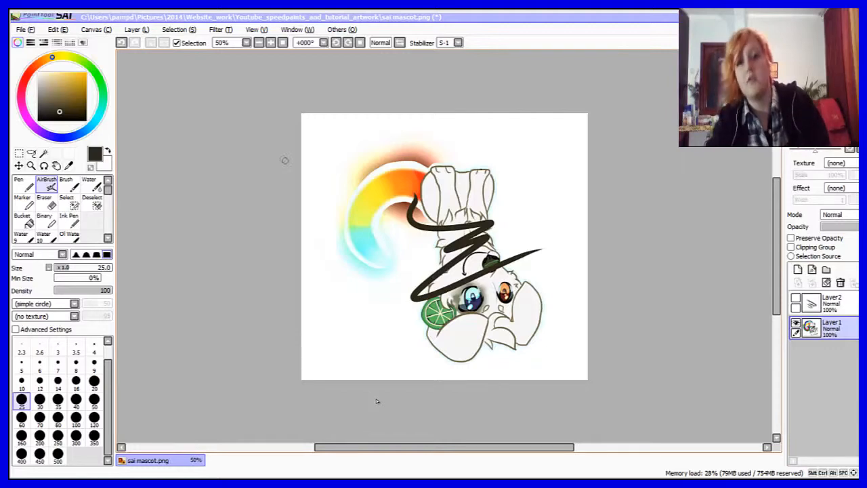
pyautogui.click(121, 43)
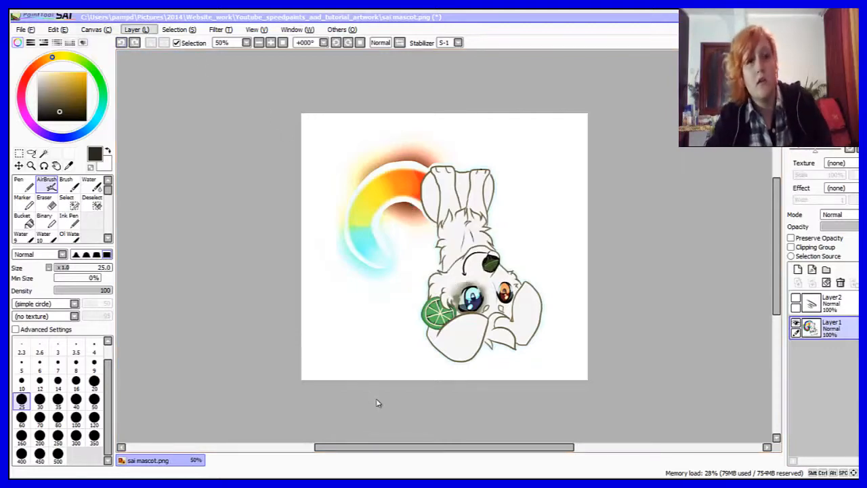
# - Add a new normal layer directly above Layer1 and a new linework layer on top of it
pyautogui.click(137, 30)
pyautogui.click(152, 42)
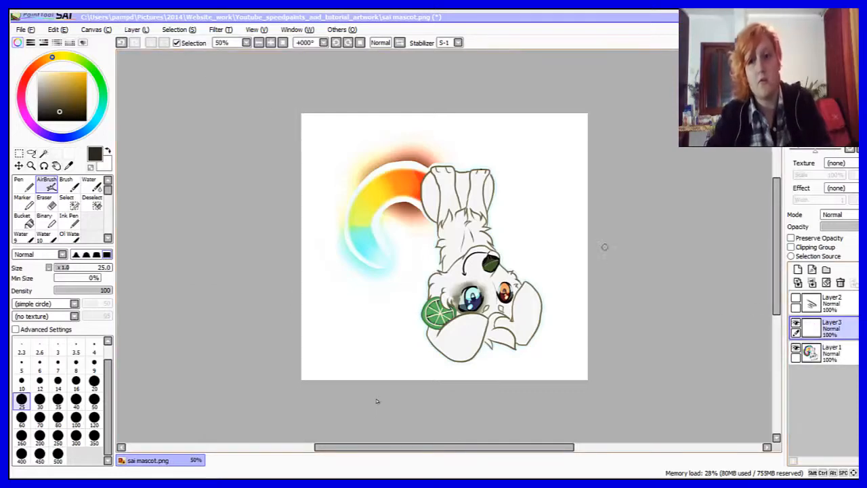
pyautogui.click(137, 30)
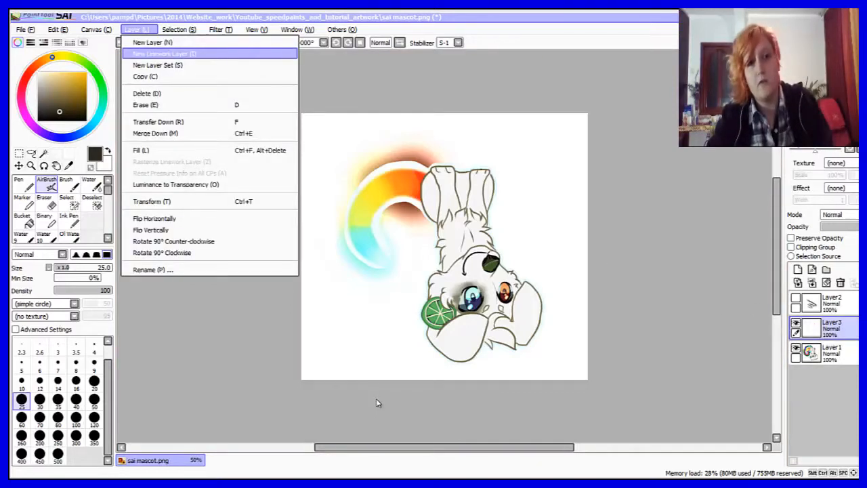
pyautogui.click(162, 53)
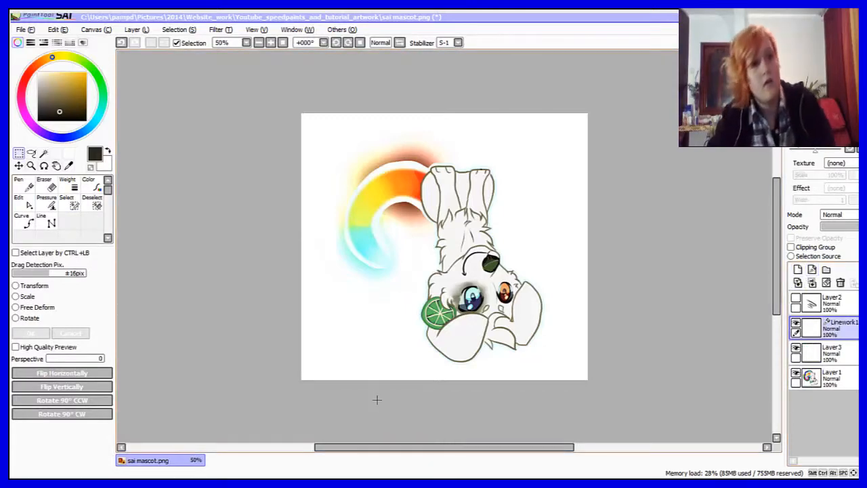
# - Draw thin size 1 loops around the rainbow tail on the linework layer with the Pen and Curve tools
pyautogui.press('n')
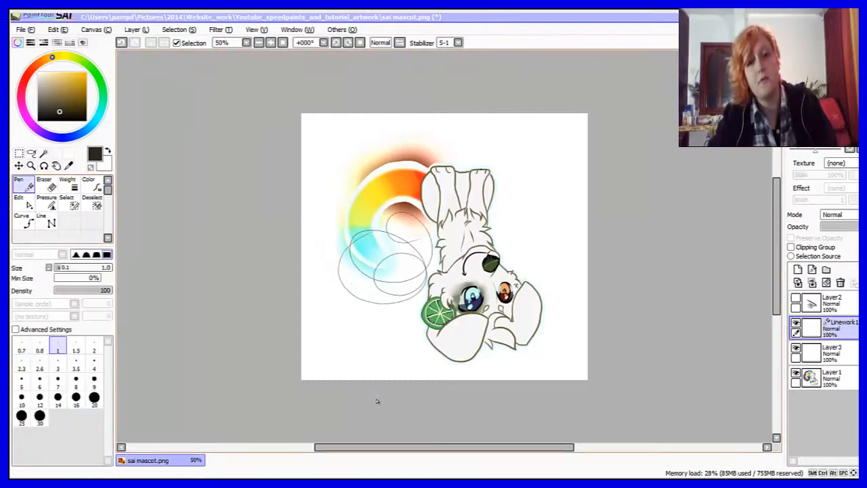
pyautogui.click(25, 221)
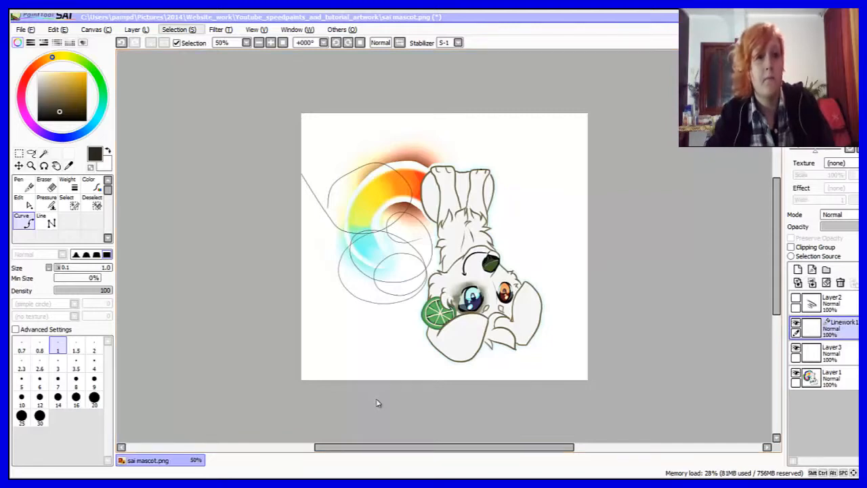
# - Create a new layer set and move the linework layer into it
pyautogui.click(138, 29)
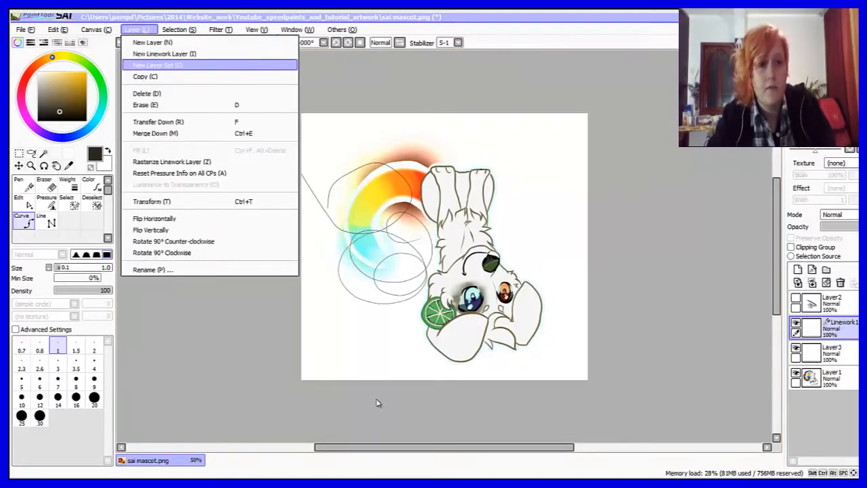
pyautogui.click(172, 65)
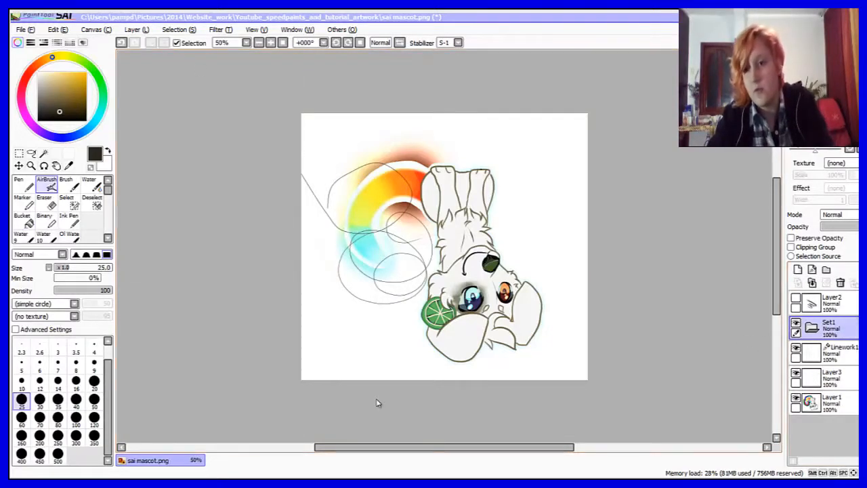
pyautogui.click(811, 328)
pyautogui.moveTo(835, 353); pyautogui.dragTo(834, 329)
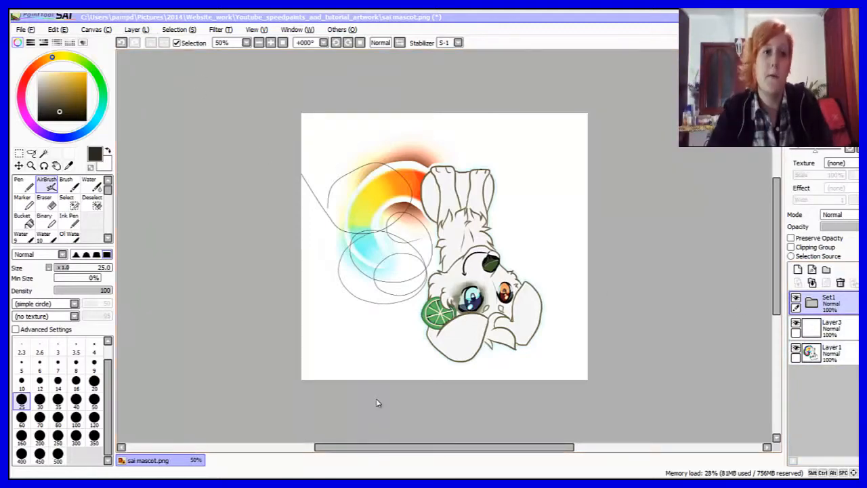
pyautogui.click(136, 29)
pyautogui.press('Down')
pyautogui.press('Down')
pyautogui.press('Down')
pyautogui.press('Down')
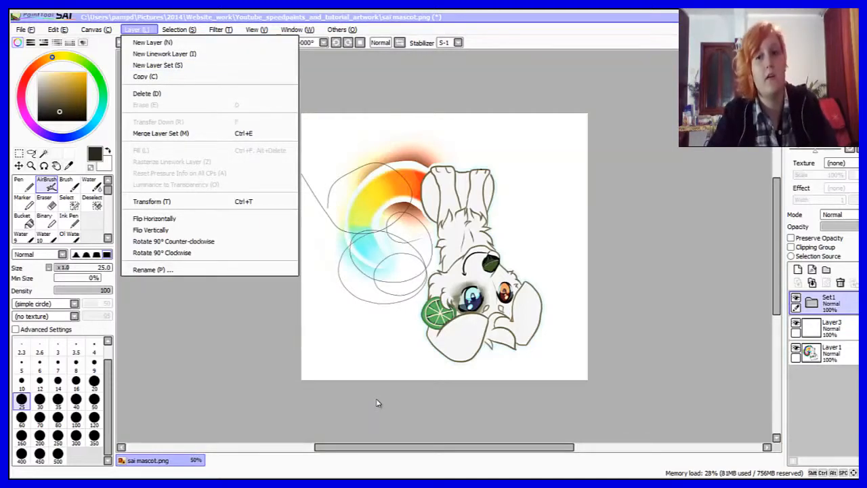
# - Lasso around the dog on Layer1, copy and paste it as a new layer, and clear the selection
pyautogui.click(831, 352)
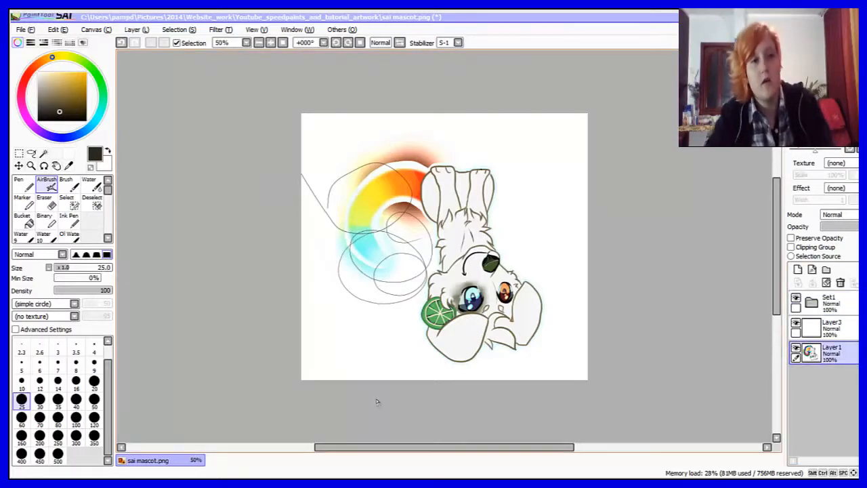
pyautogui.click(31, 154)
pyautogui.moveTo(346, 154)
pyautogui.mouseDown()
pyautogui.moveTo(468, 430)
pyautogui.moveTo(348, 113)
pyautogui.moveTo(276, 163)
pyautogui.mouseUp()
pyautogui.hotkey('ctrl', 'c')
pyautogui.hotkey('ctrl', 'v')
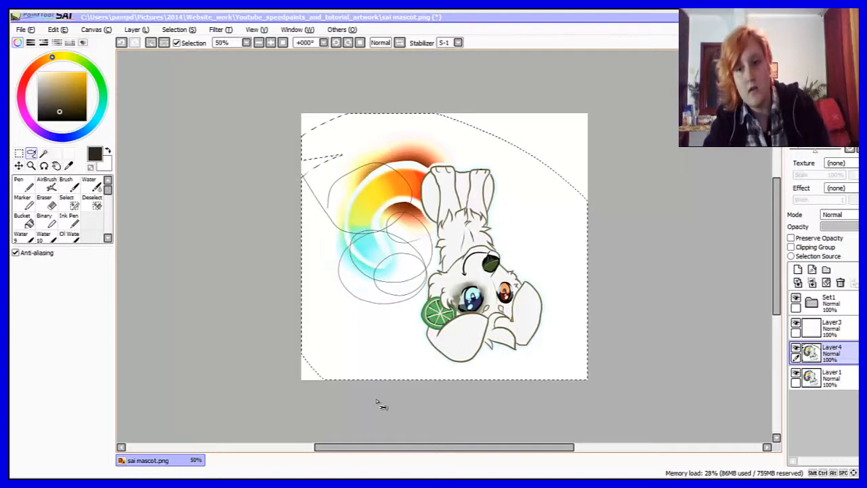
pyautogui.hotkey('ctrl', 'd')
# - Compare the pasted copy by switching its visibility off and on, and delete that layer
pyautogui.click(796, 348)
pyautogui.click(796, 347)
pyautogui.click(796, 348)
pyautogui.click(796, 347)
pyautogui.click(136, 29)
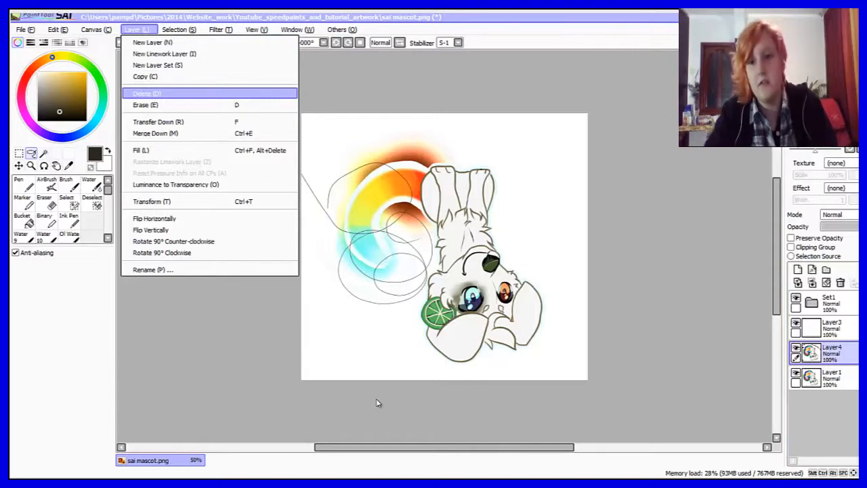
pyautogui.press('Return')
# - Erase the contents of Layer1 and undo the erasure
pyautogui.click(138, 29)
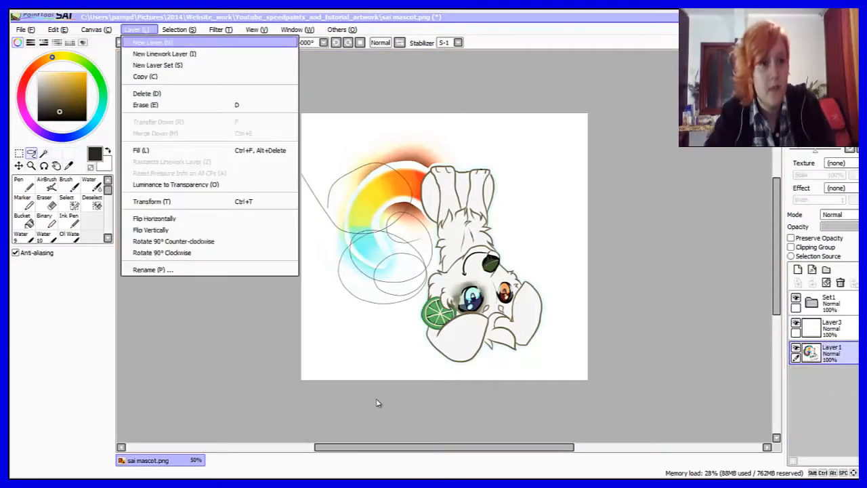
pyautogui.press('Return')
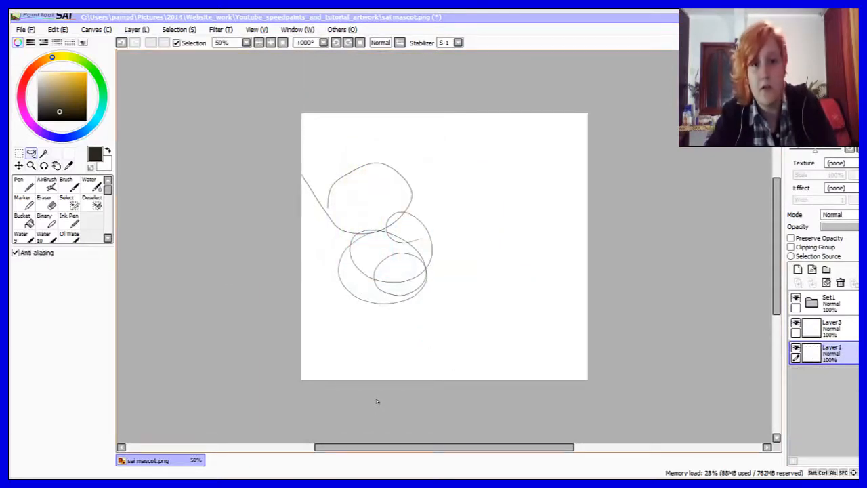
pyautogui.click(122, 43)
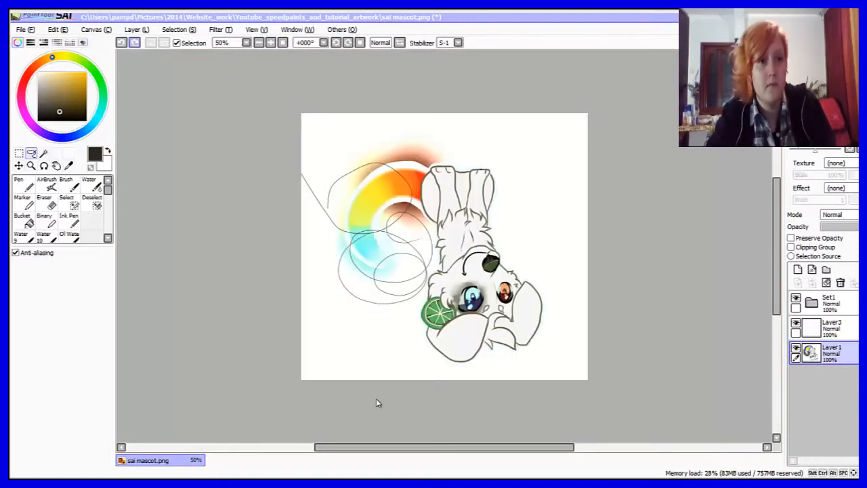
# - Fill Layer1 with the current dark brown colour and undo the fill
pyautogui.click(138, 29)
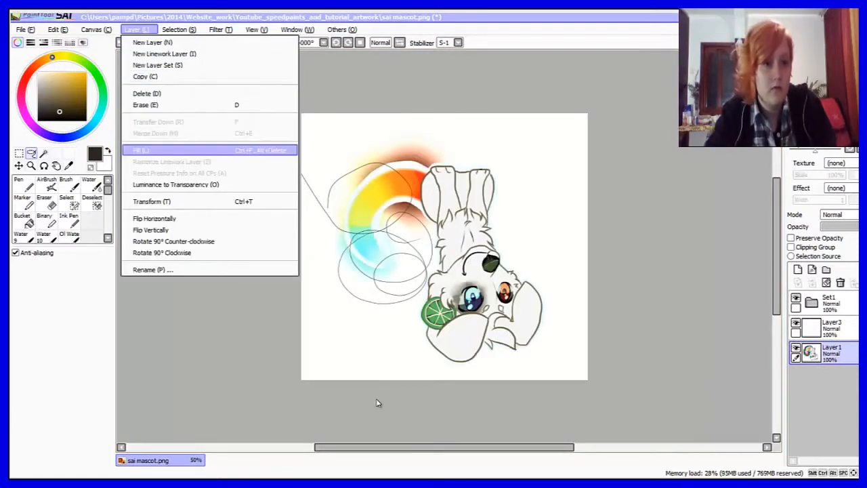
pyautogui.press('Return')
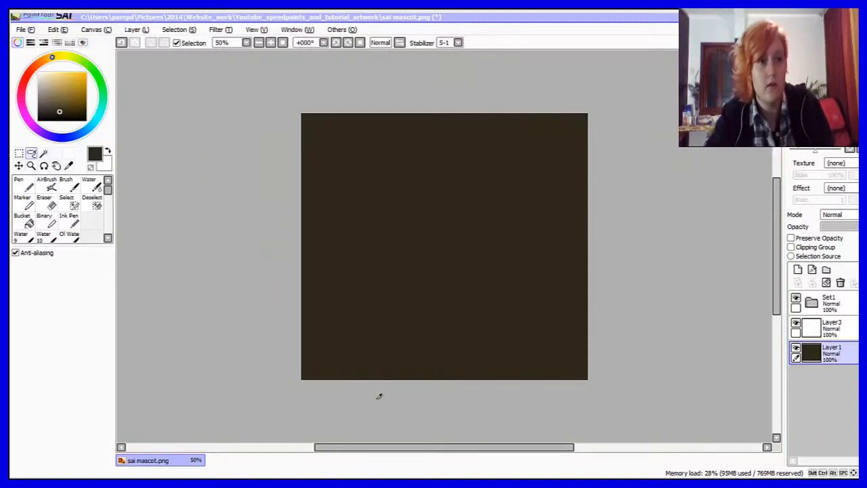
pyautogui.click(121, 43)
# - Apply Luminance to Transparency to Layer1 and check the result by switching the layer's visibility off and on
pyautogui.click(137, 29)
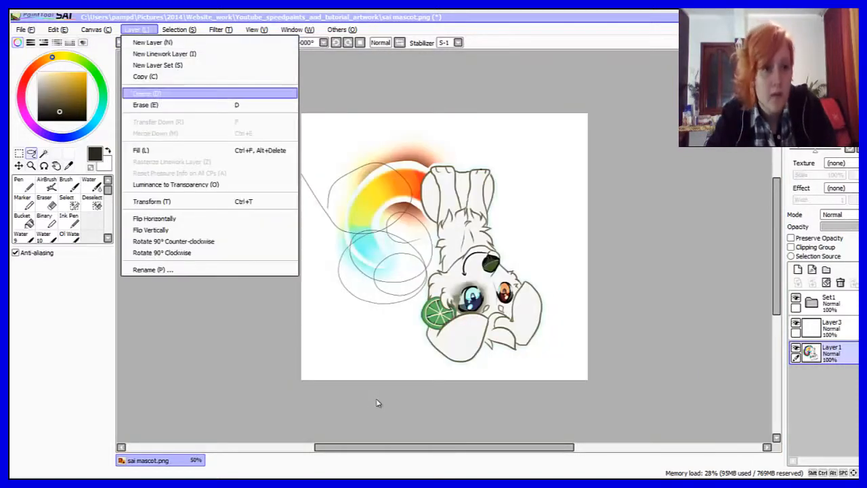
pyautogui.press('Return')
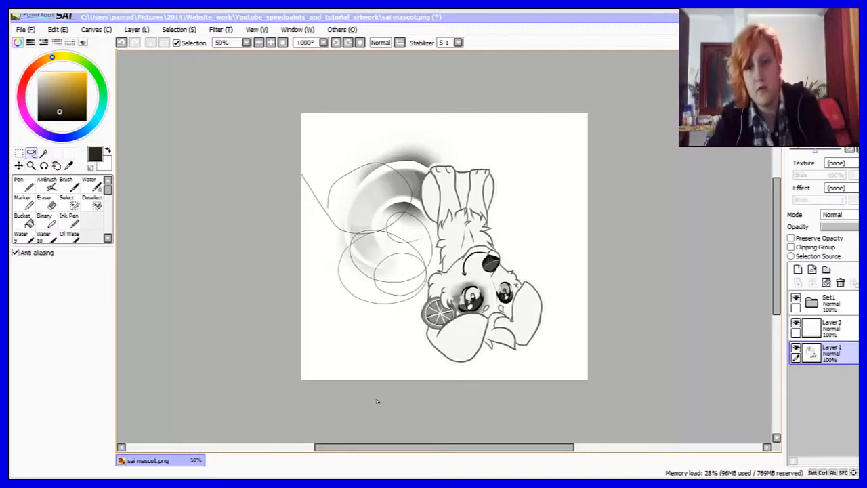
pyautogui.click(796, 347)
pyautogui.click(796, 347)
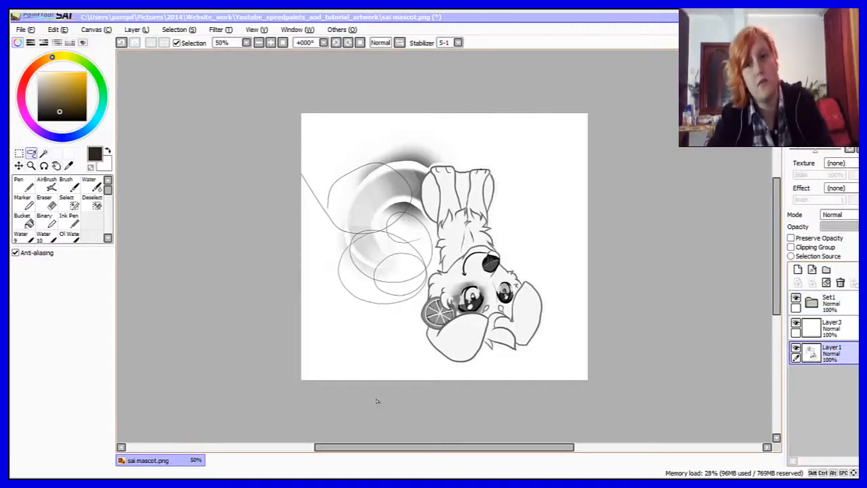
pyautogui.click(796, 348)
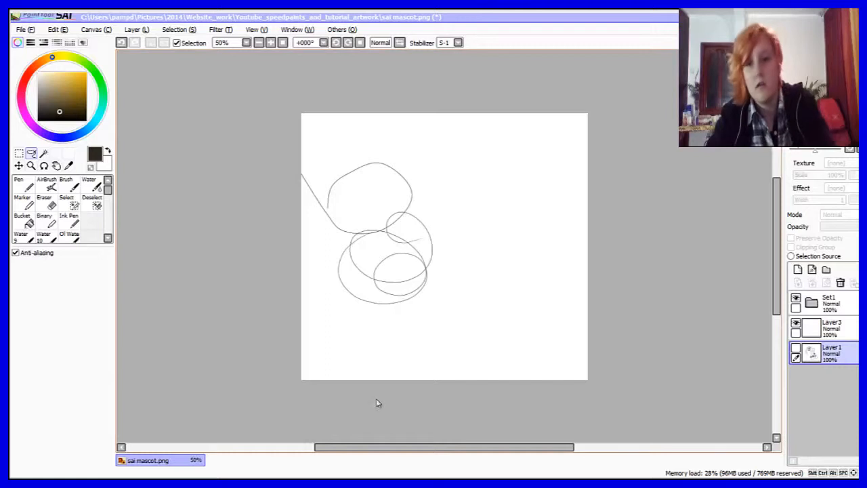
pyautogui.click(796, 347)
# - Transform Layer1 by shrinking it slightly inward from its upper-left corner and apply the transformation
pyautogui.click(178, 29)
pyautogui.moveTo(137, 30)
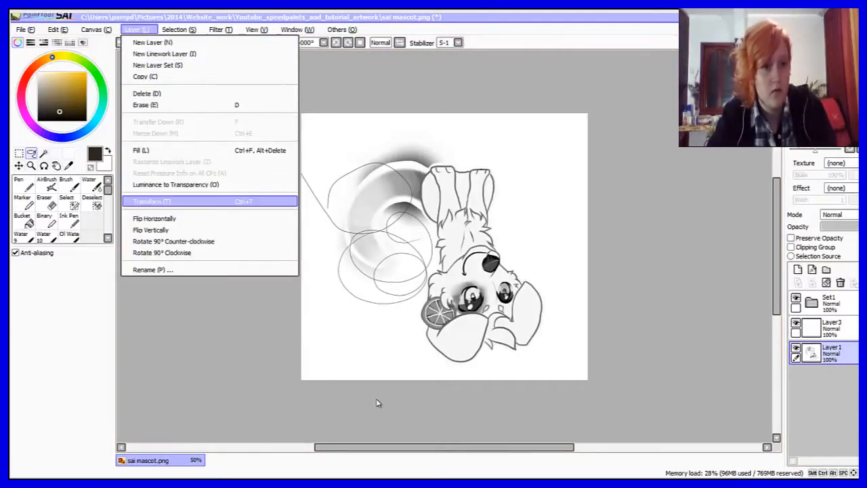
pyautogui.click(152, 201)
pyautogui.moveTo(301, 113); pyautogui.dragTo(316, 125)
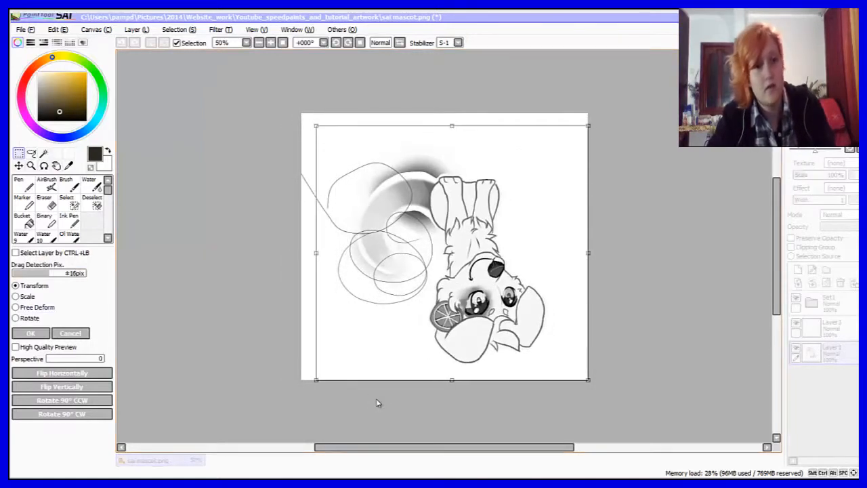
pyautogui.click(30, 333)
# - Flip Layer1 horizontally without flipping the rest of the canvas
pyautogui.click(137, 29)
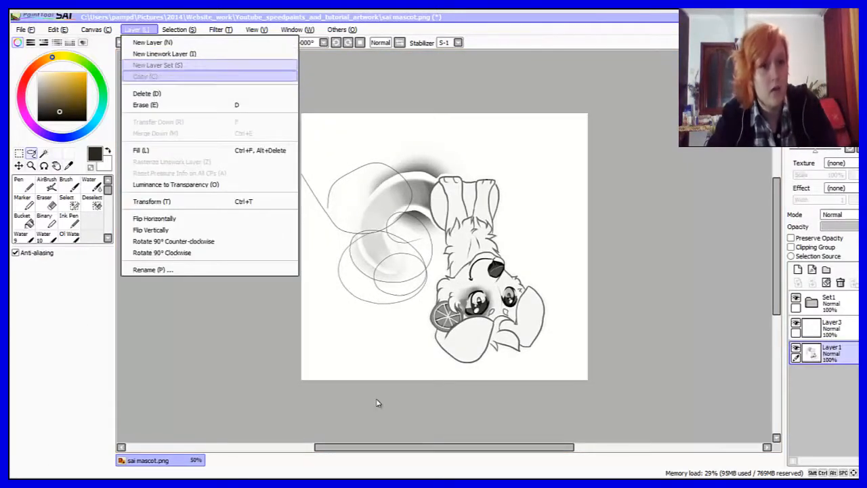
pyautogui.click(155, 218)
pyautogui.click(137, 30)
pyautogui.click(178, 30)
pyautogui.click(179, 29)
pyautogui.click(378, 401)
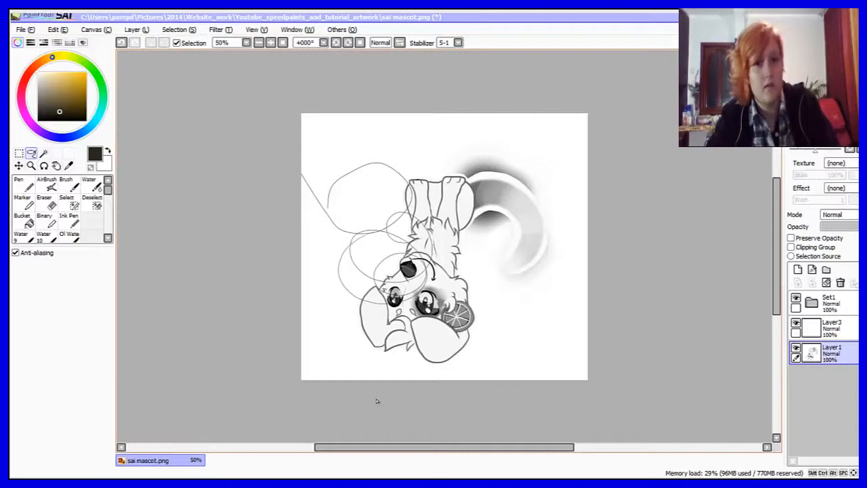
# - Draw a lasso selection around the dog's body and clear the selection
pyautogui.moveTo(500, 217); pyautogui.dragTo(435, 169)
pyautogui.click(179, 30)
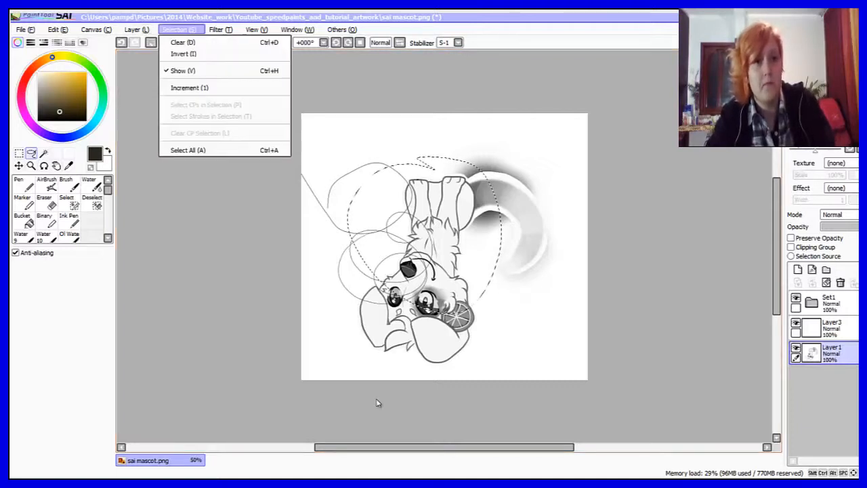
pyautogui.click(183, 42)
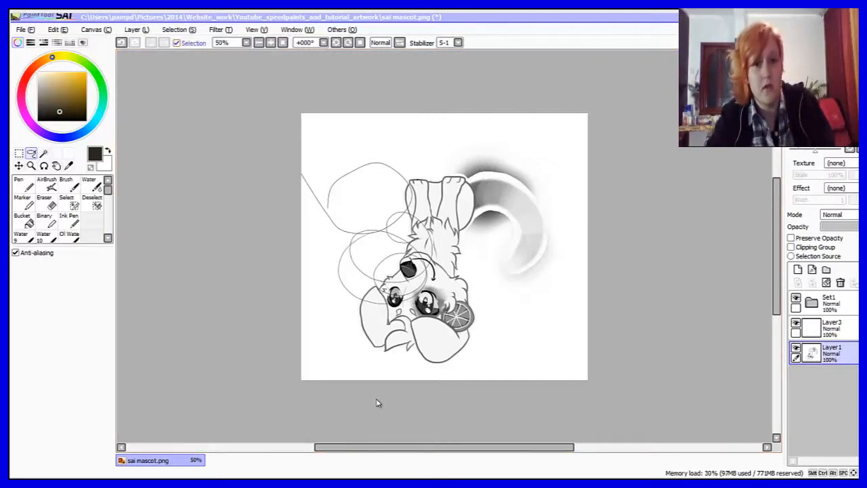
pyautogui.click(178, 30)
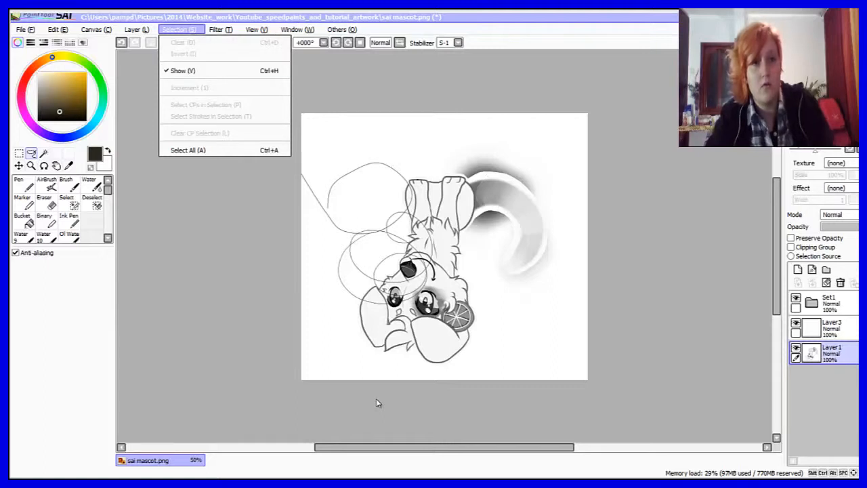
# - Restore the cleared lasso selection around the dog's body and invert it
pyautogui.click(122, 43)
pyautogui.click(121, 43)
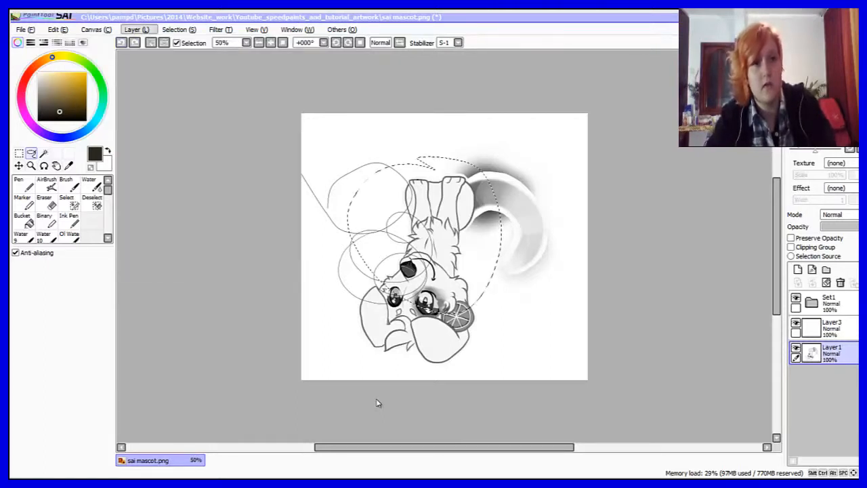
pyautogui.click(179, 30)
pyautogui.click(183, 38)
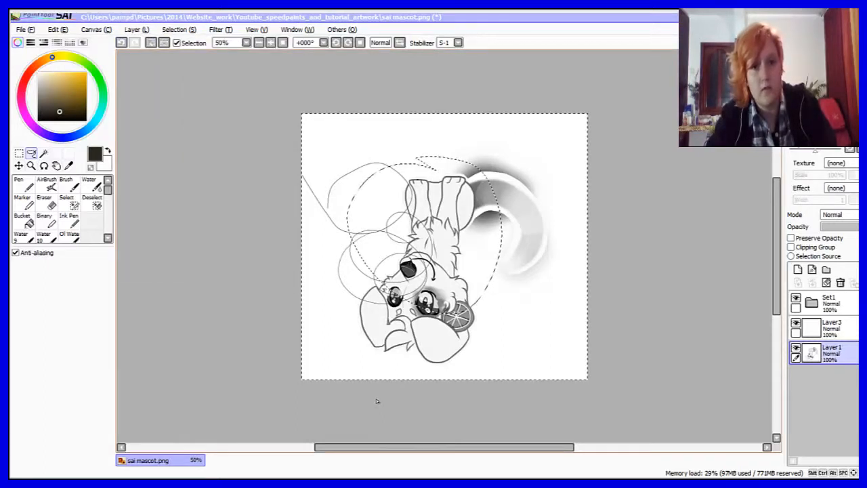
pyautogui.press('e')
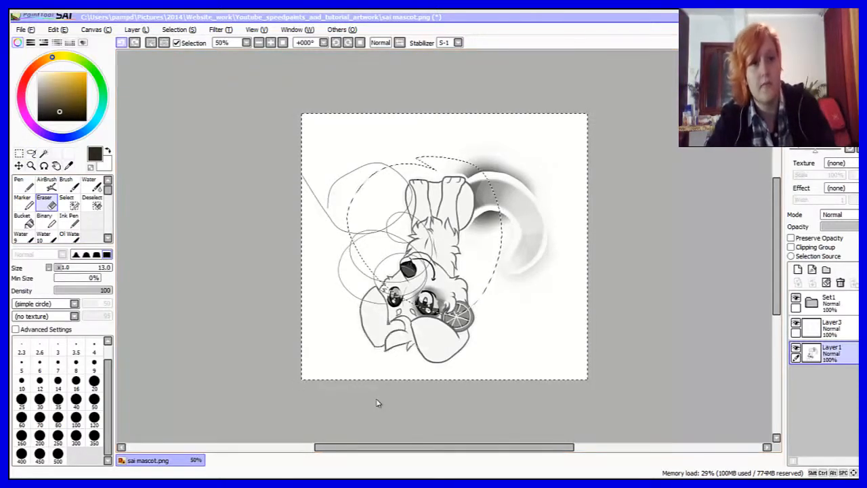
# - Hide the selection outline on the canvas and show it again
pyautogui.hotkey('alt', 's')
pyautogui.press('Down')
pyautogui.press('Down')
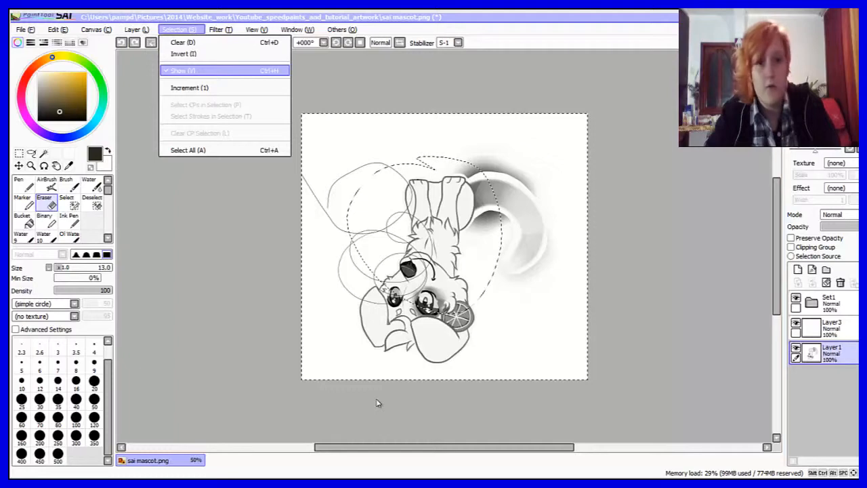
pyautogui.press('Return')
pyautogui.hotkey('alt', 's')
pyautogui.press('Down')
pyautogui.press('Down')
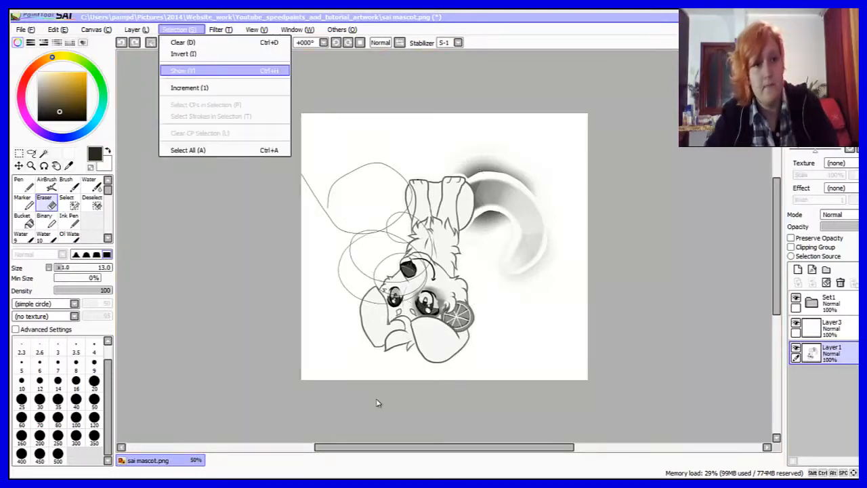
pyautogui.press('Return')
pyautogui.hotkey('alt', 's')
pyautogui.press('Down')
pyautogui.press('Down')
pyautogui.press('Down')
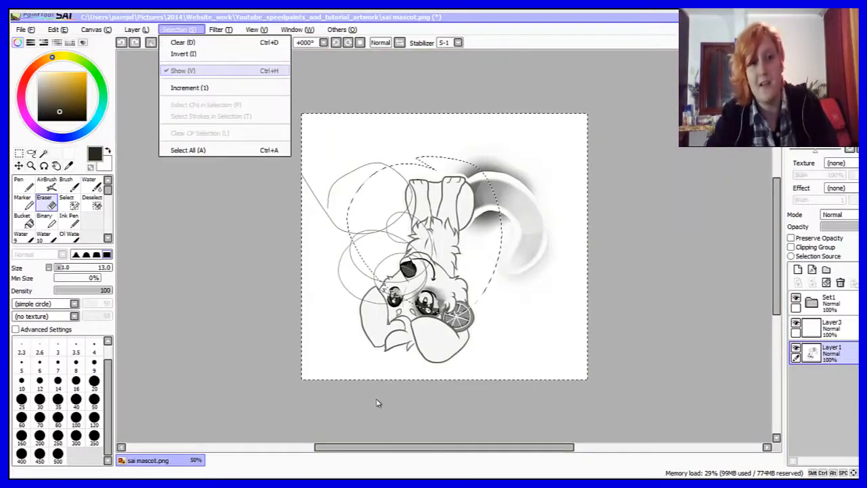
pyautogui.press('Escape')
# - Select the entire canvas and clear that selection with the Lasso tool
pyautogui.hotkey('alt', 's')
pyautogui.press('Down')
pyautogui.press('Return')
pyautogui.hotkey('alt', 's')
pyautogui.press('Down')
pyautogui.press('Down')
pyautogui.press('Escape')
pyautogui.hotkey('alt', 's')
pyautogui.press('Down')
pyautogui.press('Down')
pyautogui.press('Down')
pyautogui.press('Escape')
pyautogui.hotkey('alt', 's')
pyautogui.press('Down')
pyautogui.press('Down')
pyautogui.press('Down')
pyautogui.press('Return')
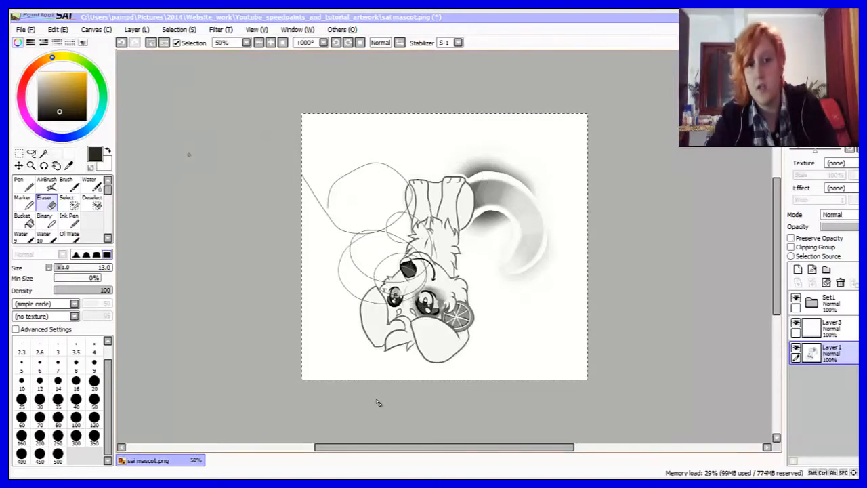
pyautogui.click(32, 154)
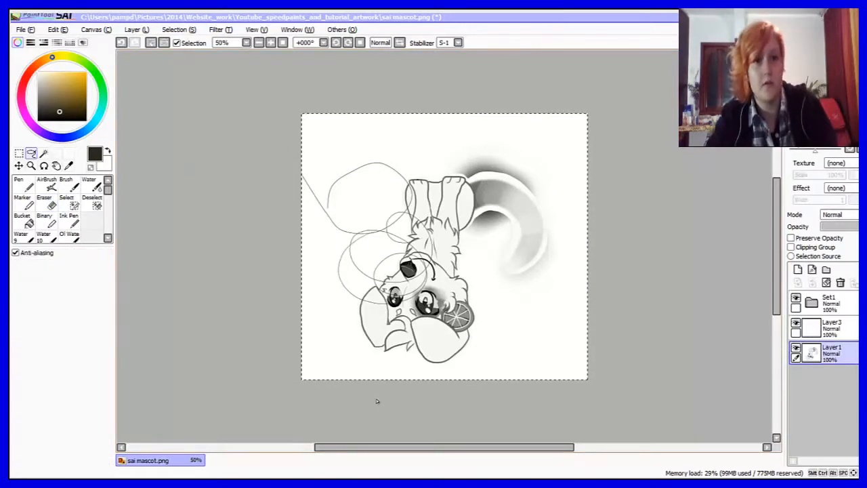
pyautogui.click(264, 65)
# - Try shifting the hue of Layer1 with the Hue and Saturation filter, without applying it
pyautogui.click(218, 30)
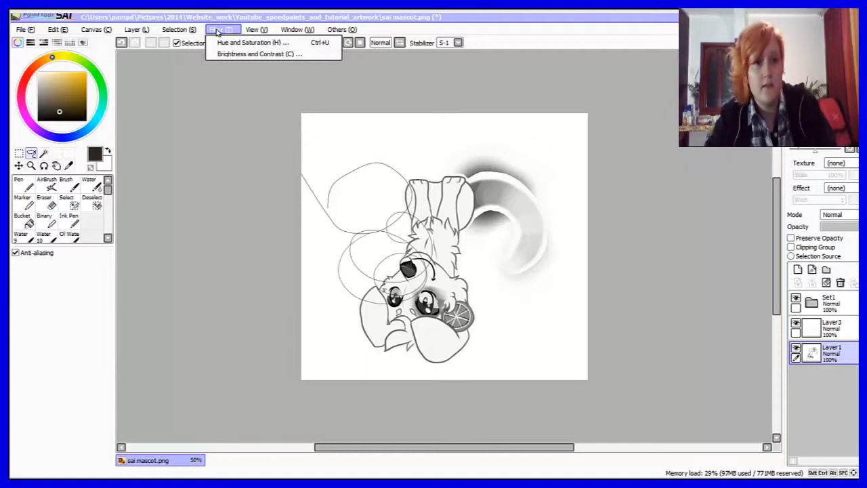
pyautogui.press('Return')
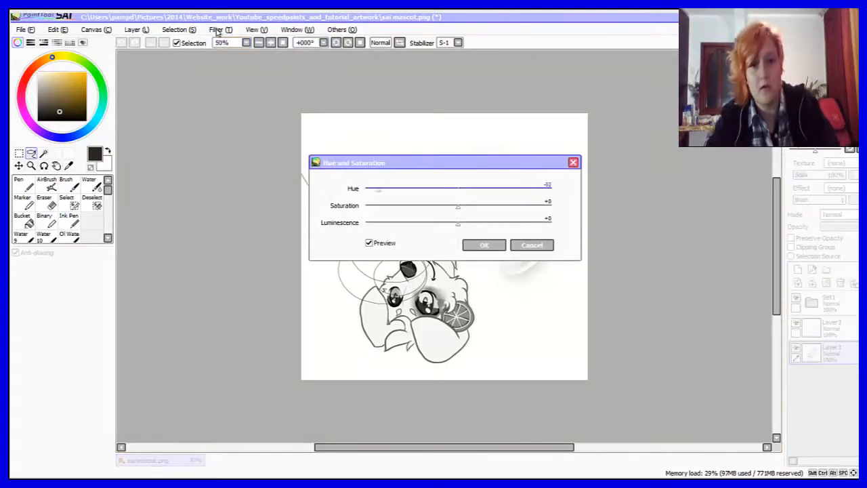
pyautogui.moveTo(464, 189); pyautogui.dragTo(477, 189)
pyautogui.click(531, 245)
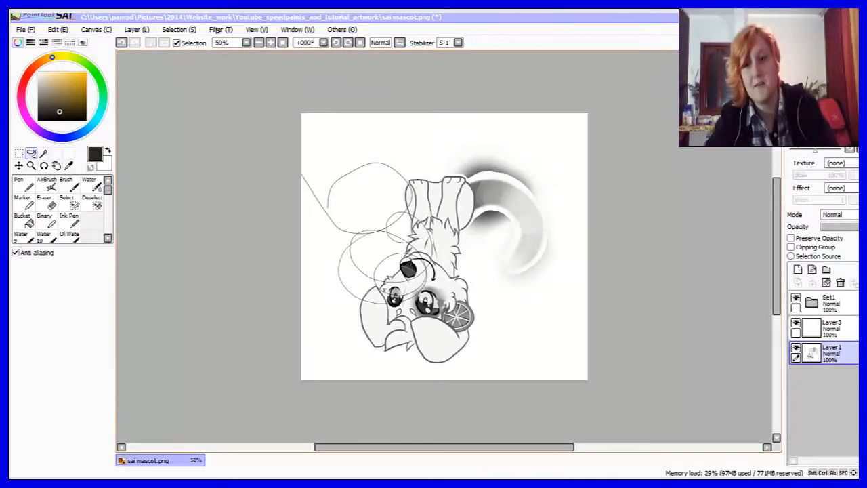
# - Try the Brightness and Contrast filter on Layer1 with brightness +4, contrast +100 and a reduced Color Deepen, without applying it
pyautogui.click(215, 30)
pyautogui.press('Down')
pyautogui.press('Down')
pyautogui.press('Return')
pyautogui.moveTo(433, 163); pyautogui.dragTo(224, 86)
pyautogui.moveTo(186, 113)
pyautogui.mouseDown()
pyautogui.moveTo(348, 113)
pyautogui.moveTo(164, 113)
pyautogui.mouseUp()
pyautogui.moveTo(248, 113)
pyautogui.mouseDown()
pyautogui.moveTo(258, 113)
pyautogui.moveTo(187, 130)
pyautogui.moveTo(299, 130)
pyautogui.mouseUp()
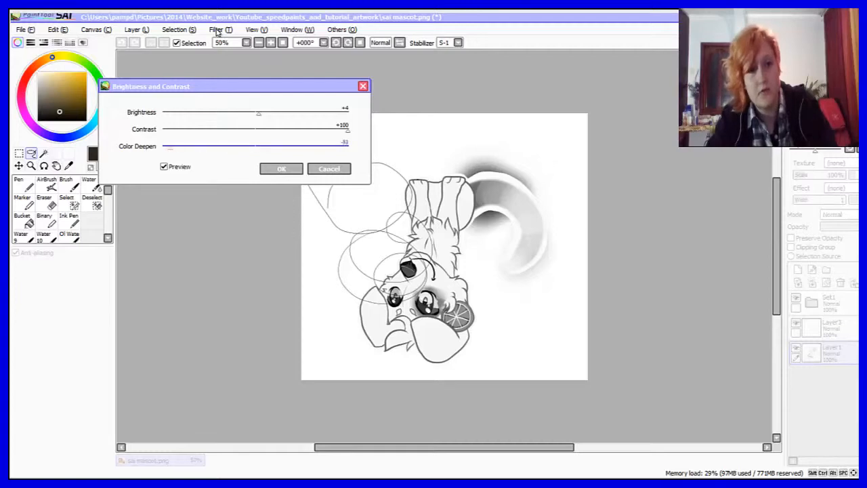
pyautogui.press('Escape')
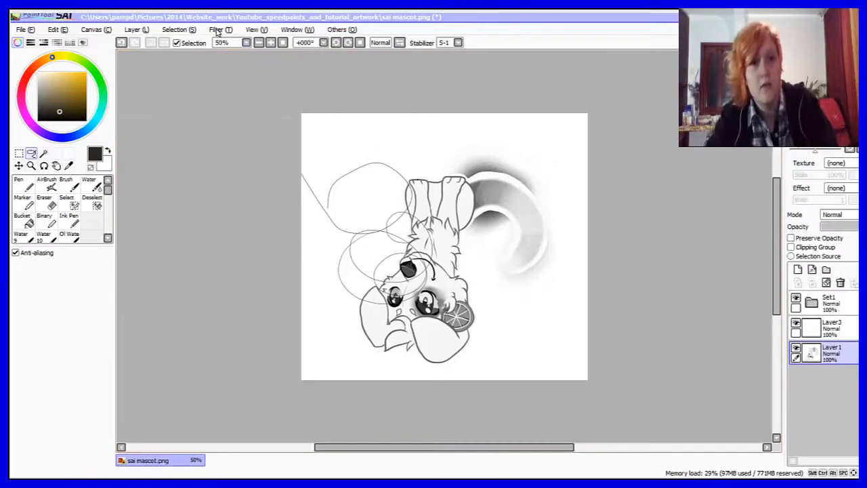
# - Create a second view of sai mascot.png and switch between the two views
pyautogui.click(217, 30)
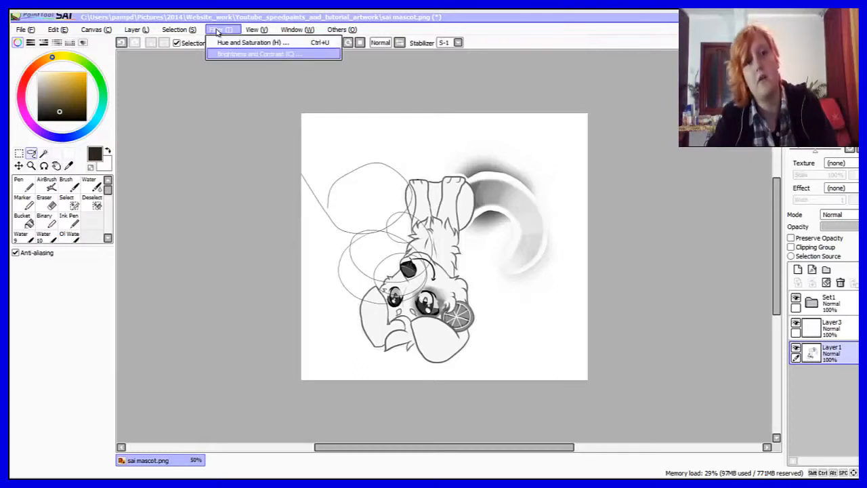
pyautogui.press('Down')
pyautogui.press('Right')
pyautogui.press('Down')
pyautogui.press('Return')
pyautogui.hotkey('ctrl', 'Tab')
pyautogui.hotkey('ctrl', 'Tab')
pyautogui.hotkey('ctrl', 'Tab')
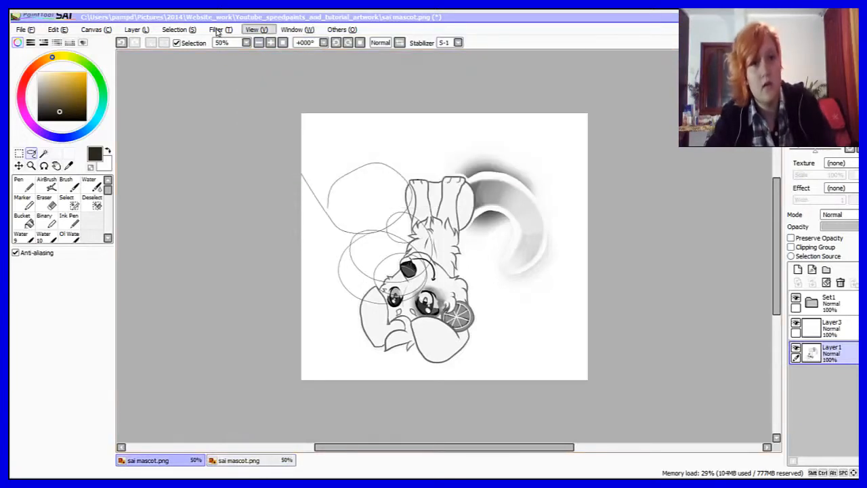
# - Close all views of sai mascot.png without saving the changes
pyautogui.press('Down')
pyautogui.press('Down')
pyautogui.press('Down')
pyautogui.press('Down')
pyautogui.press('Down')
pyautogui.press('Up')
pyautogui.press('Return')
pyautogui.click(217, 31)
pyautogui.press('Right')
pyautogui.press('Down')
pyautogui.press('Down')
pyautogui.press('Return')
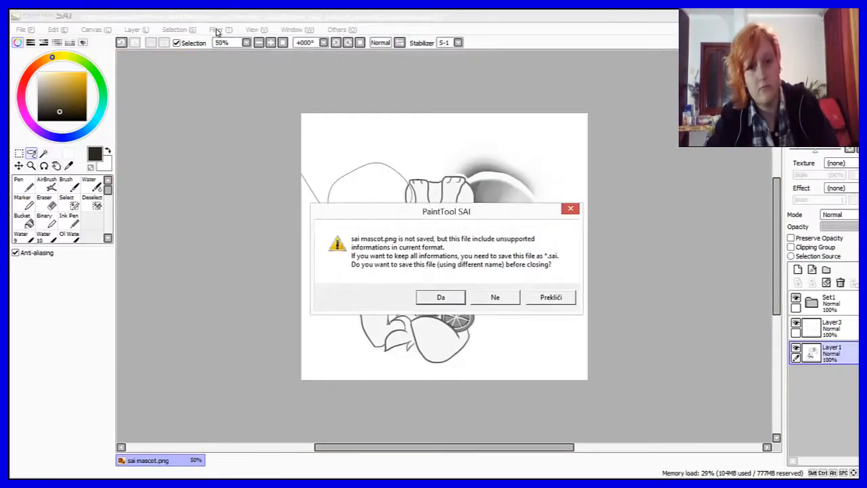
pyautogui.press('n')
# - Reopen sai mascot.png from the recently opened files
pyautogui.click(216, 32)
pyautogui.press('Right')
pyautogui.press('Left')
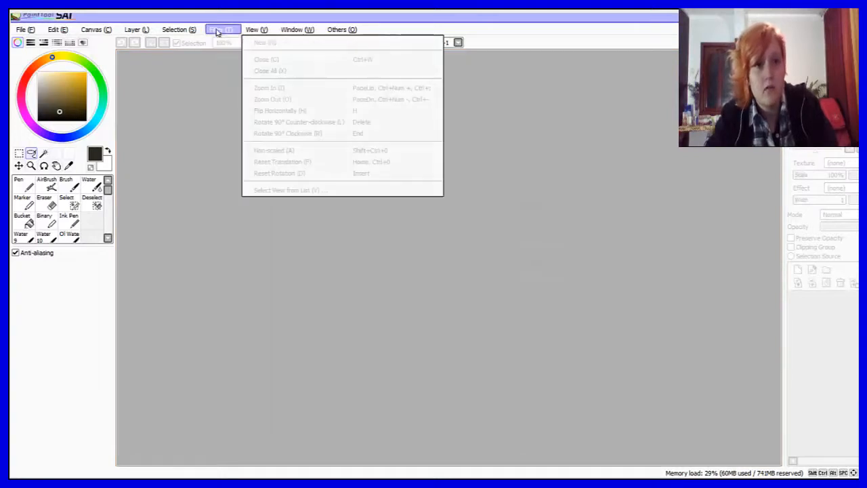
pyautogui.hotkey('alt', 'f')
pyautogui.press('Down')
pyautogui.press('Escape')
pyautogui.hotkey('alt', 'f')
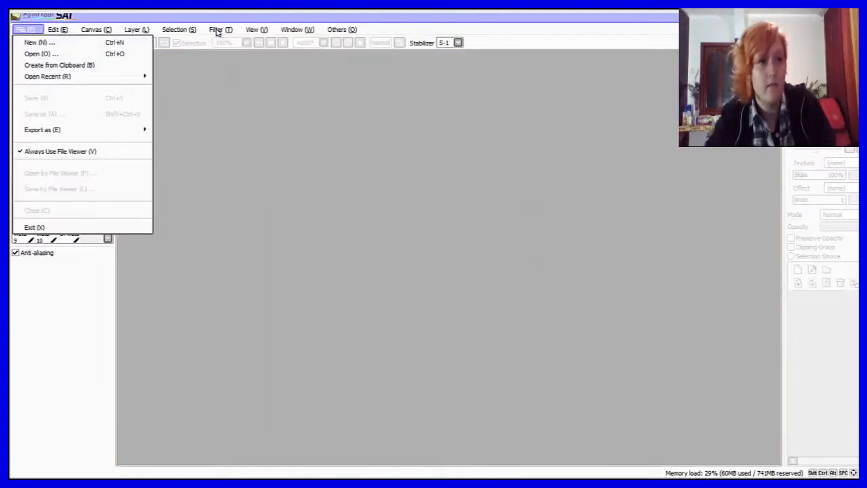
pyautogui.press('Down')
pyautogui.press('Down')
pyautogui.press('Down')
pyautogui.press('Down')
pyautogui.press('Right')
pyautogui.press('Return')
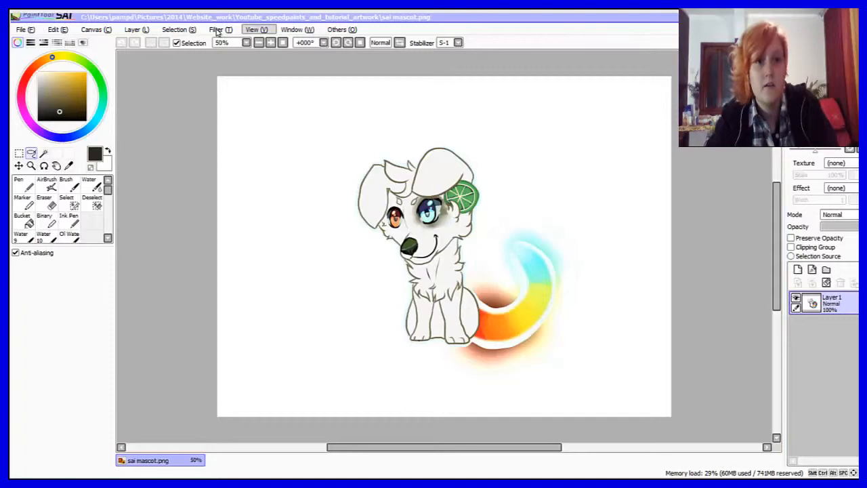
# - Display the dog artwork non-scaled at 100%
pyautogui.hotkey('alt', 'v')
pyautogui.press('Down')
pyautogui.press('Down')
pyautogui.press('Down')
pyautogui.press('Down')
pyautogui.press('Down')
pyautogui.press('Down')
pyautogui.press('Down')
pyautogui.press('Down')
pyautogui.press('Return')
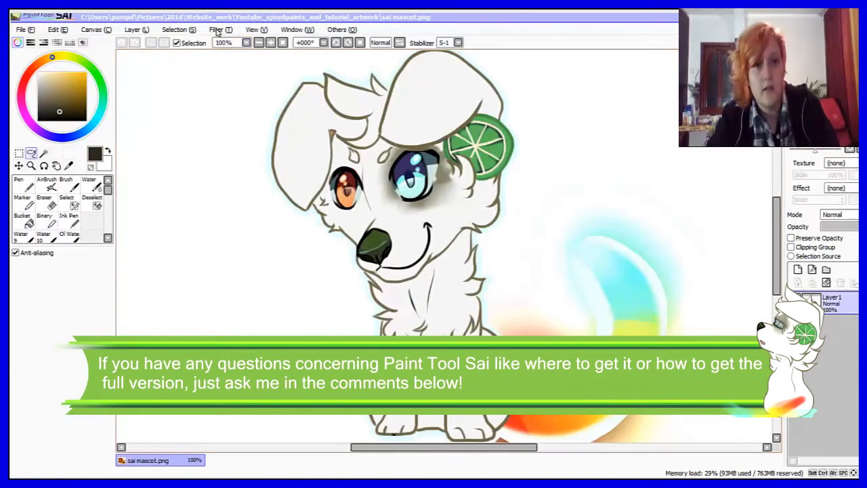
# - Reset the view's translation to bring the whole canvas back into view
pyautogui.hotkey('alt', 'v')
pyautogui.press('Down')
pyautogui.press('Down')
pyautogui.press('Down')
pyautogui.press('Down')
pyautogui.press('Down')
pyautogui.press('Down')
pyautogui.press('Down')
pyautogui.press('Down')
pyautogui.press('Down')
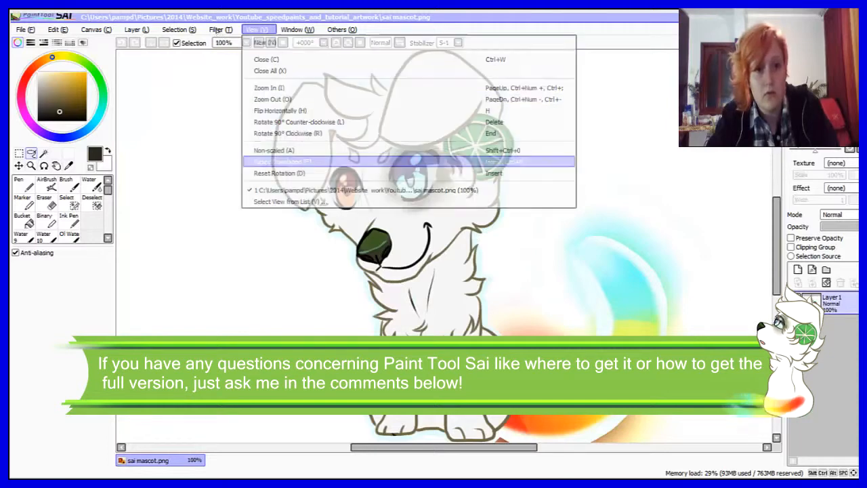
pyautogui.press('Return')
pyautogui.hotkey('alt', 'v')
pyautogui.press('Down')
pyautogui.press('Down')
pyautogui.press('Down')
pyautogui.press('Down')
pyautogui.press('Down')
pyautogui.press('Down')
pyautogui.press('Down')
pyautogui.press('Down')
pyautogui.press('Down')
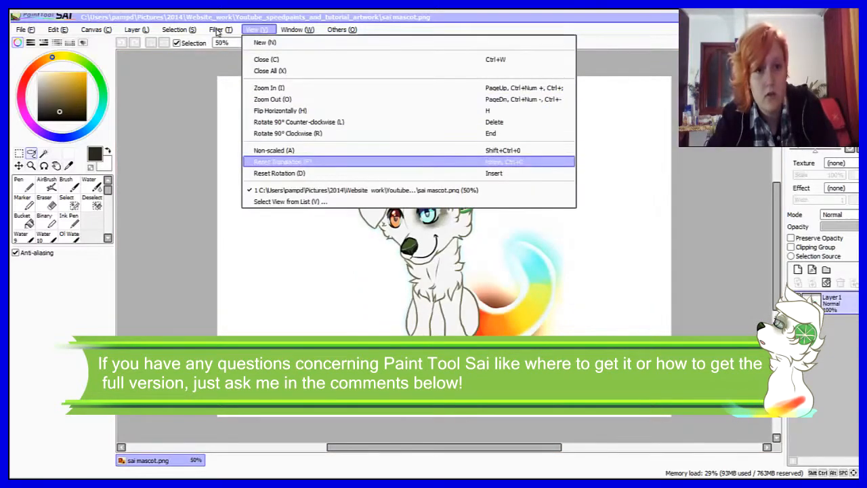
pyautogui.press('Return')
# - Switch on the Show Color and Tool to Right window option
pyautogui.hotkey('alt', 'v')
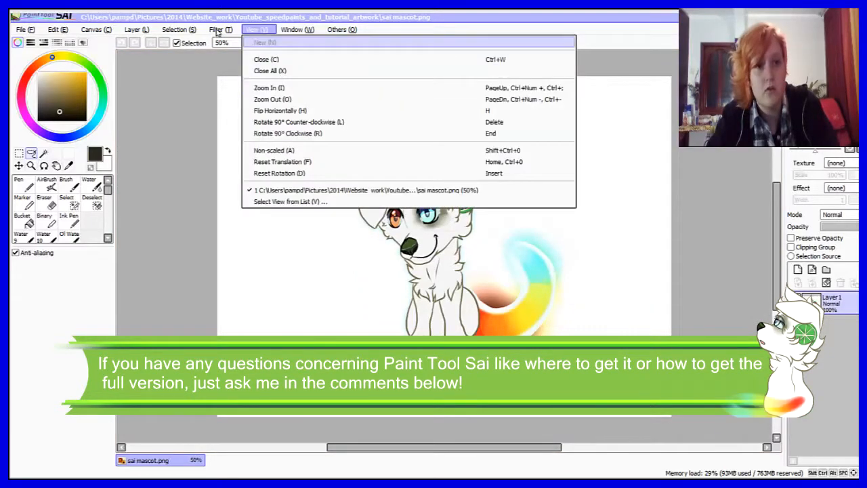
pyautogui.press('Up')
pyautogui.press('Up')
pyautogui.press('Up')
pyautogui.press('Up')
pyautogui.press('Right')
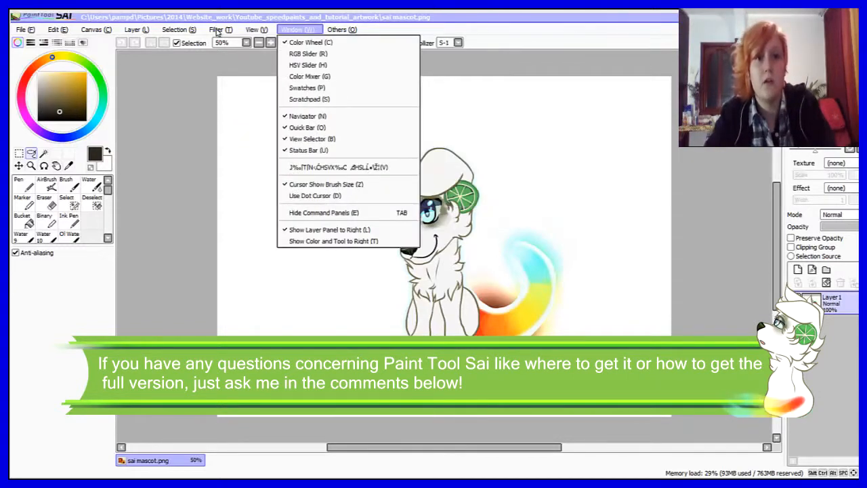
pyautogui.press('Down')
pyautogui.press('Down')
pyautogui.press('Down')
pyautogui.press('Down')
pyautogui.press('Down')
pyautogui.press('Down')
pyautogui.press('Down')
pyautogui.press('Down')
pyautogui.press('Down')
pyautogui.press('Down')
pyautogui.press('Down')
pyautogui.press('Down')
pyautogui.press('Down')
pyautogui.press('Down')
pyautogui.press('Down')
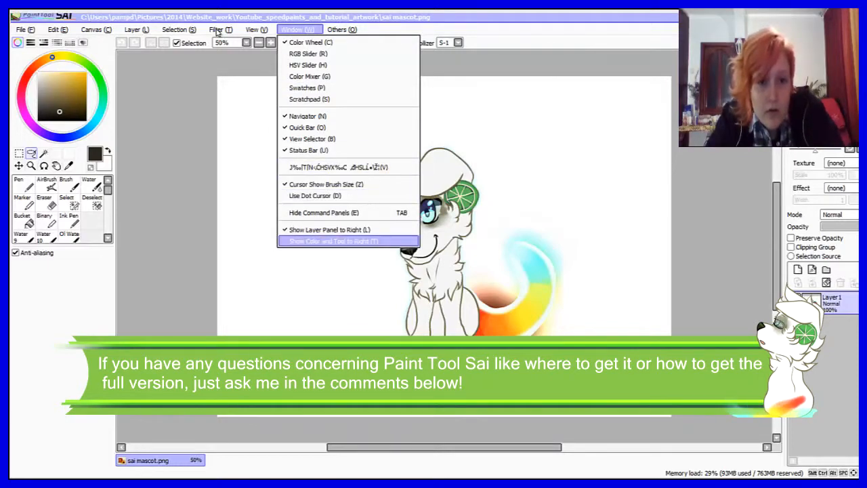
pyautogui.press('Return')
# - Switch off the Show Layer Panel to Right window option
pyautogui.hotkey('alt', 'w')
pyautogui.press('Down')
pyautogui.press('Down')
pyautogui.press('Down')
pyautogui.press('Down')
pyautogui.press('Down')
pyautogui.press('Down')
pyautogui.press('Return')
# - Switch off the Show Color and Tool to Right window option
pyautogui.hotkey('alt', 'w')
pyautogui.press('Down')
pyautogui.press('Down')
pyautogui.press('Down')
pyautogui.press('Down')
pyautogui.press('Down')
pyautogui.press('Down')
pyautogui.press('Down')
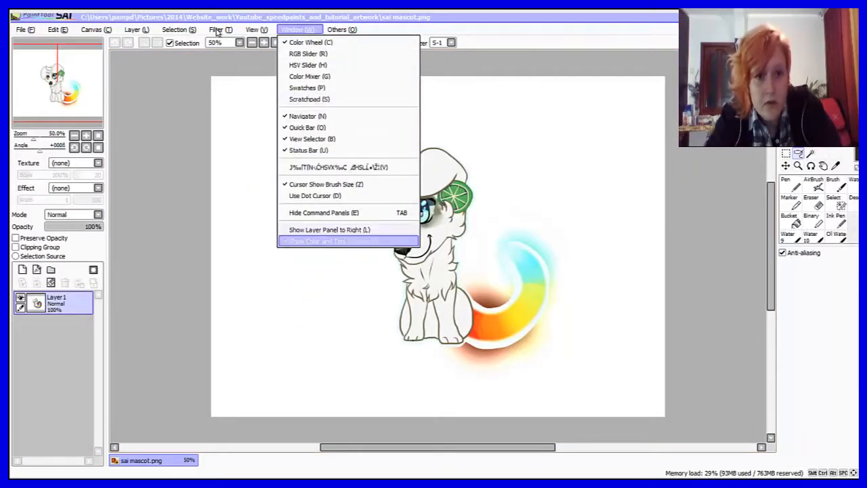
pyautogui.press('Return')
# - Show the Swatches panel with the colour controls
pyautogui.hotkey('alt', 'w')
pyautogui.press('Down')
pyautogui.press('Down')
pyautogui.press('Down')
pyautogui.press('Down')
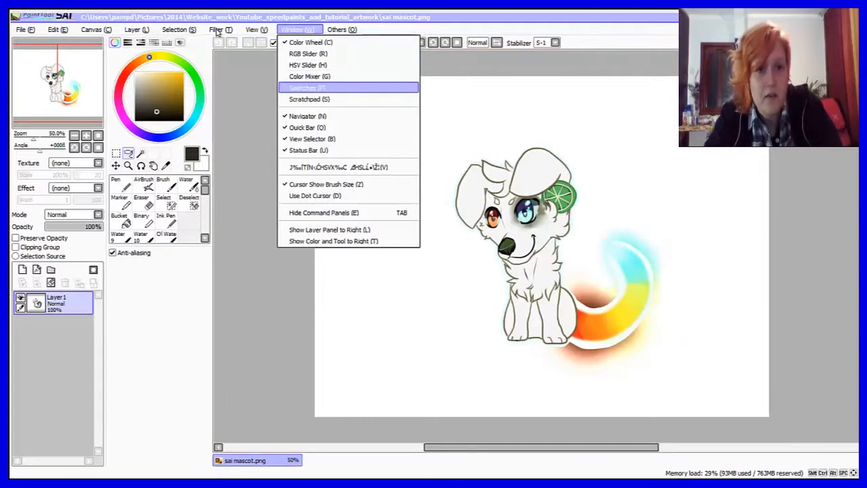
pyautogui.press('Return')
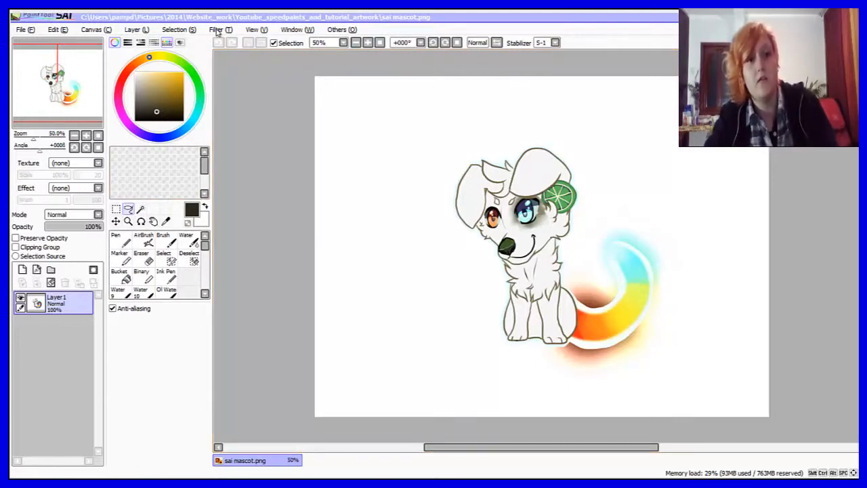
# - Switch on the Show Layer Panel to Right window option
pyautogui.click(298, 30)
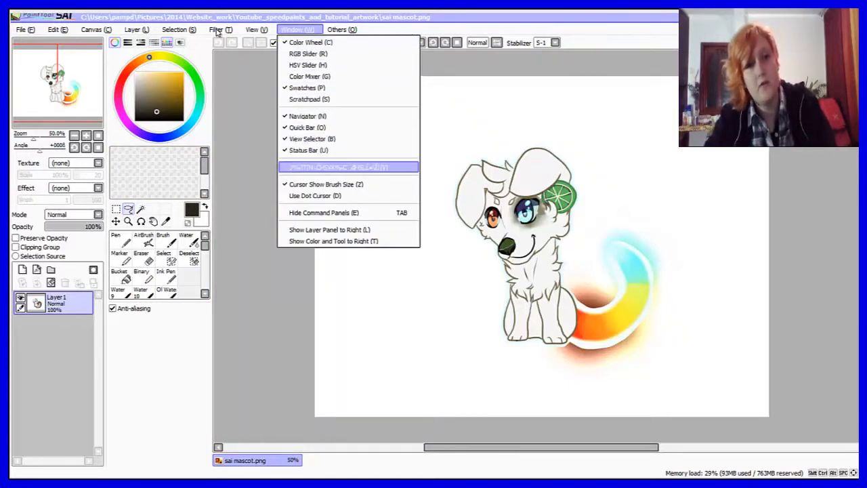
pyautogui.press('Down')
pyautogui.press('Down')
pyautogui.press('Down')
pyautogui.press('Down')
pyautogui.press('Down')
pyautogui.press('Down')
pyautogui.press('Return')
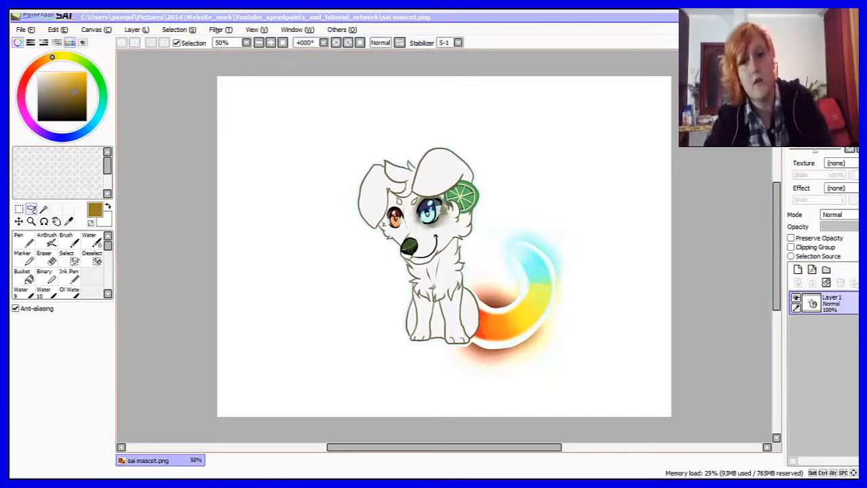
# - Add a new empty layer above Layer1
pyautogui.hotkey('ctrl', 'shift', 'n')
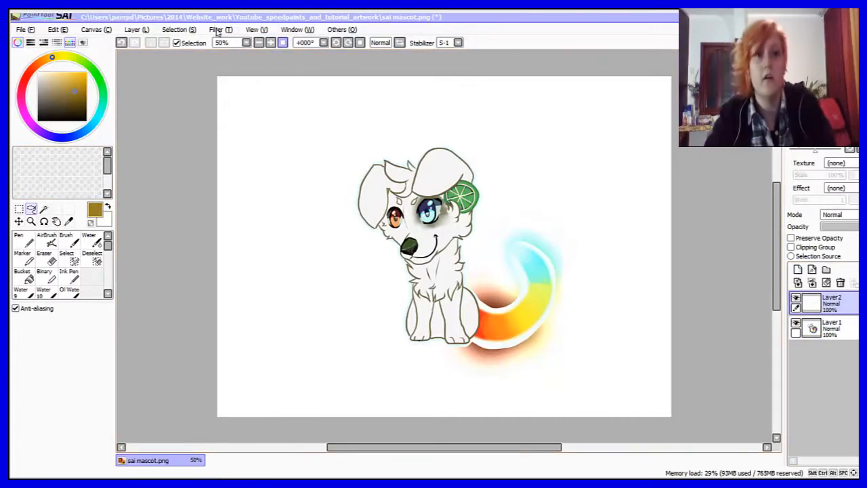
pyautogui.hotkey('alt', 'w')
pyautogui.press('Escape')
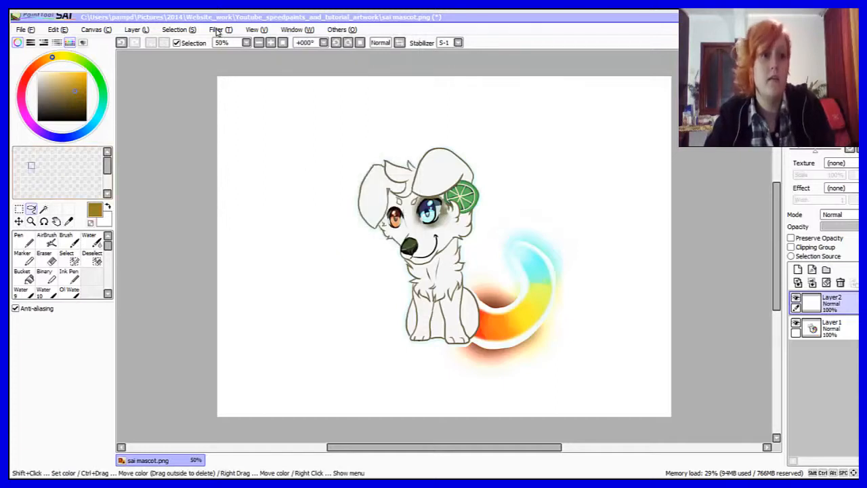
# - Store the current ochre colour in the first swatch and a newly picked red in the second swatch
pyautogui.rightClick(19, 150)
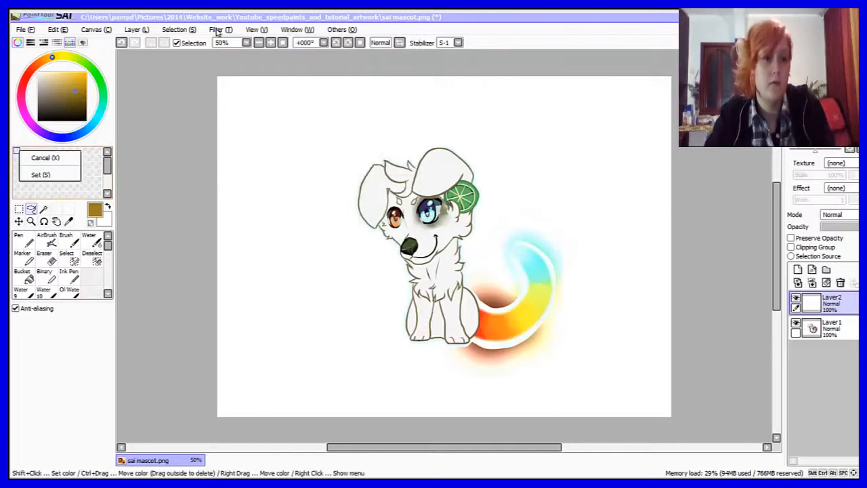
pyautogui.click(42, 175)
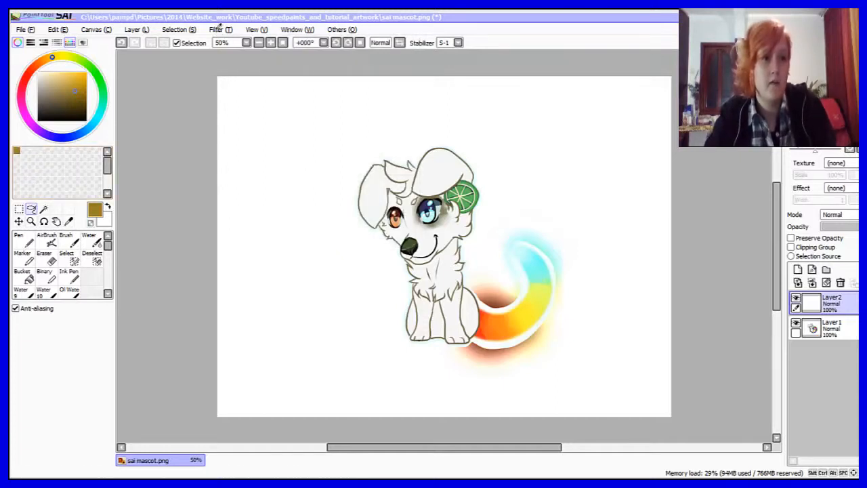
pyautogui.click(27, 75)
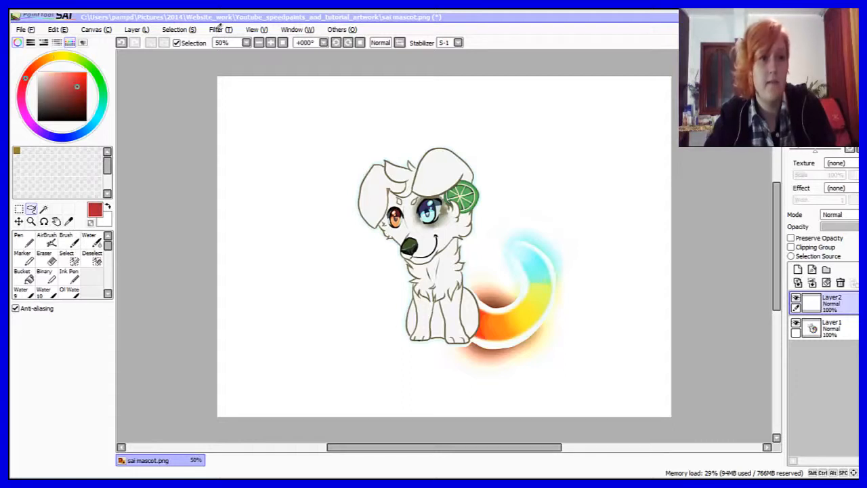
pyautogui.rightClick(24, 150)
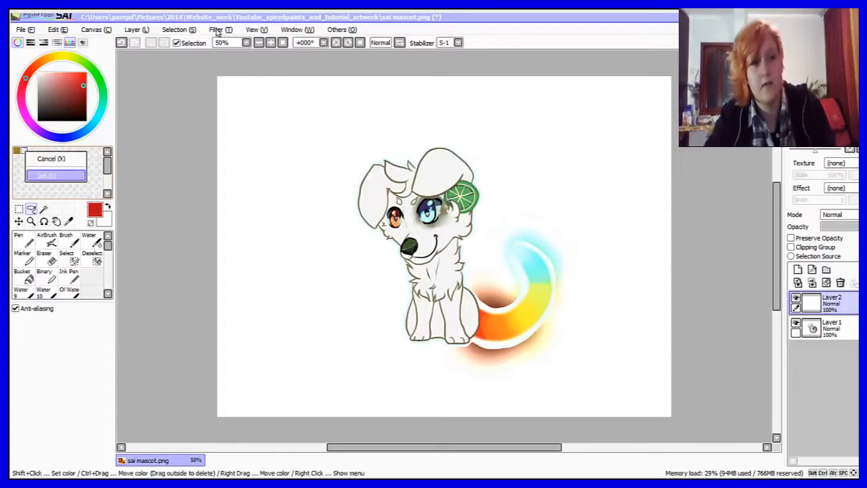
pyautogui.click(42, 175)
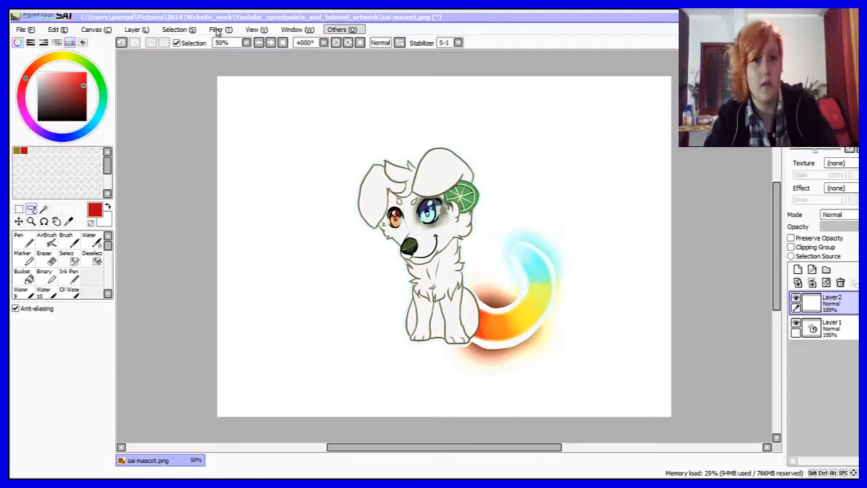
# - Replace the Swatches panel with the RGB Slider and set the red component to 206
pyautogui.click(299, 29)
pyautogui.click(307, 87)
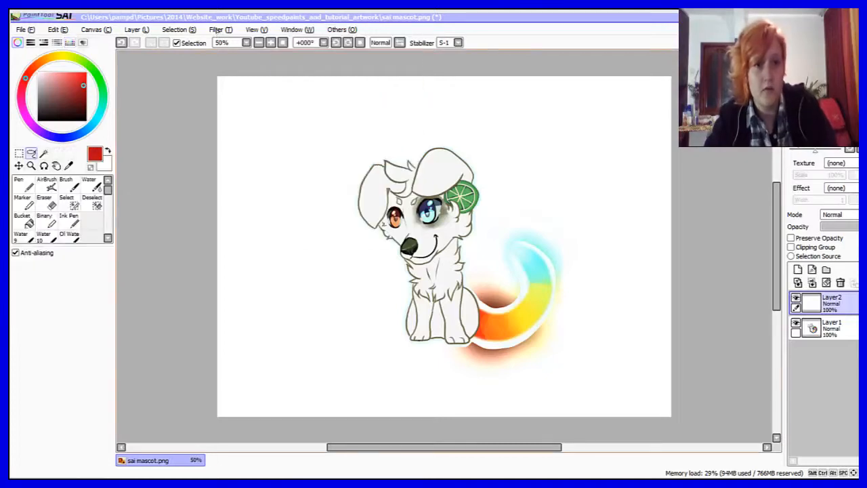
pyautogui.click(298, 29)
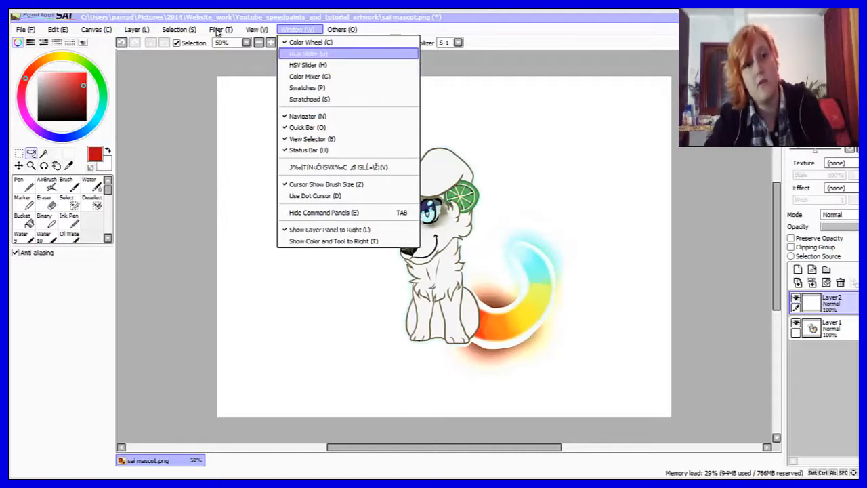
pyautogui.press('Return')
pyautogui.moveTo(76, 152)
pyautogui.mouseDown()
pyautogui.moveTo(49, 152)
pyautogui.moveTo(83, 151)
pyautogui.mouseUp()
# - Replace the RGB Slider with the HSV Slider and set the saturation to 255
pyautogui.hotkey('alt', 'w')
pyautogui.press('Down')
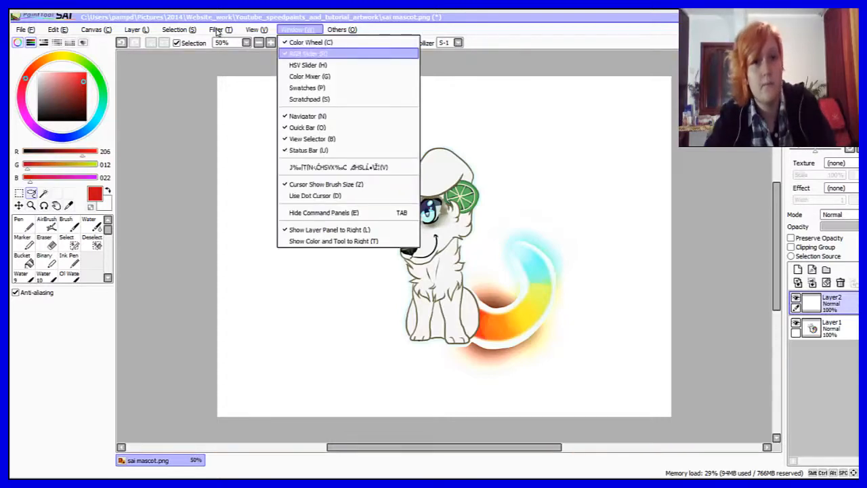
pyautogui.press('Return')
pyautogui.hotkey('alt', 'w')
pyautogui.press('Down')
pyautogui.press('Down')
pyautogui.press('Return')
pyautogui.moveTo(90, 165)
pyautogui.mouseDown()
pyautogui.moveTo(30, 164)
pyautogui.moveTo(95, 165)
pyautogui.mouseUp()
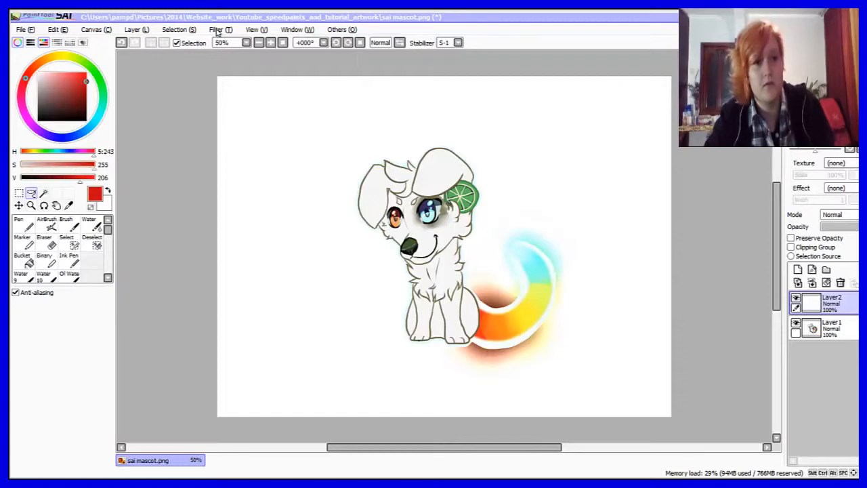
# - Replace the HSV Slider with the Color Mixer and choose a dark grey from its gradients
pyautogui.hotkey('alt', 'w')
pyautogui.press('Down')
pyautogui.press('Down')
pyautogui.press('Return')
pyautogui.hotkey('alt', 'w')
pyautogui.press('Down')
pyautogui.press('Return')
pyautogui.click(32, 169)
pyautogui.click(51, 160)
pyautogui.moveTo(41, 161)
pyautogui.mouseDown()
pyautogui.moveTo(98, 161)
pyautogui.moveTo(48, 161)
pyautogui.mouseUp()
# - Hide the Color Mixer panel
pyautogui.hotkey('alt', 'w')
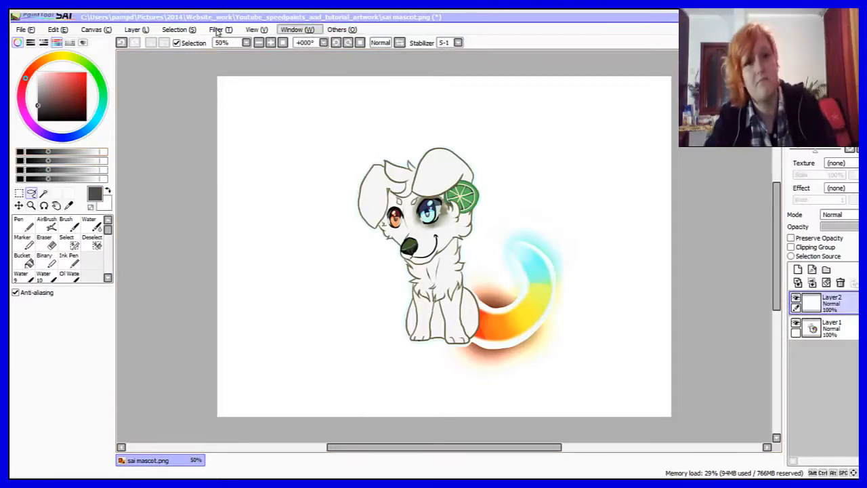
pyautogui.press('Down')
pyautogui.press('Down')
pyautogui.press('Down')
pyautogui.press('Return')
# - Show the Scratchpad panel with the colour controls
pyautogui.hotkey('alt', 'w')
pyautogui.press('Down')
pyautogui.press('Down')
pyautogui.press('Down')
pyautogui.press('Down')
pyautogui.press('Down')
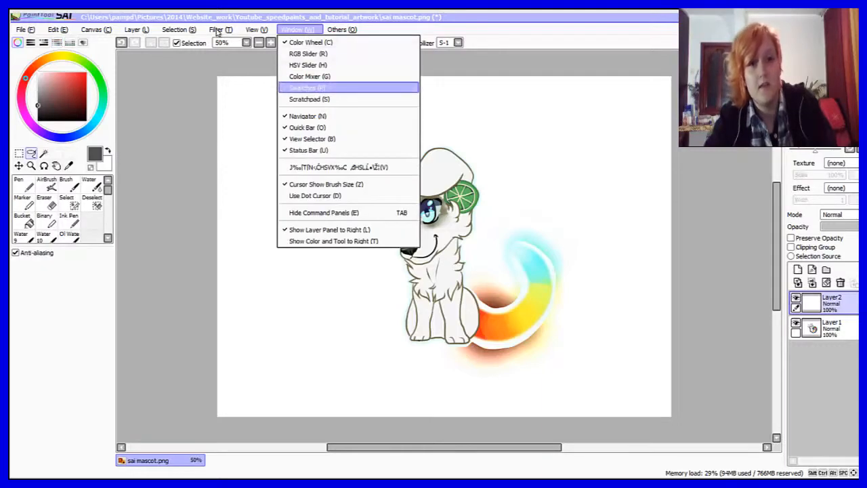
pyautogui.press('Return')
pyautogui.hotkey('alt', 'w')
pyautogui.press('Down')
pyautogui.press('Down')
pyautogui.press('Down')
pyautogui.press('Return')
pyautogui.hotkey('alt', 'w')
pyautogui.press('Down')
pyautogui.press('Down')
pyautogui.press('Down')
pyautogui.press('Down')
pyautogui.press('Down')
pyautogui.press('Down')
pyautogui.press('Return')
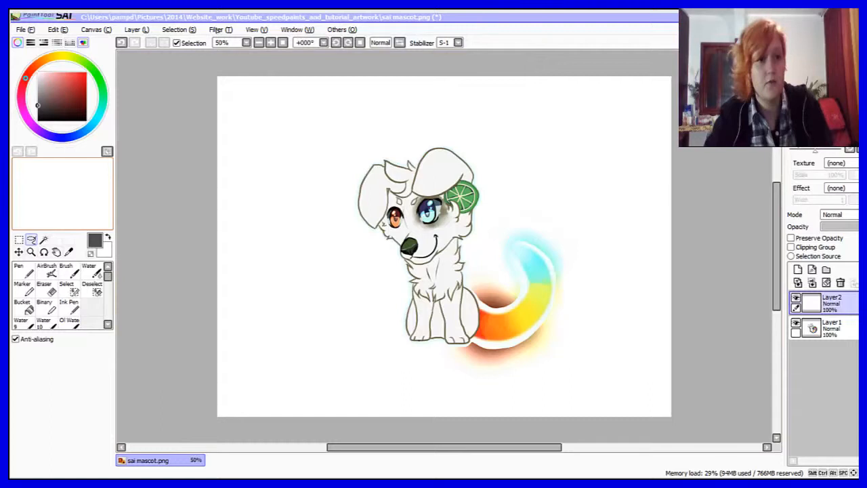
# - Paint dark grey and red strokes on the scratchpad with the AirBrush and Water tools, and view the Water brush's Custom Tool settings
pyautogui.click(48, 269)
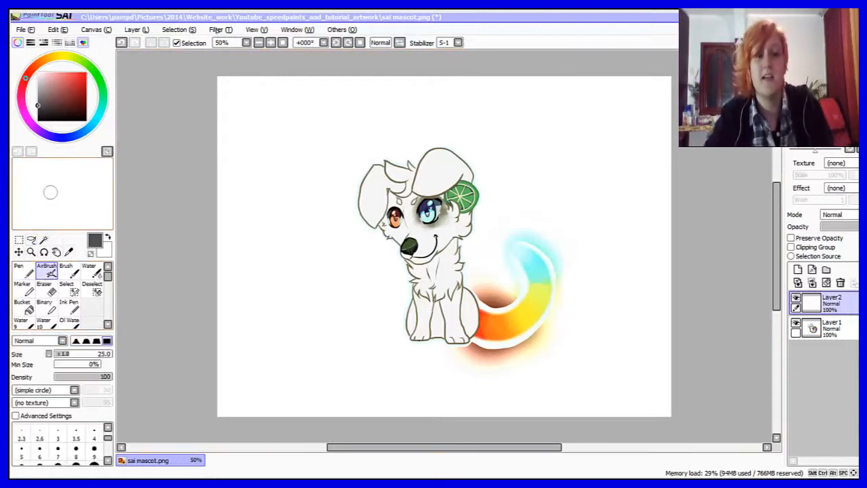
pyautogui.moveTo(50, 192)
pyautogui.mouseDown()
pyautogui.moveTo(68, 189)
pyautogui.moveTo(24, 207)
pyautogui.moveTo(70, 194)
pyautogui.moveTo(53, 196)
pyautogui.moveTo(77, 178)
pyautogui.moveTo(66, 206)
pyautogui.moveTo(27, 199)
pyautogui.moveTo(38, 190)
pyautogui.mouseUp()
pyautogui.click(91, 271)
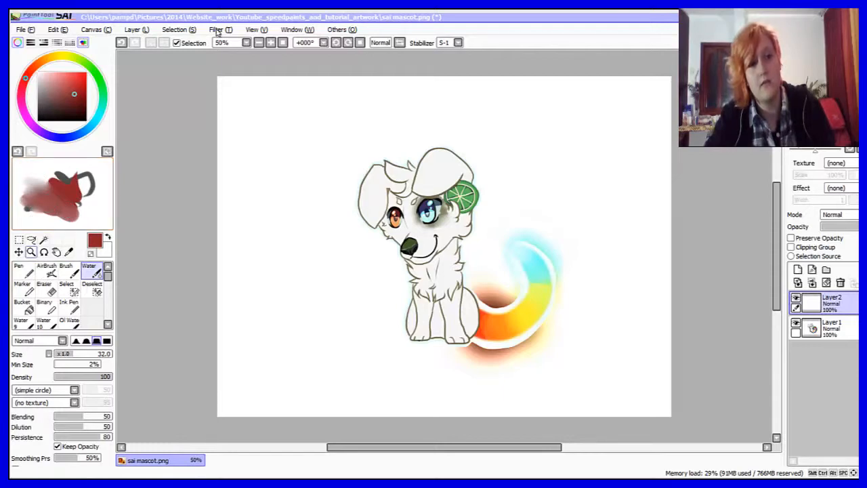
pyautogui.doubleClick(92, 271)
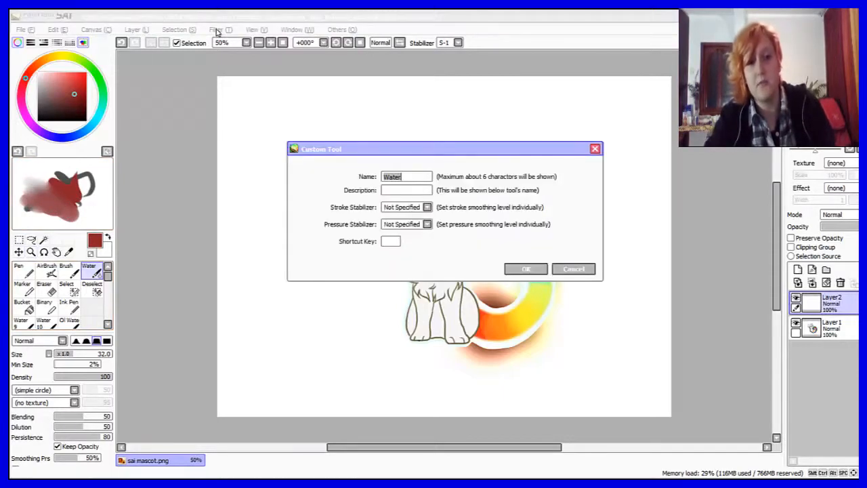
pyautogui.press('Escape')
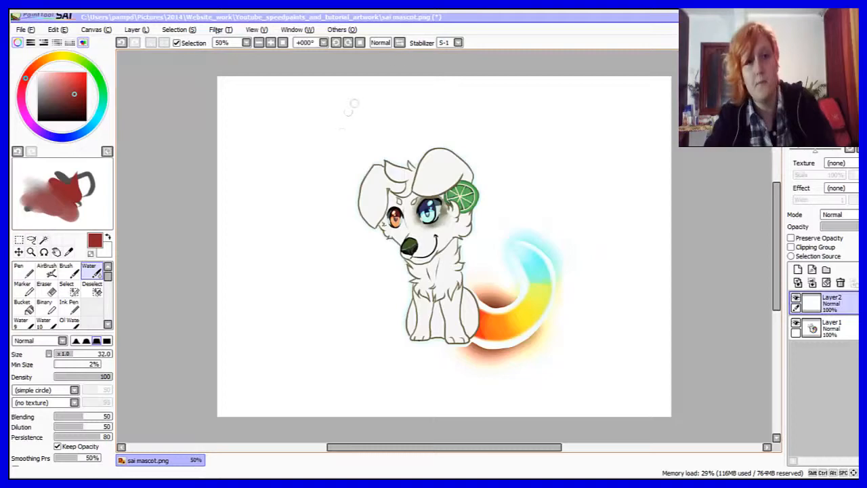
# - Hide the Scratchpad panel
pyautogui.click(298, 30)
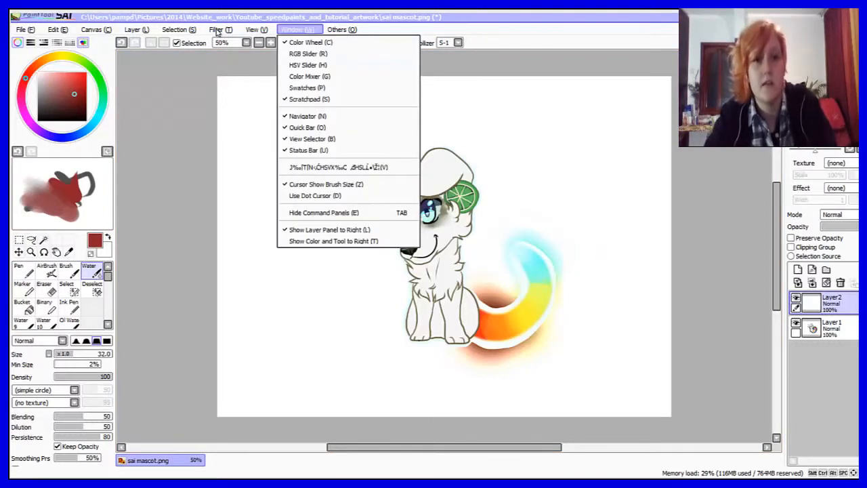
pyautogui.click(309, 99)
# - Hide the Navigator panel and show it again
pyautogui.click(298, 30)
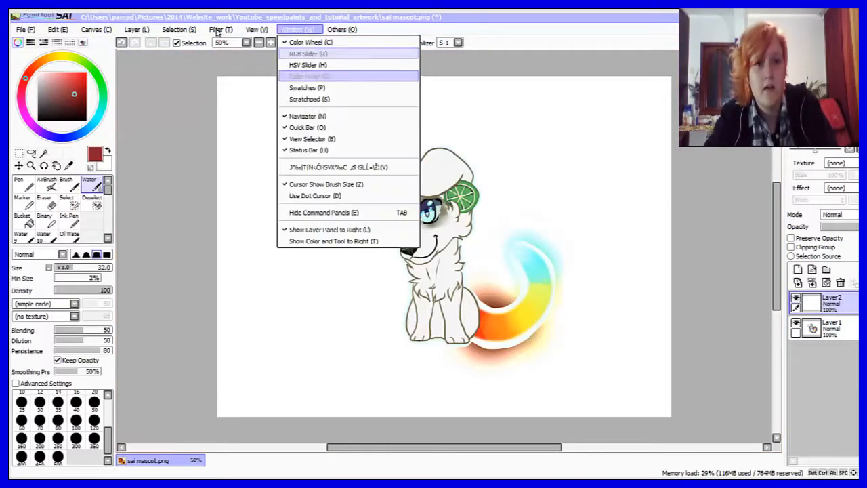
pyautogui.click(308, 116)
pyautogui.click(298, 30)
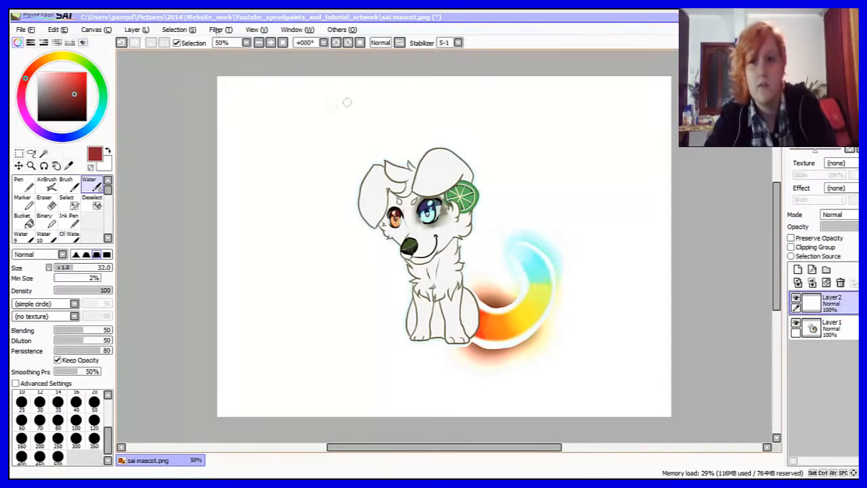
pyautogui.click(307, 116)
pyautogui.moveTo(444, 246)
pyautogui.mouseDown()
pyautogui.moveTo(568, 180)
pyautogui.moveTo(370, 178)
pyautogui.moveTo(419, 242)
pyautogui.mouseUp()
# - Hide the Quick Bar and show it again
pyautogui.click(298, 30)
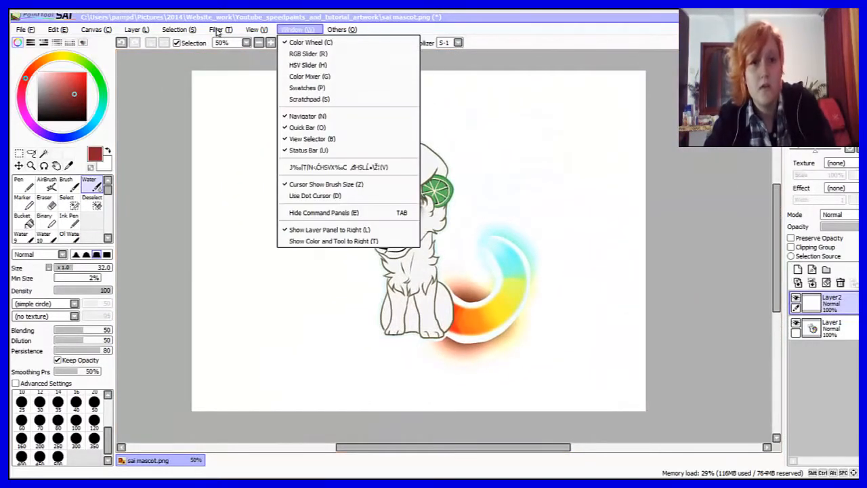
pyautogui.click(308, 115)
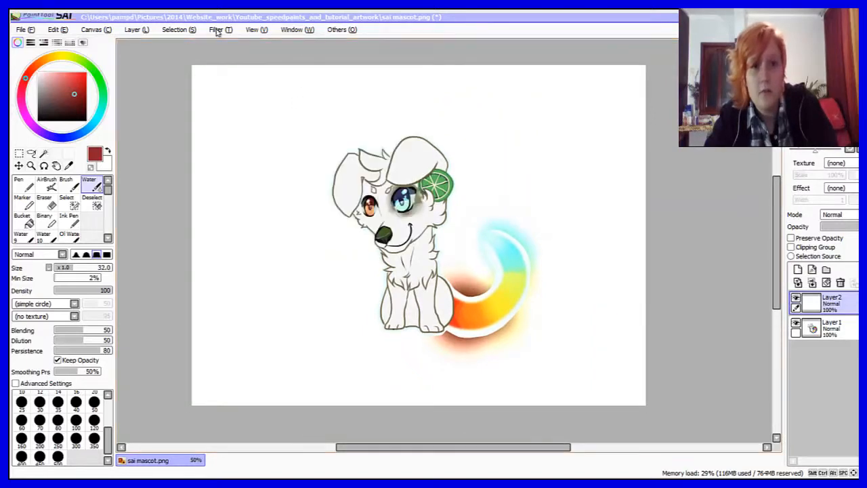
pyautogui.click(298, 30)
pyautogui.click(307, 127)
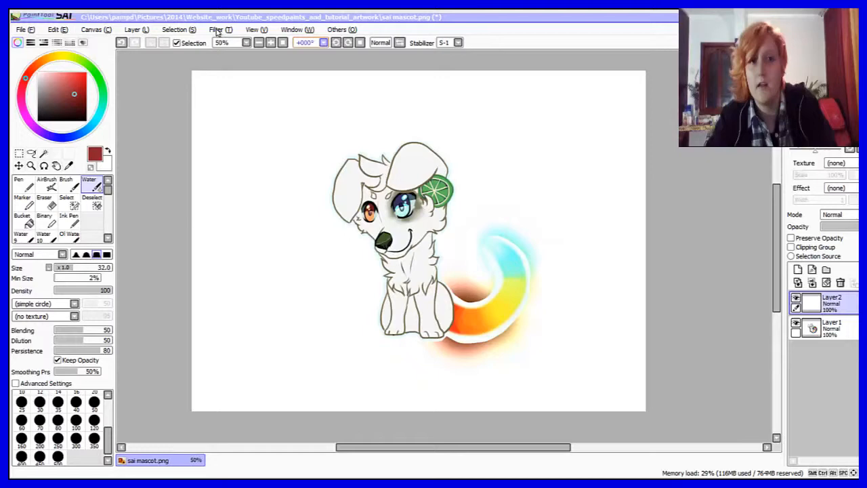
# - Hide the View Selector and show it again
pyautogui.click(298, 30)
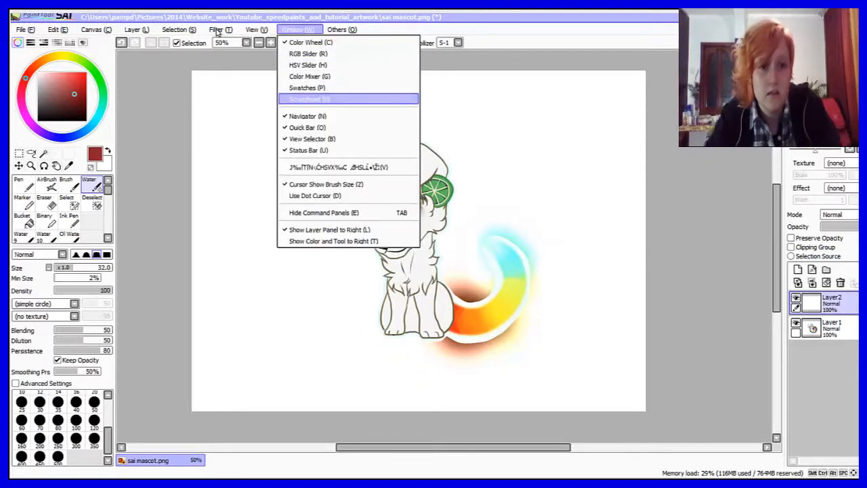
pyautogui.click(307, 127)
pyautogui.click(298, 30)
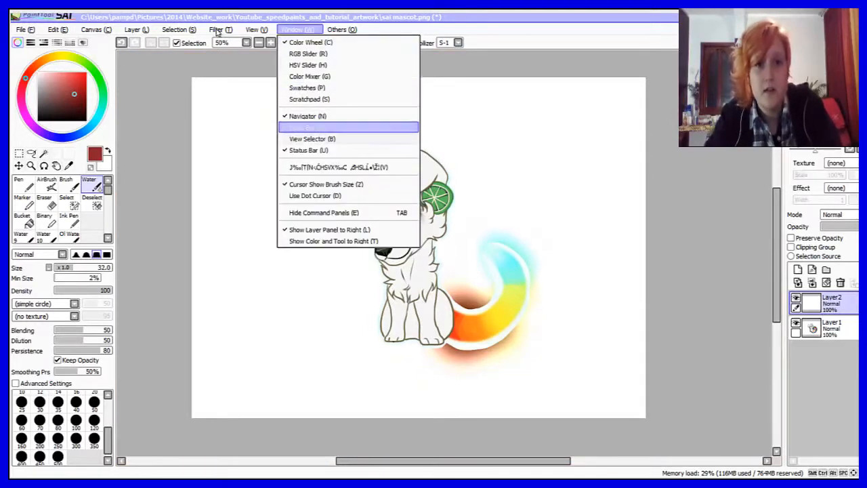
pyautogui.click(308, 127)
pyautogui.moveTo(401, 447)
pyautogui.mouseDown()
pyautogui.moveTo(384, 447)
pyautogui.moveTo(392, 447)
pyautogui.mouseUp()
# - Switch on the window option with the garbled name that mentions HSV and HSL
pyautogui.click(298, 30)
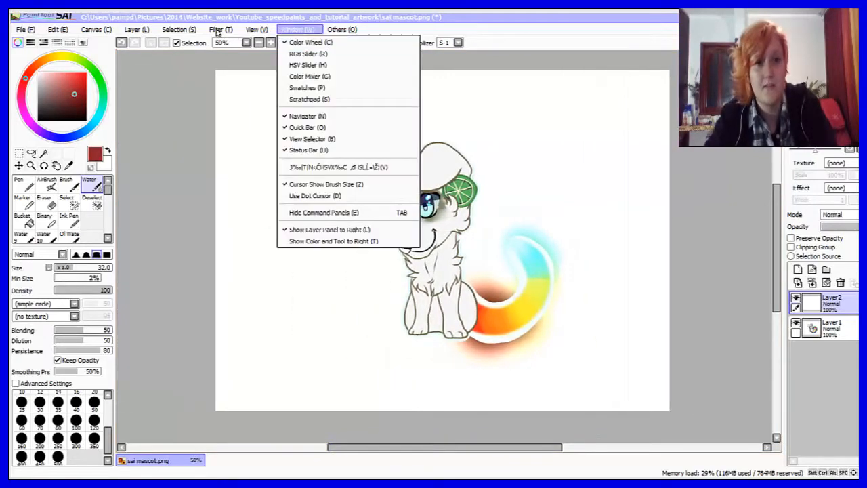
pyautogui.click(298, 29)
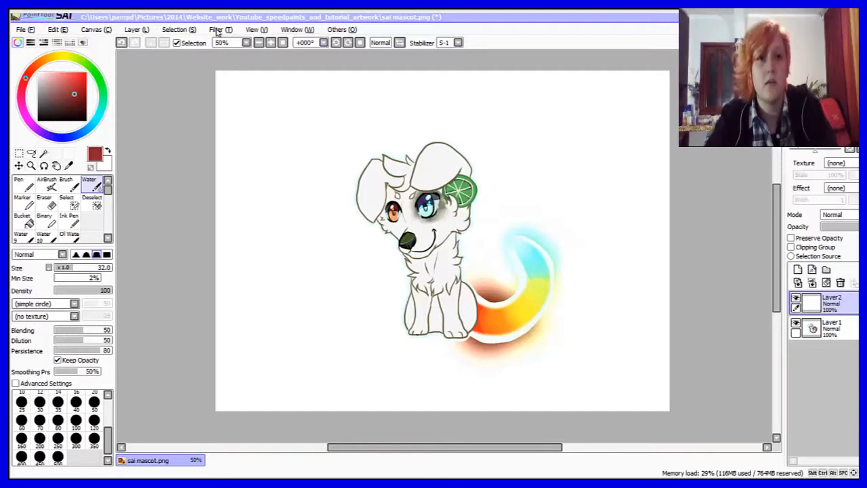
pyautogui.click(298, 30)
pyautogui.click(323, 166)
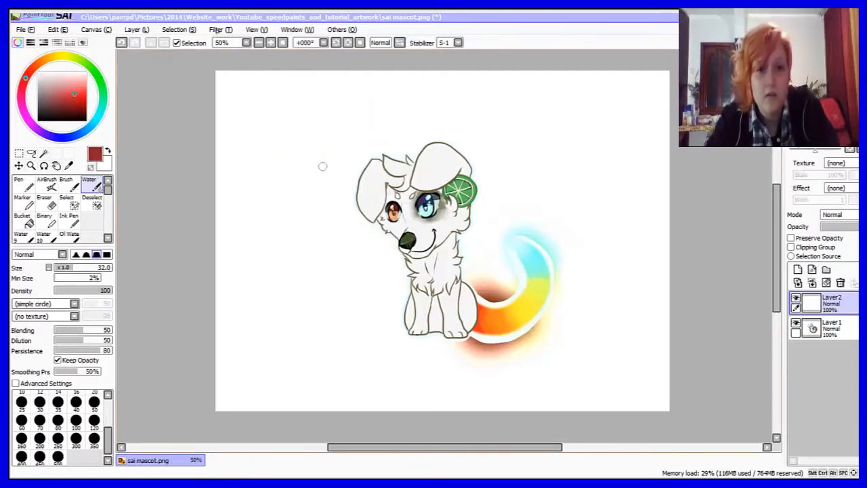
# - Pick lighter and darker shades of red in the Color Wheel's square to try out the HSV/HSL option
pyautogui.click(298, 29)
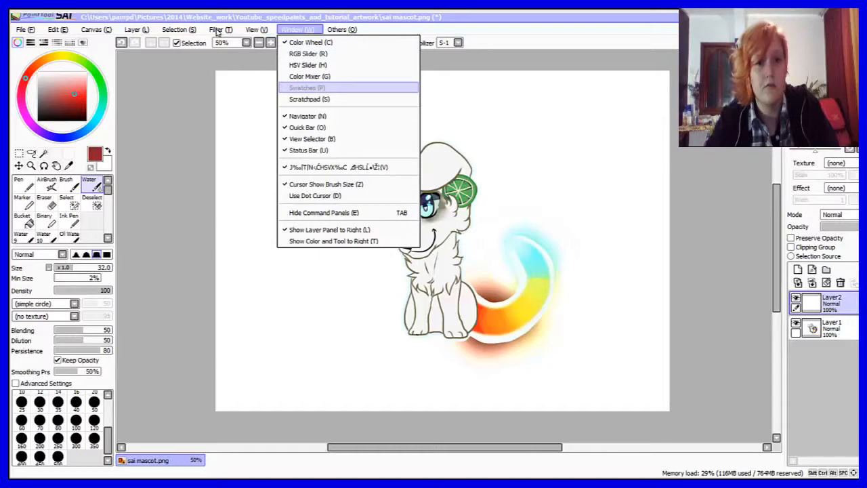
pyautogui.click(217, 33)
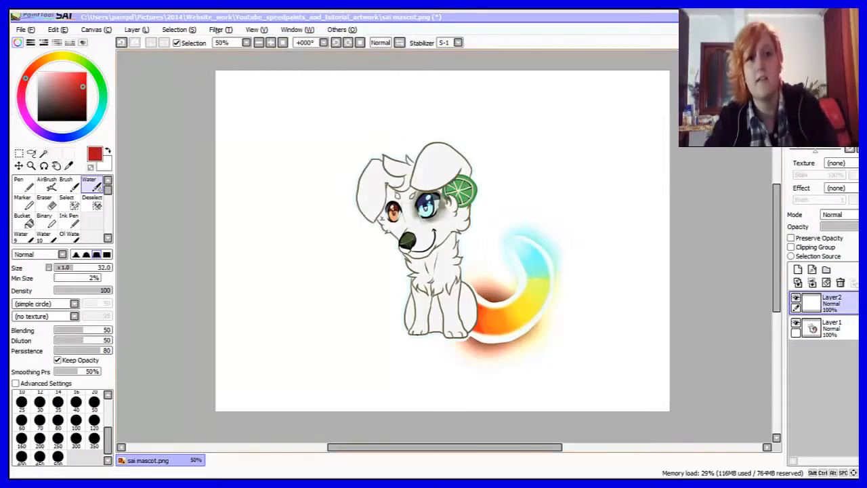
pyautogui.click(298, 30)
pyautogui.click(66, 80)
pyautogui.moveTo(66, 78)
pyautogui.mouseDown()
pyautogui.moveTo(86, 72)
pyautogui.moveTo(42, 96)
pyautogui.moveTo(85, 120)
pyautogui.mouseUp()
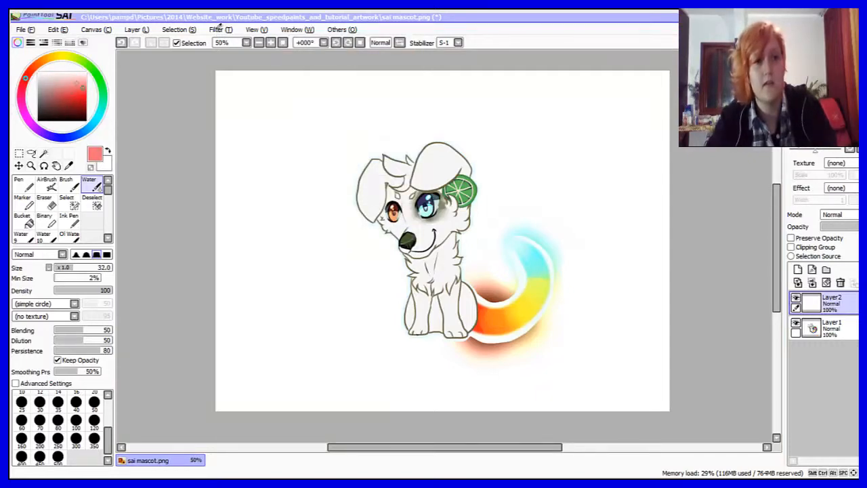
# - Switch off the garbled HSV/HSL window option and pick a brighter red in the Color Wheel's square
pyautogui.click(299, 30)
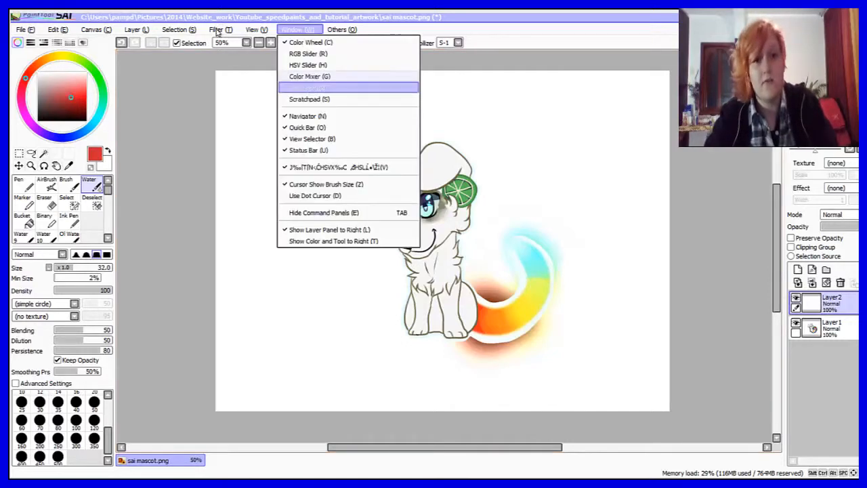
pyautogui.click(316, 167)
pyautogui.click(84, 107)
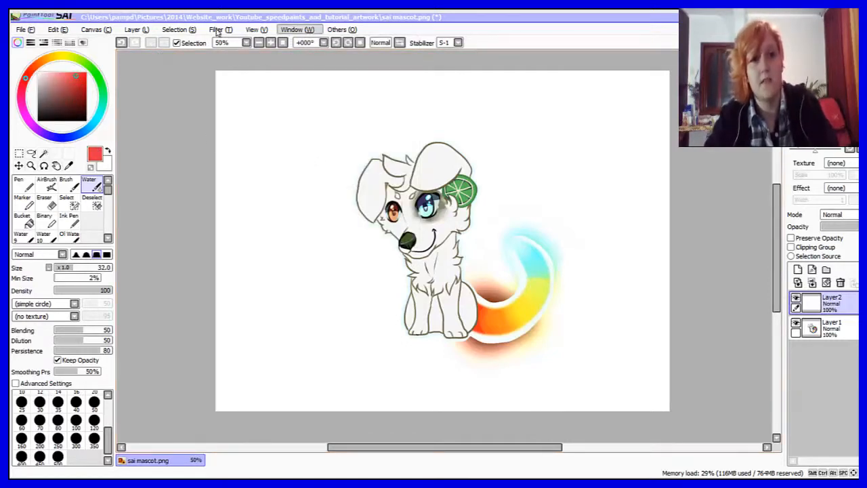
# - Switch off Cursor Show Brush Size and switch it back on
pyautogui.click(298, 30)
pyautogui.click(325, 184)
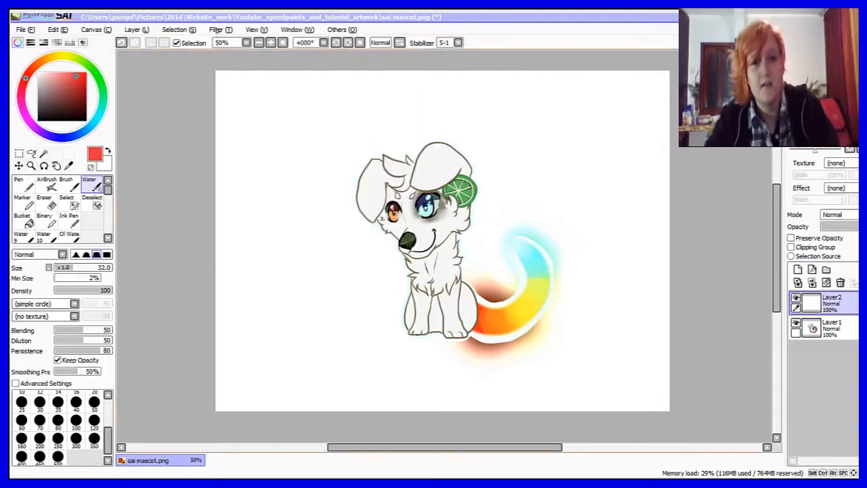
pyautogui.click(298, 29)
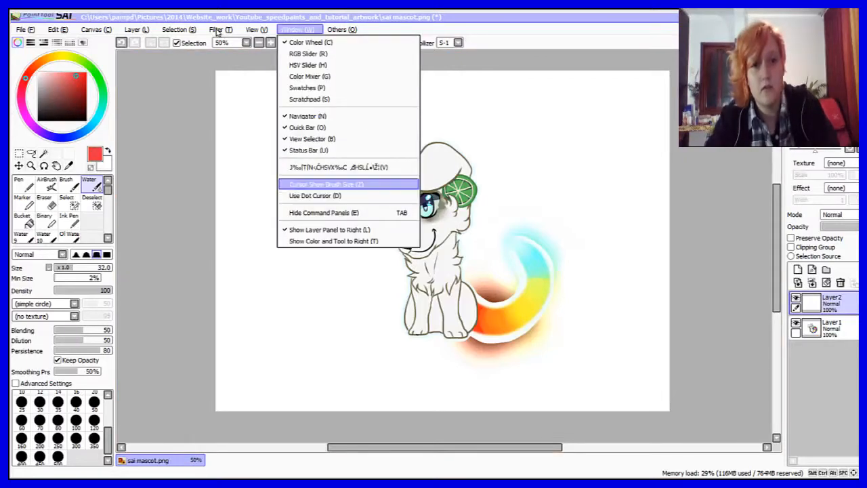
pyautogui.click(356, 184)
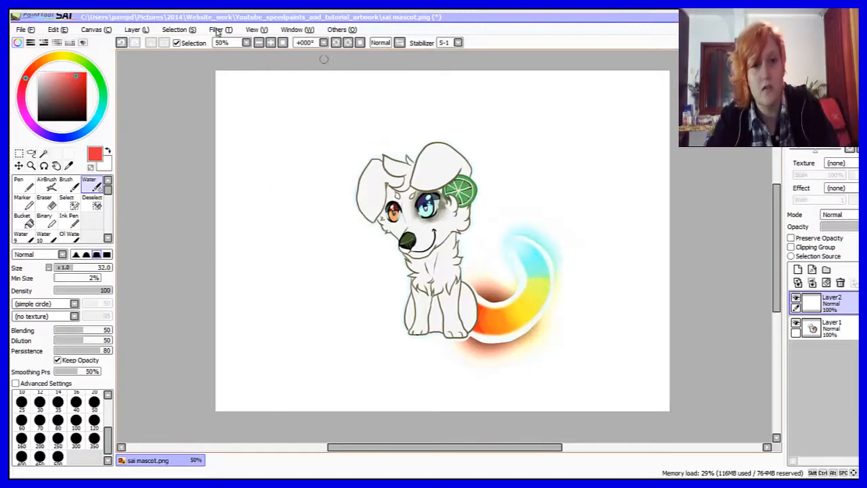
# - Switch on Use Dot Cursor and try it with a Water brush stroke at 75% zoom, undoing the stroke
pyautogui.click(298, 29)
pyautogui.click(312, 195)
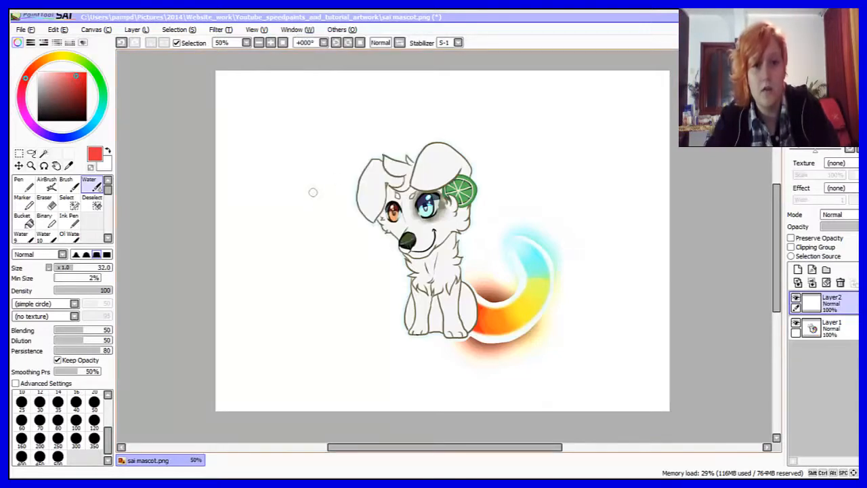
pyautogui.click(271, 42)
pyautogui.moveTo(298, 125)
pyautogui.mouseDown()
pyautogui.moveTo(273, 163)
pyautogui.moveTo(223, 114)
pyautogui.moveTo(223, 191)
pyautogui.moveTo(250, 229)
pyautogui.mouseUp()
pyautogui.click(121, 42)
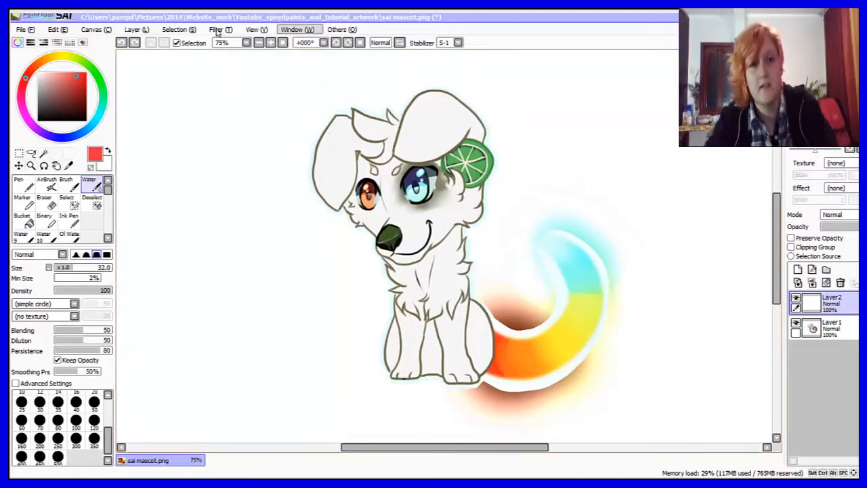
# - Switch off Use Dot Cursor and try the round cursor with a red looping stroke beside the dog, undoing the stroke
pyautogui.click(298, 30)
pyautogui.click(310, 195)
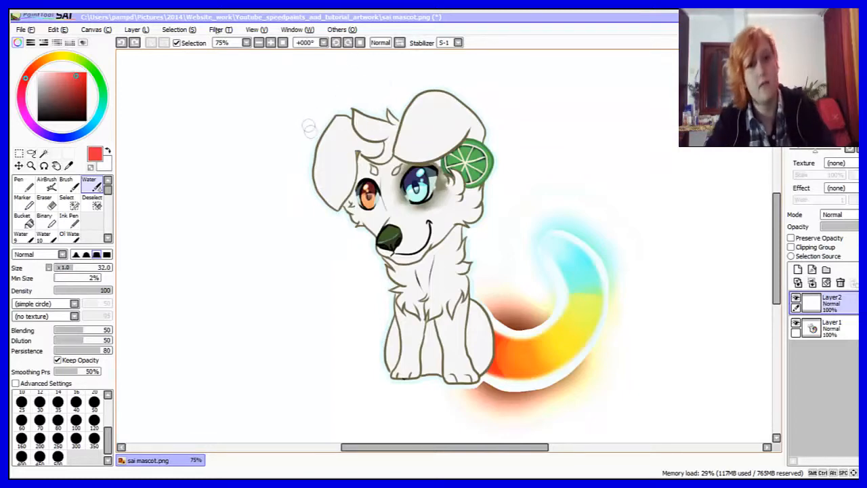
pyautogui.moveTo(295, 103)
pyautogui.mouseDown()
pyautogui.moveTo(204, 151)
pyautogui.moveTo(227, 139)
pyautogui.mouseUp()
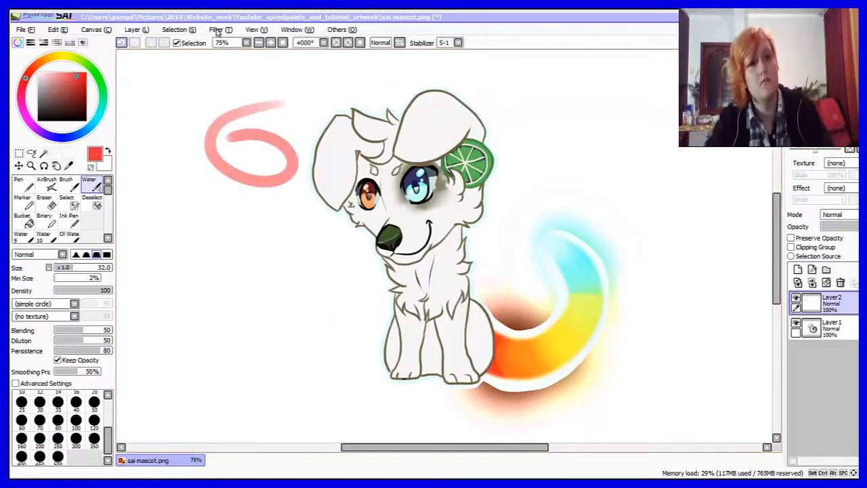
pyautogui.hotkey('ctrl', 'z')
# - Hide all command panels and show them again
pyautogui.click(297, 30)
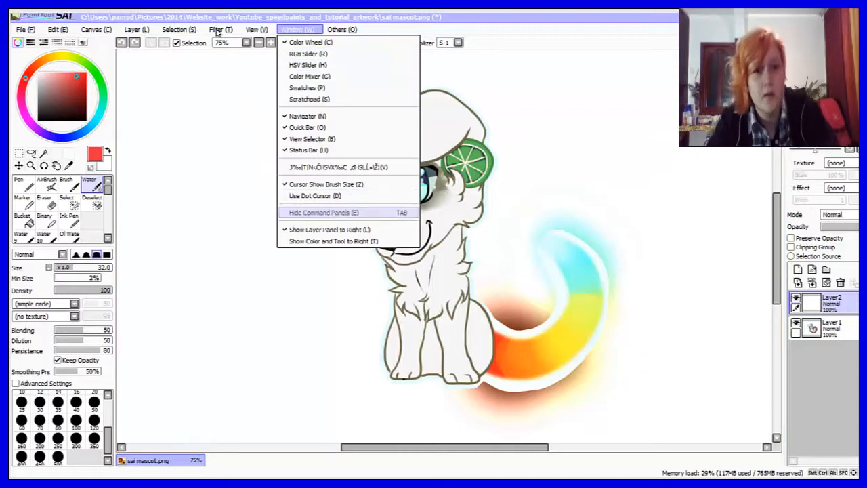
pyautogui.click(323, 213)
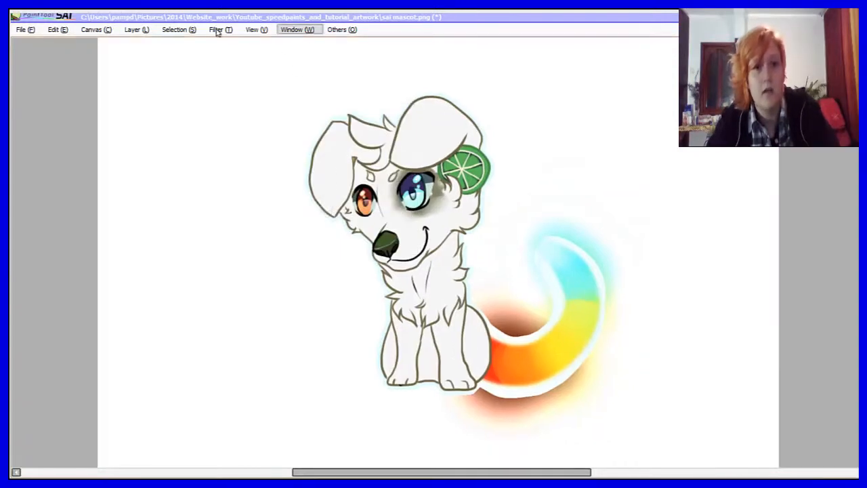
pyautogui.click(297, 30)
pyautogui.click(317, 211)
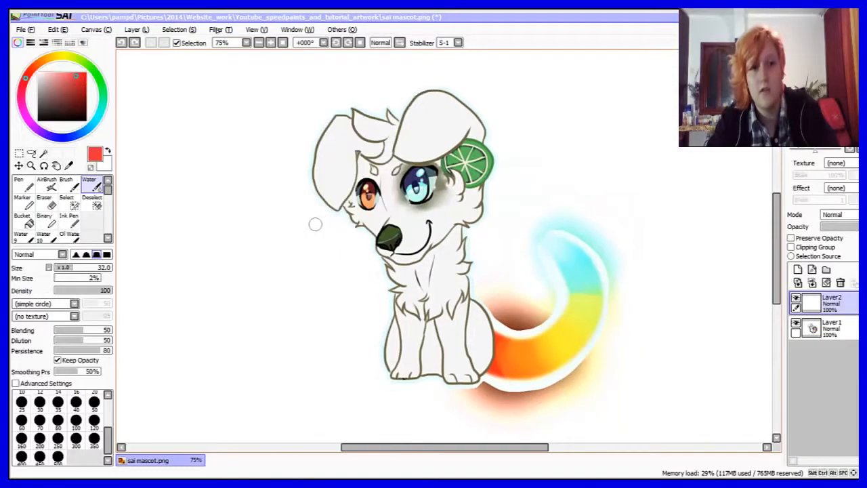
# - Open the keyboard shortcuts preferences, examine the keys and their assigned commands, and close the dialog
pyautogui.click(297, 30)
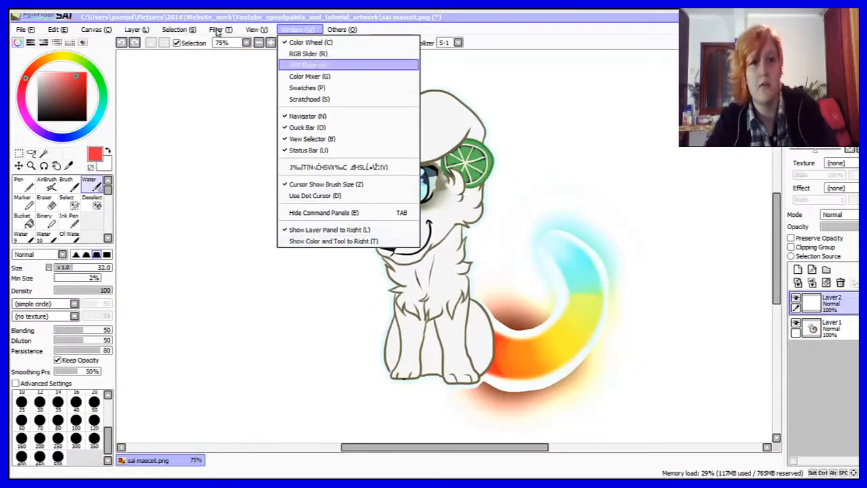
pyautogui.click(217, 32)
pyautogui.hotkey('alt', 'o')
pyautogui.press('Down')
pyautogui.press('Down')
pyautogui.press('Down')
pyautogui.press('Up')
pyautogui.press('Return')
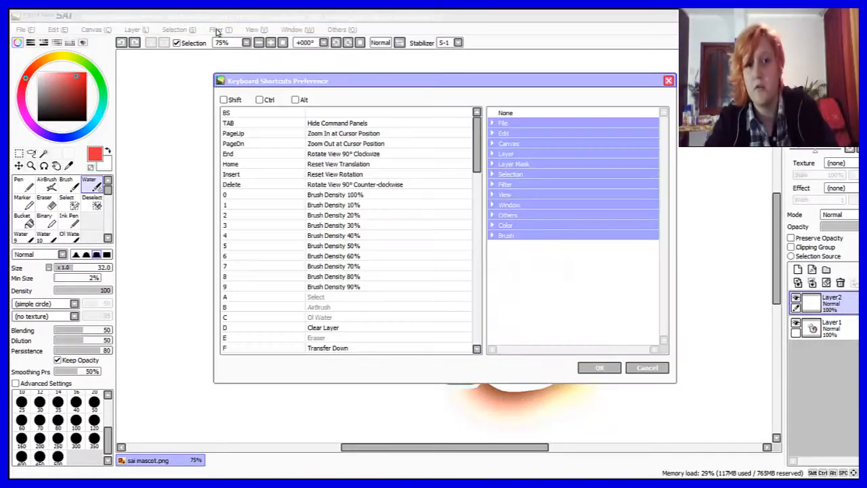
pyautogui.moveTo(477, 152)
pyautogui.mouseDown()
pyautogui.moveTo(477, 323)
pyautogui.moveTo(477, 149)
pyautogui.mouseUp()
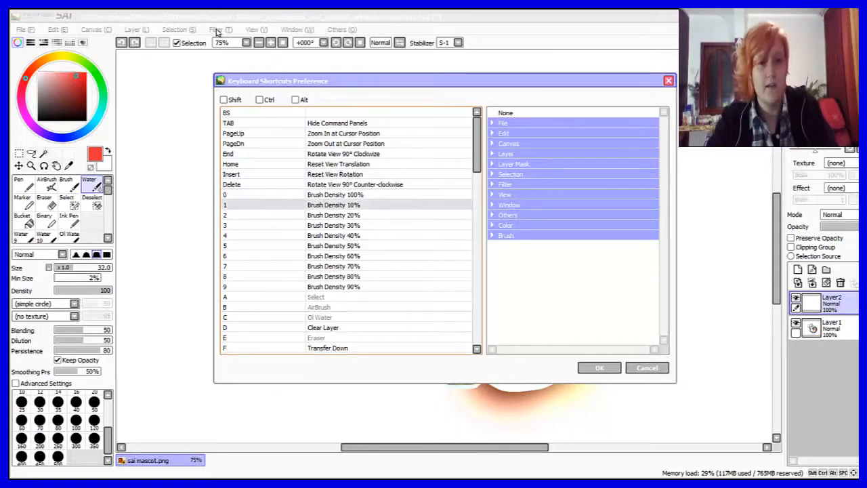
pyautogui.moveTo(477, 143)
pyautogui.mouseDown()
pyautogui.moveTo(477, 158)
pyautogui.moveTo(477, 141)
pyautogui.mouseUp()
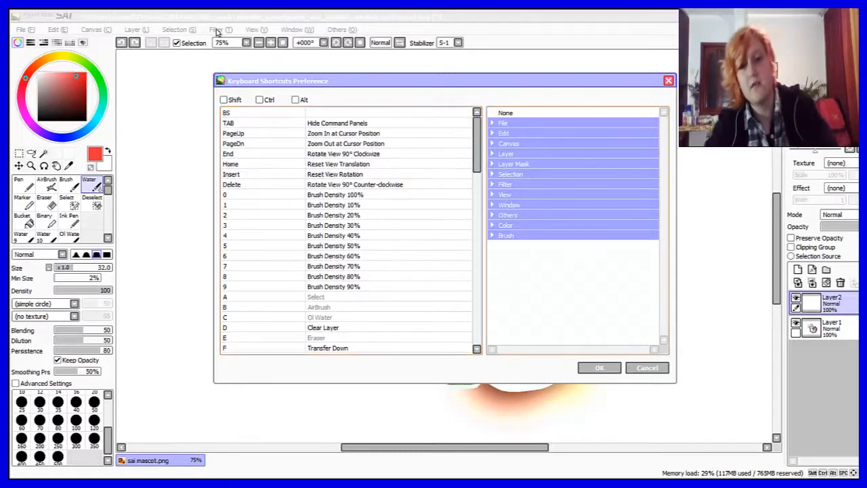
pyautogui.click(600, 368)
pyautogui.click(343, 30)
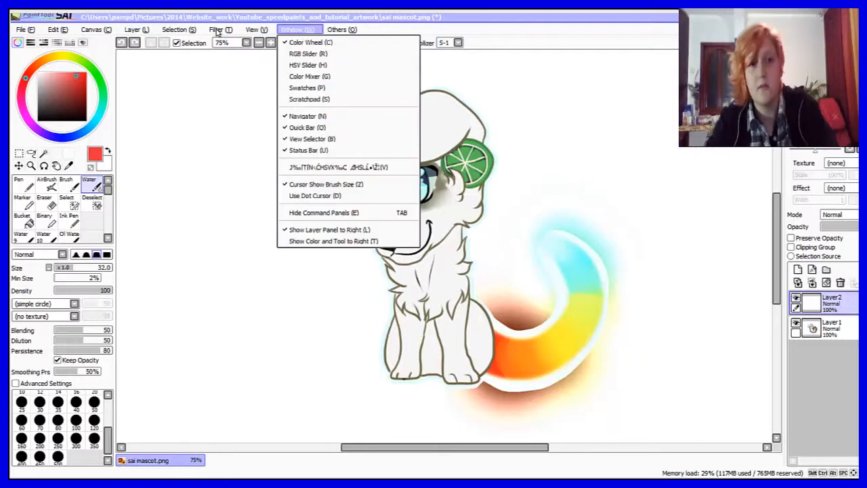
pyautogui.click(297, 30)
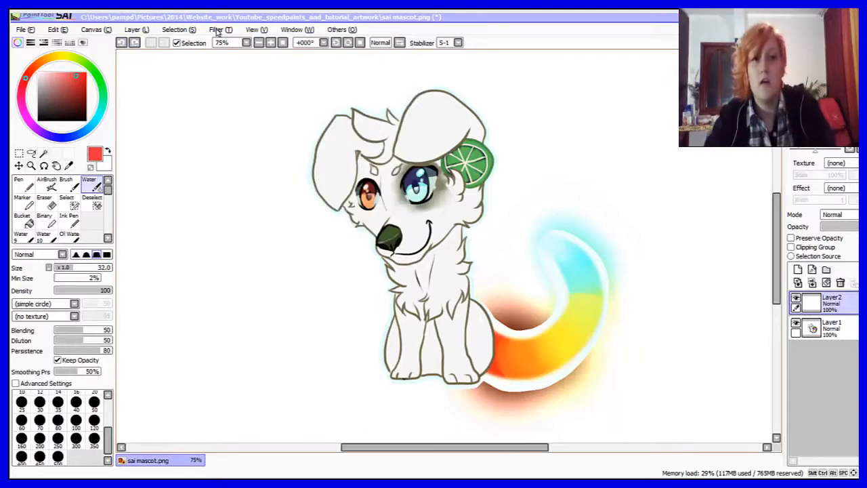
# - Draw a red smiley face on Layer2 in the empty area beside the dog with the AirBrush at size 25
pyautogui.click(48, 184)
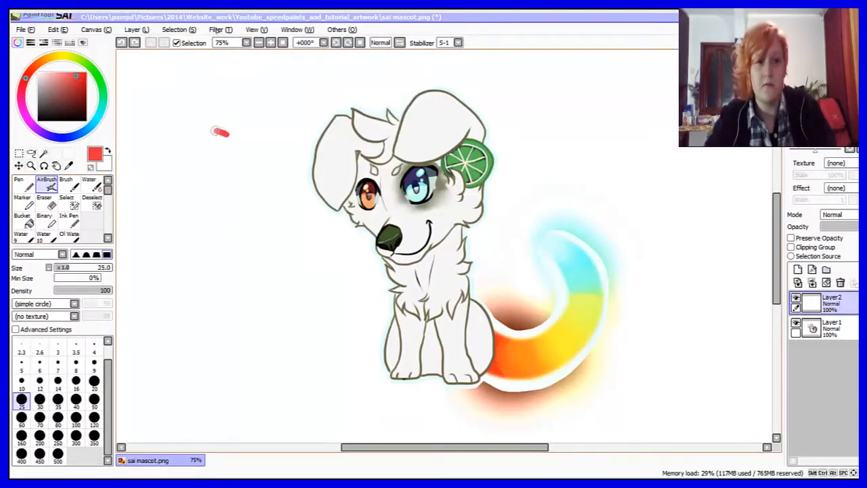
pyautogui.moveTo(222, 132); pyautogui.dragTo(223, 134)
pyautogui.click(217, 162)
pyautogui.moveTo(219, 176); pyautogui.dragTo(204, 194)
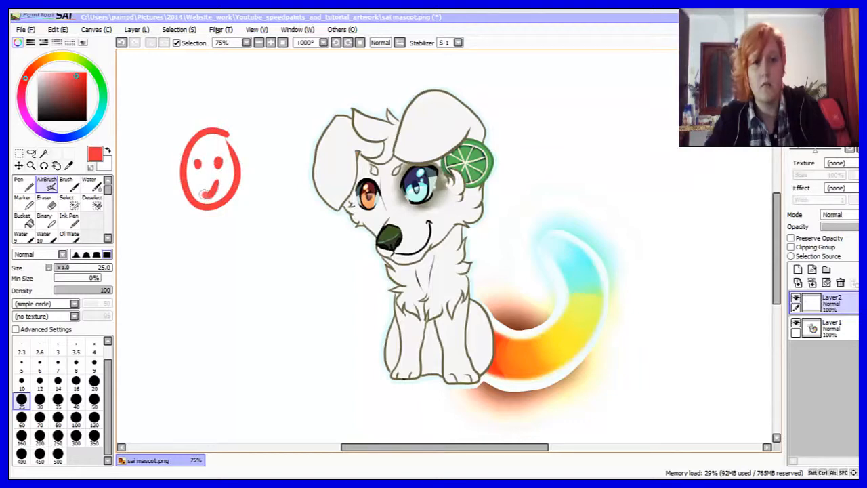
# - Undo the smiley's strokes one after another and redo them all
pyautogui.hotkey('ctrl', 'z')
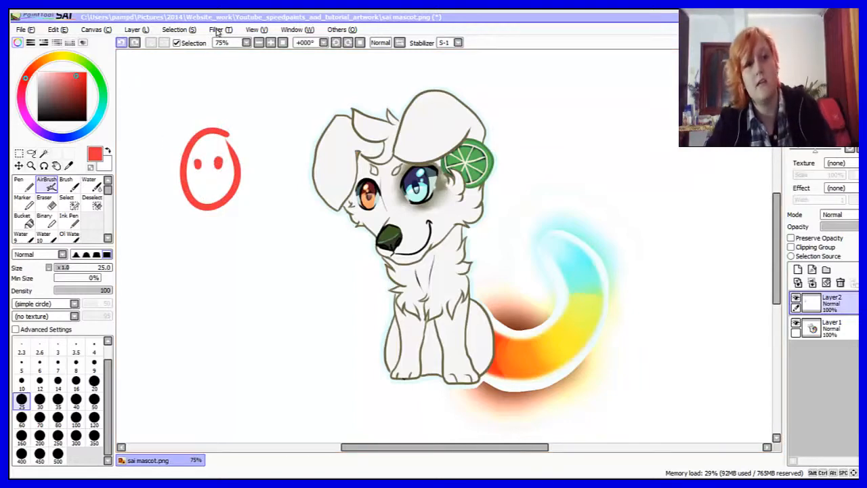
pyautogui.hotkey('ctrl', 'z')
pyautogui.hotkey('ctrl', 'z')
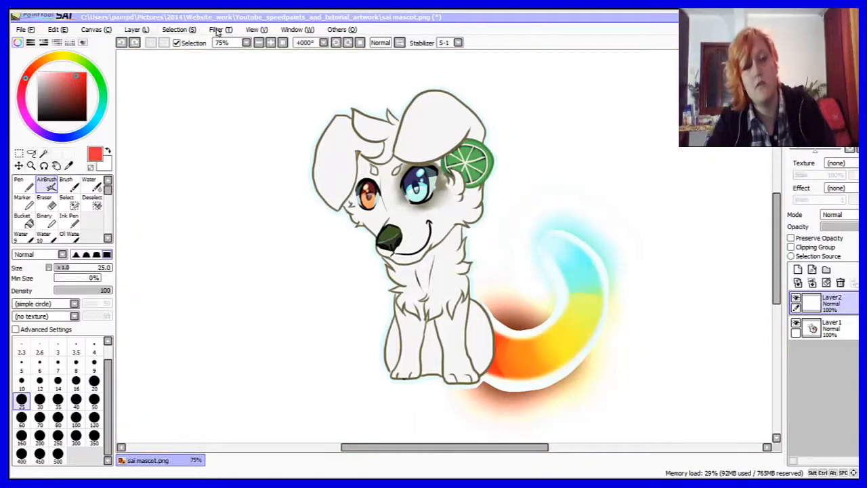
pyautogui.hotkey('ctrl', 'y')
pyautogui.hotkey('ctrl', 'y')
pyautogui.hotkey('ctrl', 'y')
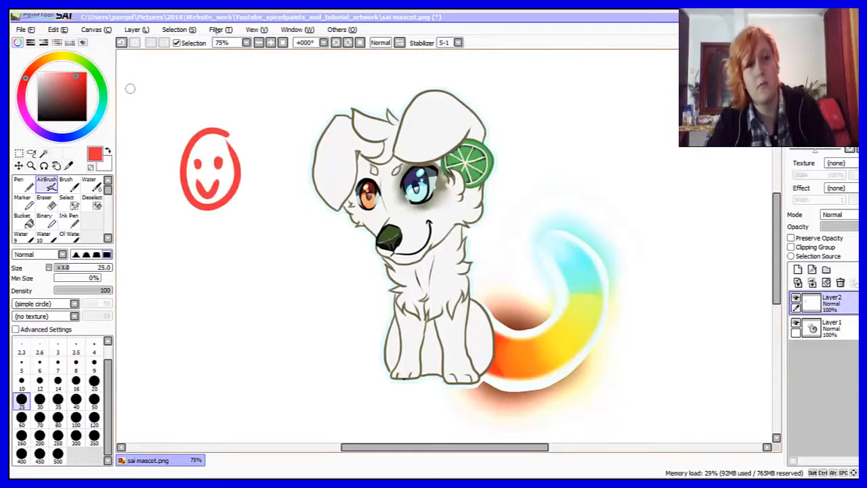
# - Lasso a selection around the smiley and toggle the selection outline's display off and on
pyautogui.click(31, 154)
pyautogui.moveTo(167, 124)
pyautogui.mouseDown()
pyautogui.moveTo(281, 257)
pyautogui.moveTo(167, 125)
pyautogui.mouseUp()
pyautogui.click(177, 43)
pyautogui.click(176, 43)
pyautogui.click(177, 43)
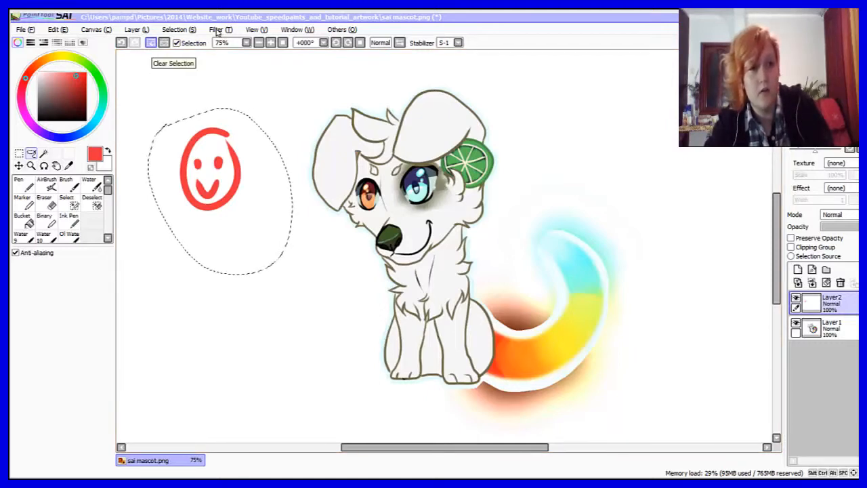
# - Clear the selection around the smiley, bring it back and invert it
pyautogui.hotkey('ctrl', 'd')
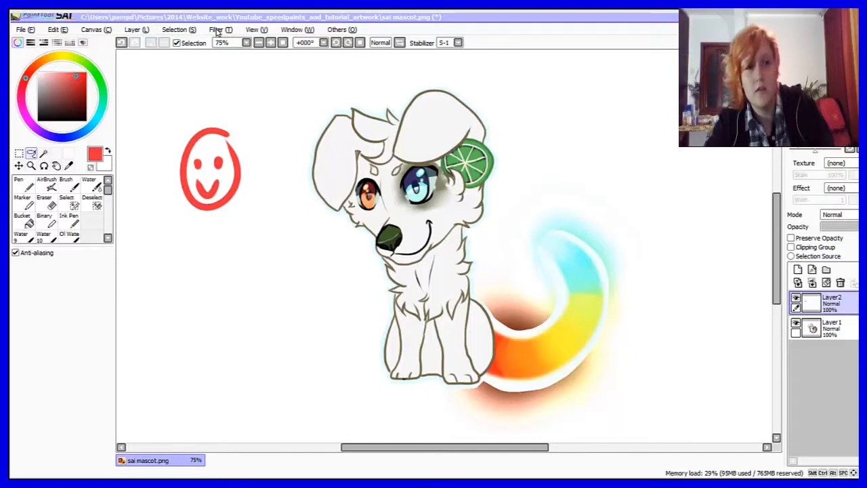
pyautogui.hotkey('ctrl', 'z')
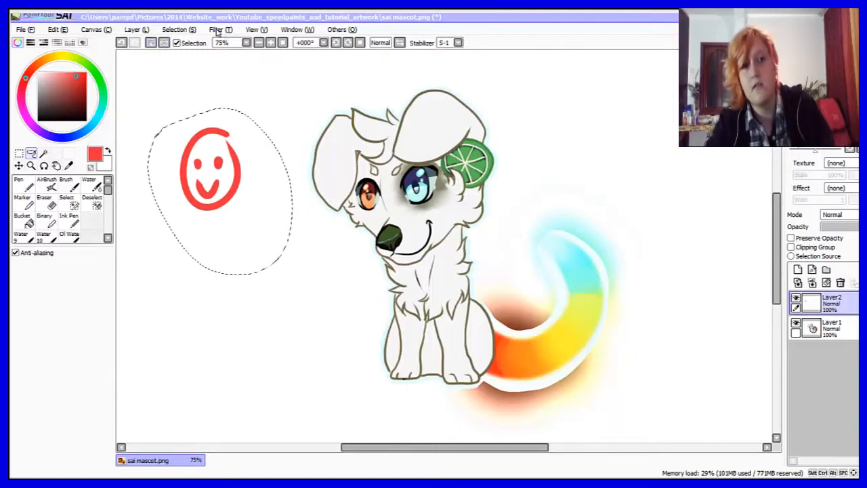
pyautogui.click(182, 30)
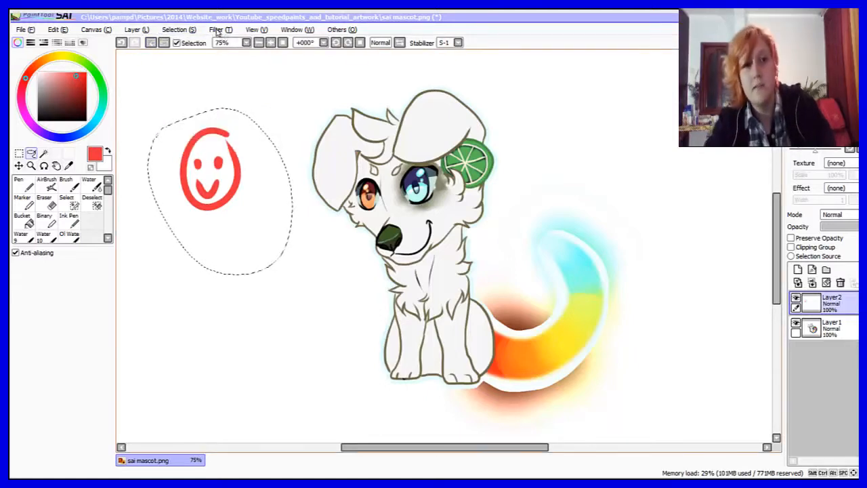
# - Set the view zoom to 500%, reduce it to 12.50%, and zoom back in to 50%
pyautogui.click(246, 43)
pyautogui.click(223, 189)
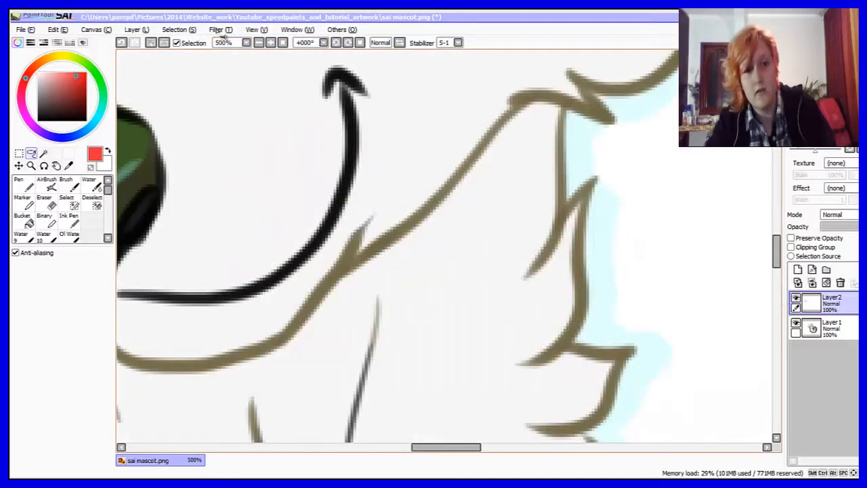
pyautogui.click(225, 43)
pyautogui.click(229, 80)
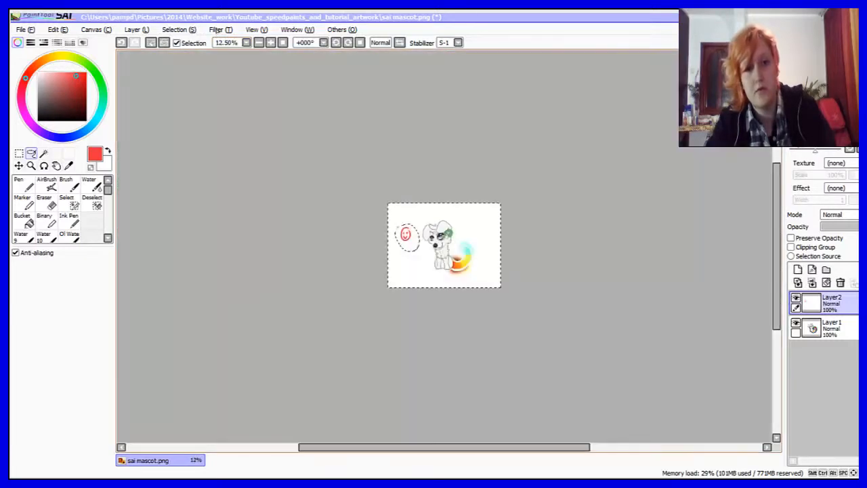
pyautogui.click(270, 43)
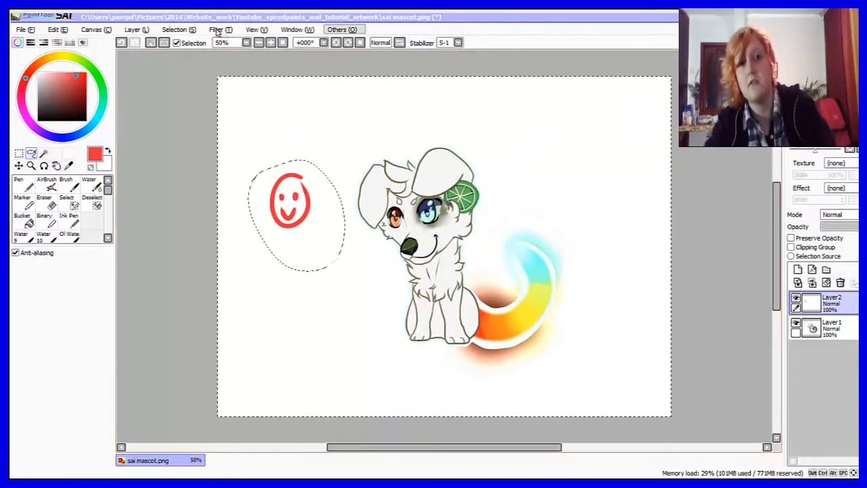
# - Rotate the view to +135°, return it to 0°, and deselect everything
pyautogui.click(306, 42)
pyautogui.click(304, 78)
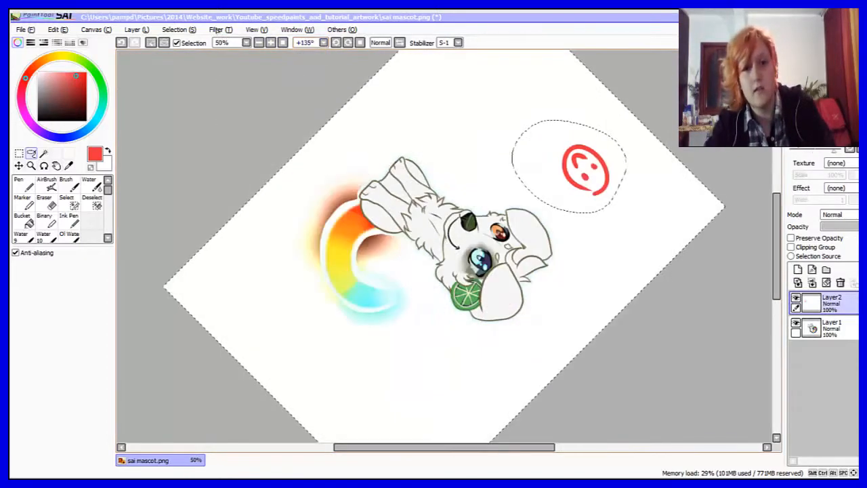
pyautogui.click(306, 42)
pyautogui.click(305, 52)
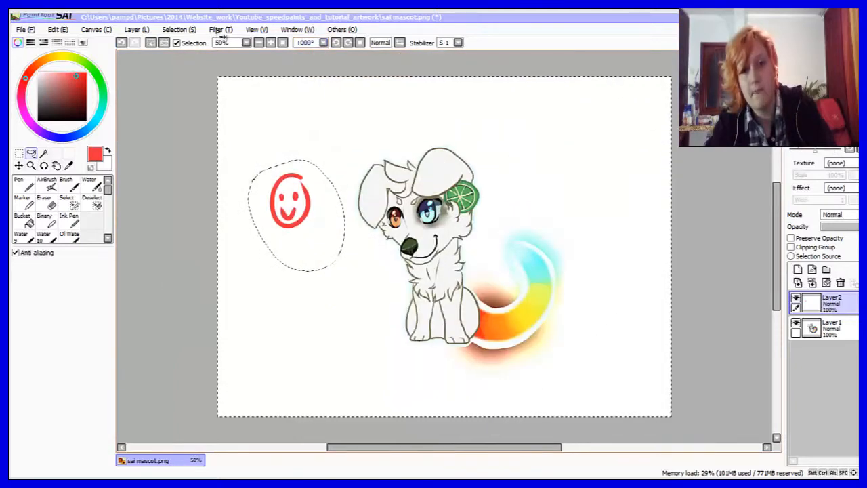
pyautogui.hotkey('ctrl', 'd')
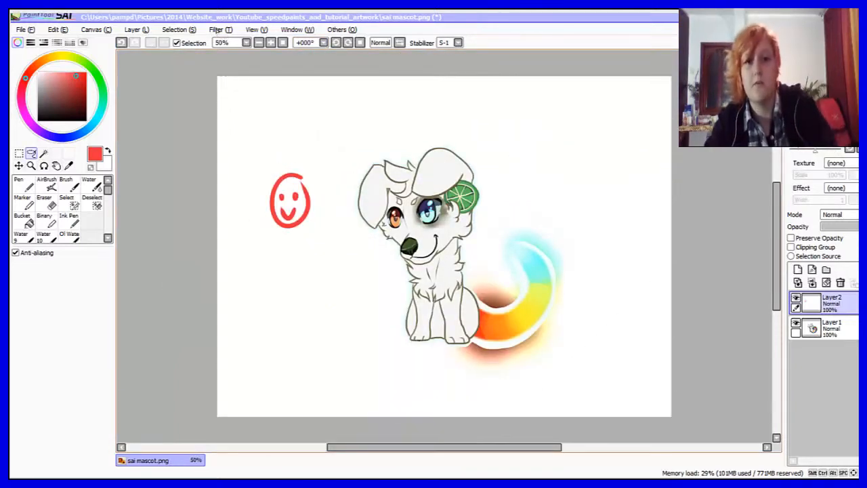
# - Rotate the view counter-clockwise repeatedly, rotate it clockwise, and reset it to upright
pyautogui.press('Delete')
pyautogui.press('Delete')
pyautogui.press('Delete')
pyautogui.press('Delete')
pyautogui.press('Delete')
pyautogui.press('Delete')
pyautogui.press('End')
pyautogui.press('Home')
# - Flip the view horizontally and switch it back to normal
pyautogui.press('Insert')
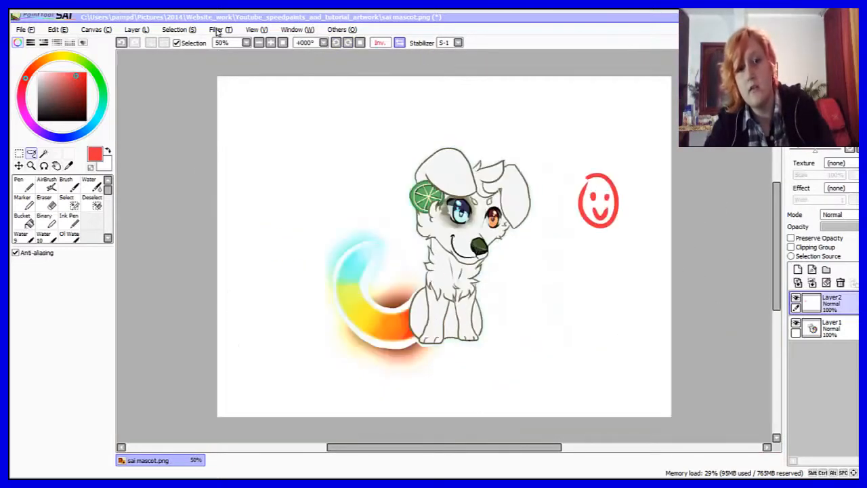
pyautogui.press('Insert')
pyautogui.press('Insert')
pyautogui.press('Insert')
pyautogui.press('Insert')
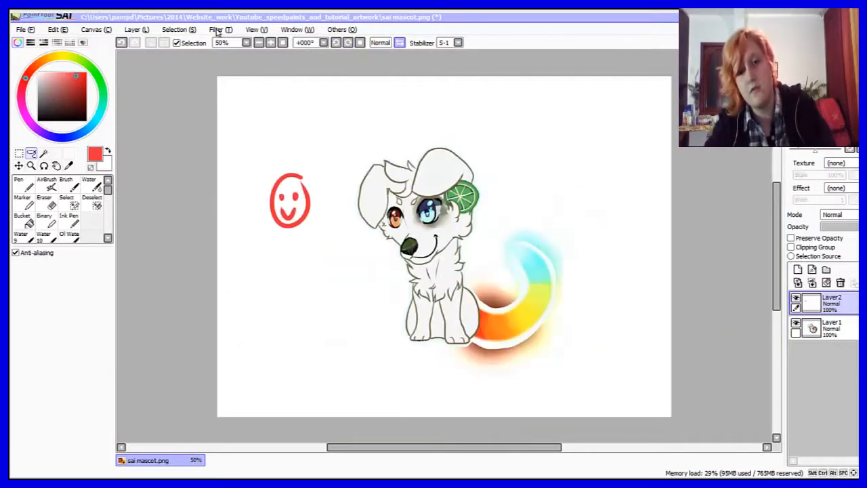
# - Zoom the view to 100% and repeatedly flip it horizontally, returning it to the normal orientation
pyautogui.press('Insert')
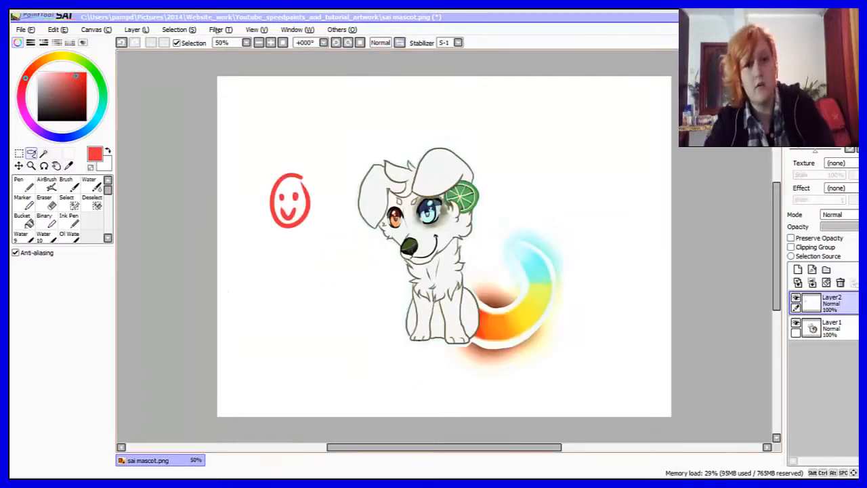
pyautogui.hotkey('ctrl', '+')
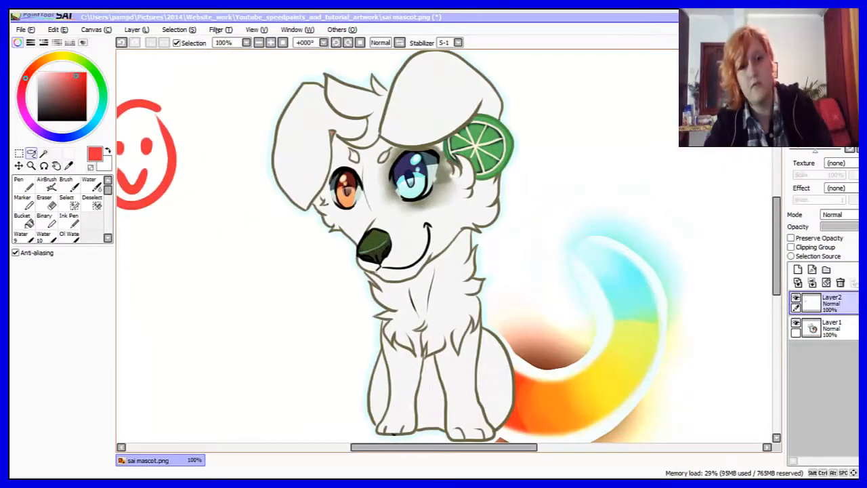
pyautogui.press('Insert')
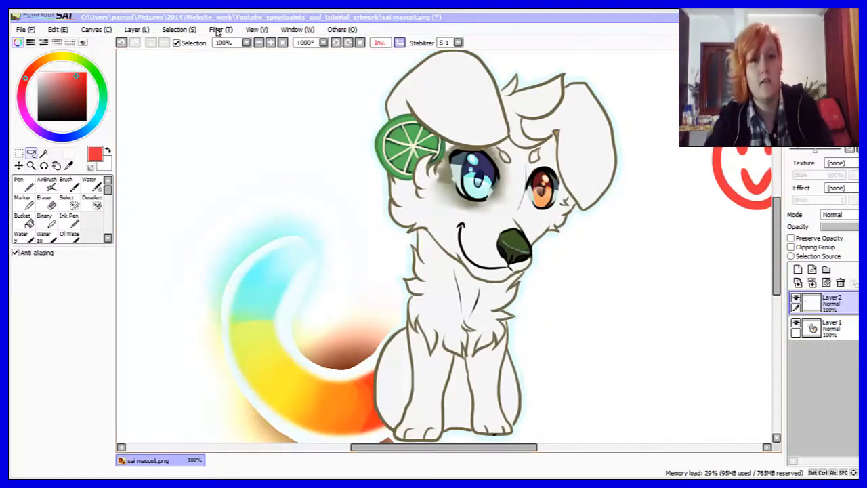
pyautogui.press('Insert')
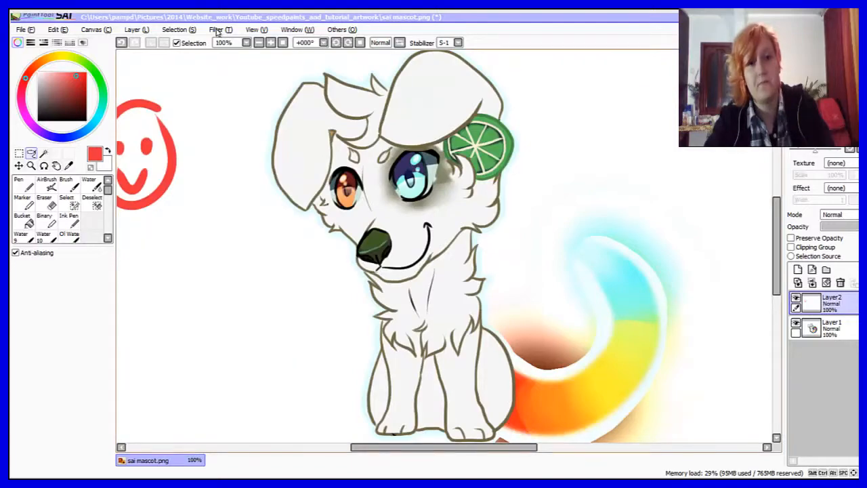
pyautogui.press('Insert')
pyautogui.press('Insert')
pyautogui.press('Insert')
pyautogui.press('Insert')
pyautogui.press('Insert')
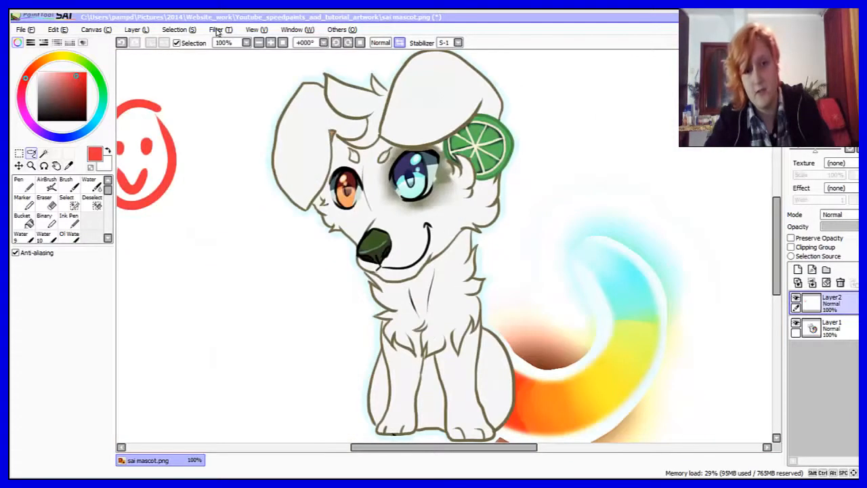
pyautogui.press('Insert')
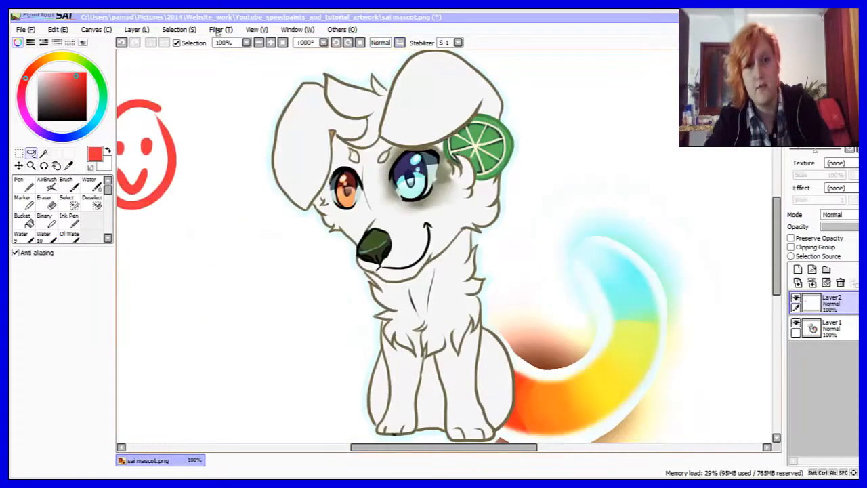
pyautogui.press('Insert')
pyautogui.press('Insert')
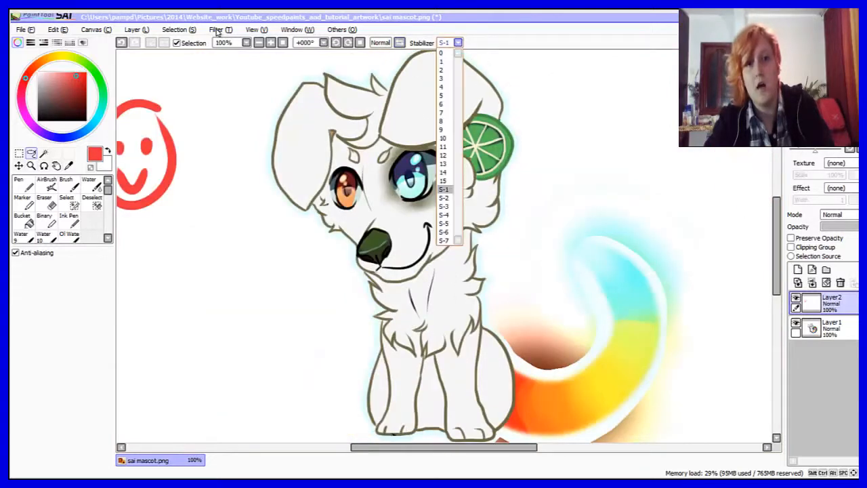
# - Set the stabilizer to 0 and paint four long horizontal black AirBrush strokes at size 25 from the right toward the dog's head
pyautogui.press('Down')
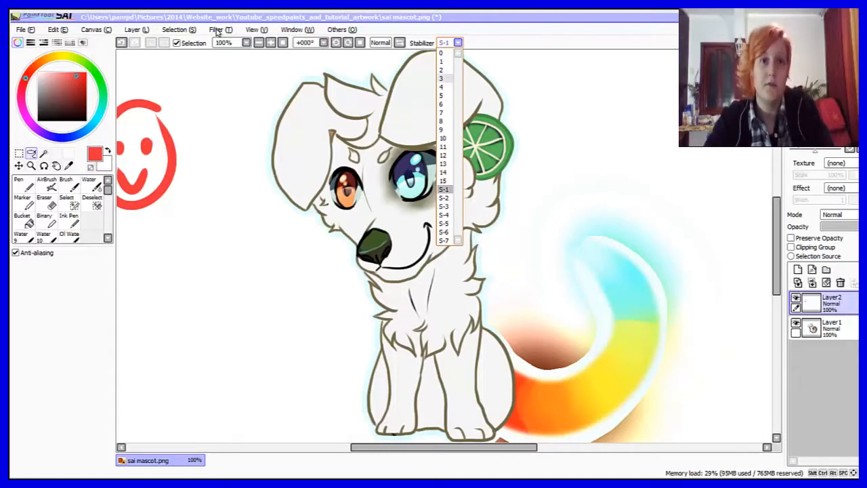
pyautogui.click(441, 53)
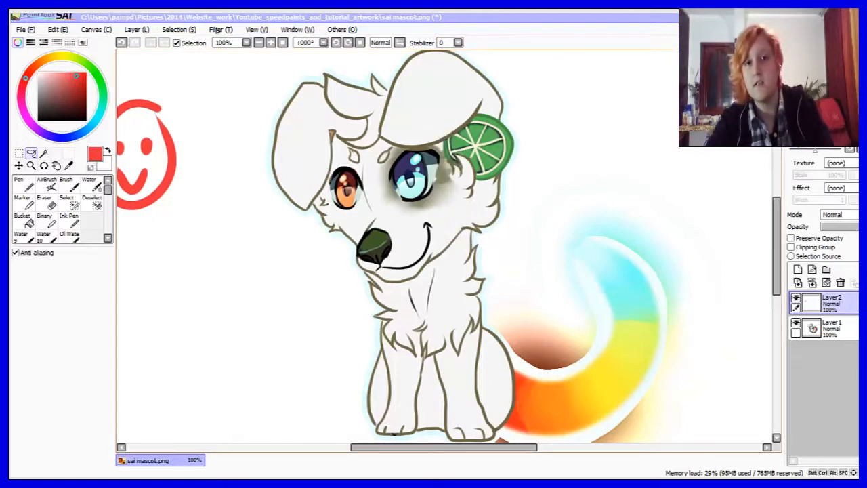
pyautogui.click(47, 183)
pyautogui.moveTo(45, 103); pyautogui.dragTo(38, 120)
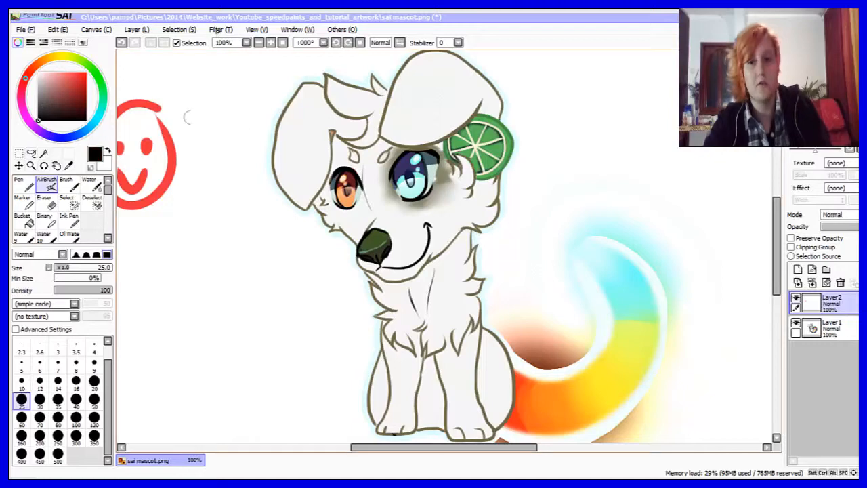
pyautogui.moveTo(698, 96); pyautogui.dragTo(495, 92)
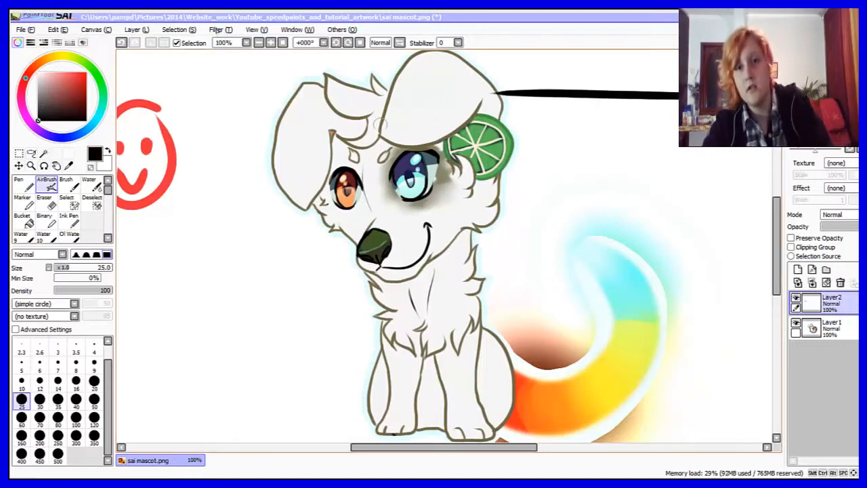
pyautogui.moveTo(697, 119); pyautogui.dragTo(508, 120)
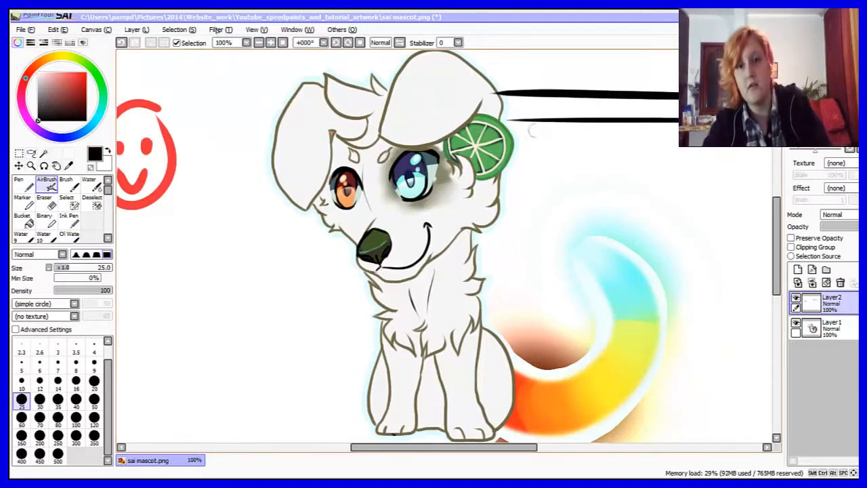
pyautogui.moveTo(698, 136); pyautogui.dragTo(508, 136)
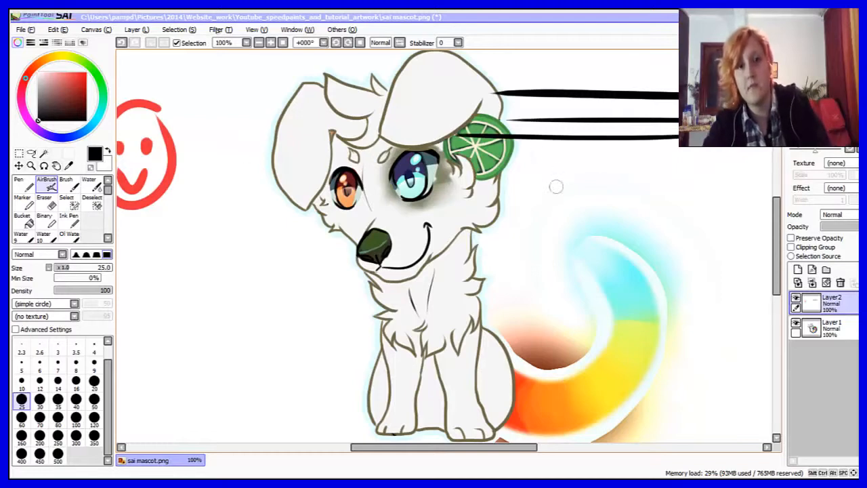
pyautogui.moveTo(613, 157); pyautogui.dragTo(425, 160)
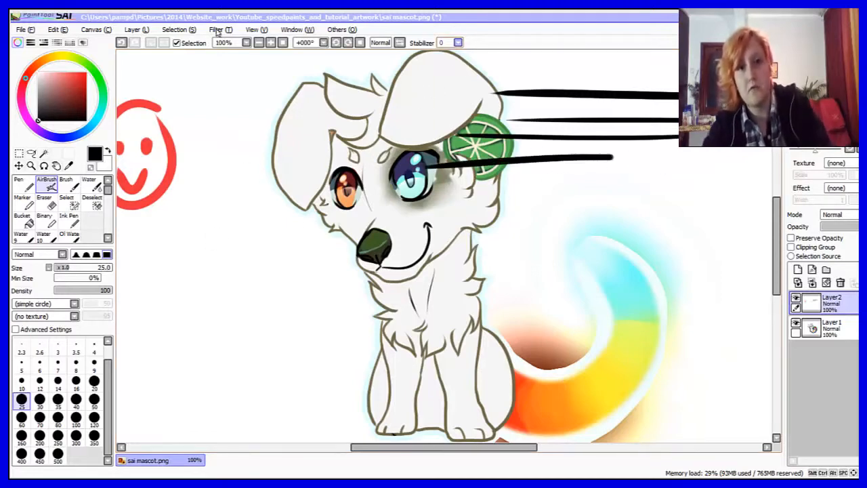
# - Set the stabilizer to 12 and paint three long, slightly slanted strokes across the dog's cheek and the area above the tail
pyautogui.click(458, 42)
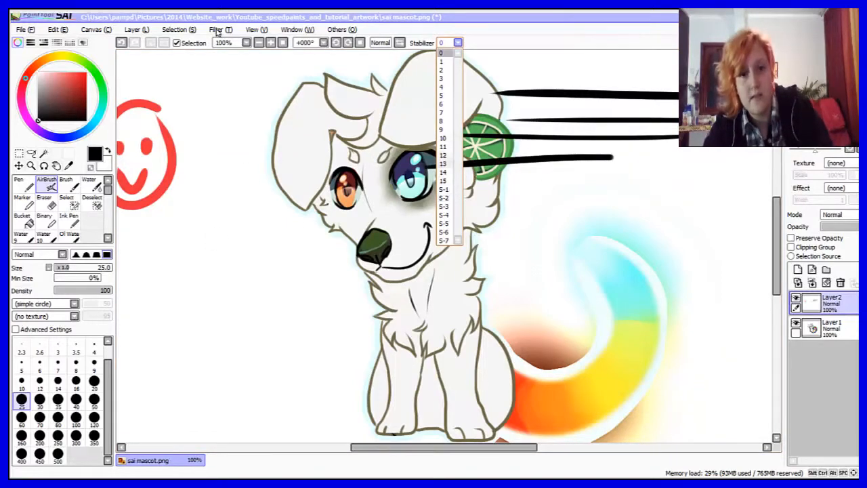
pyautogui.click(443, 155)
pyautogui.moveTo(715, 201); pyautogui.dragTo(450, 189)
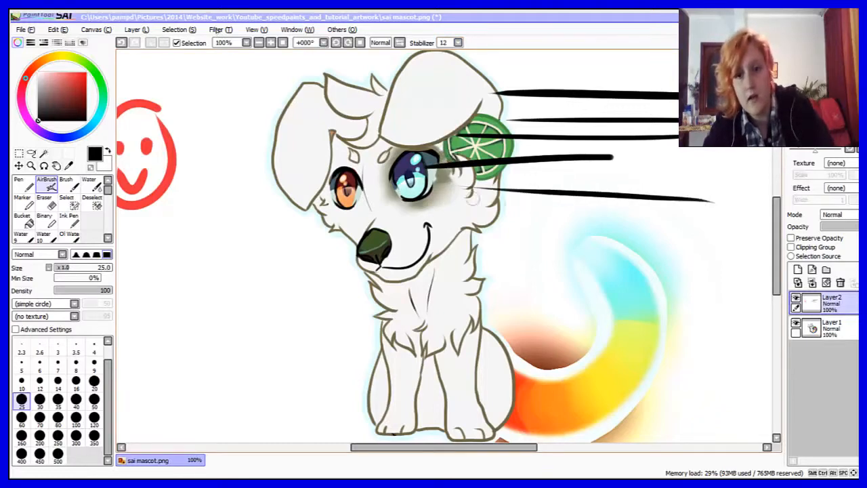
pyautogui.moveTo(697, 217); pyautogui.dragTo(454, 205)
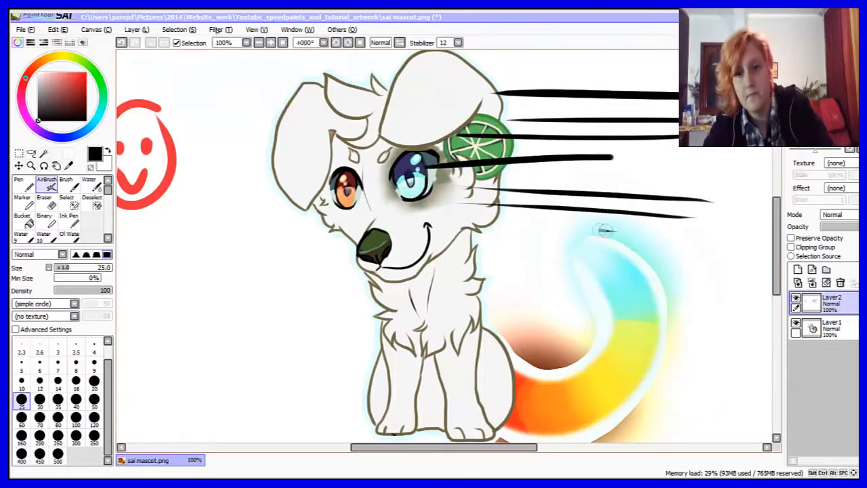
pyautogui.moveTo(618, 231); pyautogui.dragTo(342, 216)
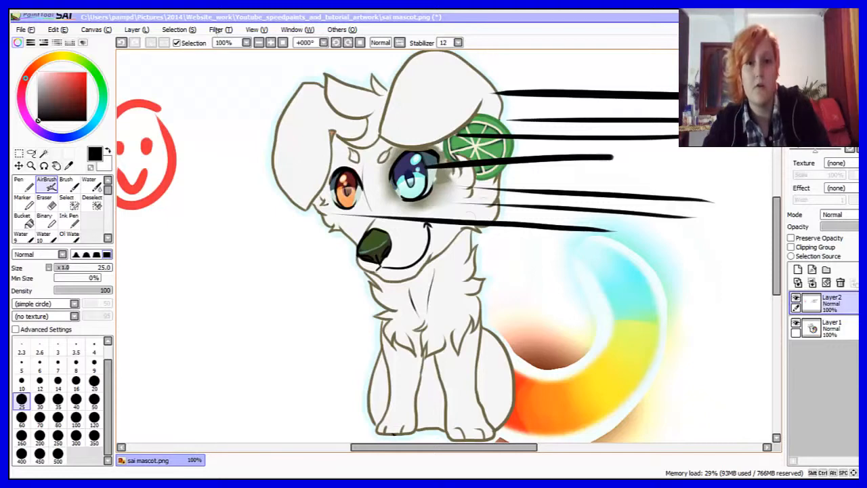
# - Set the stabilizer to S-7 and paint three long strokes across the dog's chest plus small curved strokes beside its cheek
pyautogui.click(459, 43)
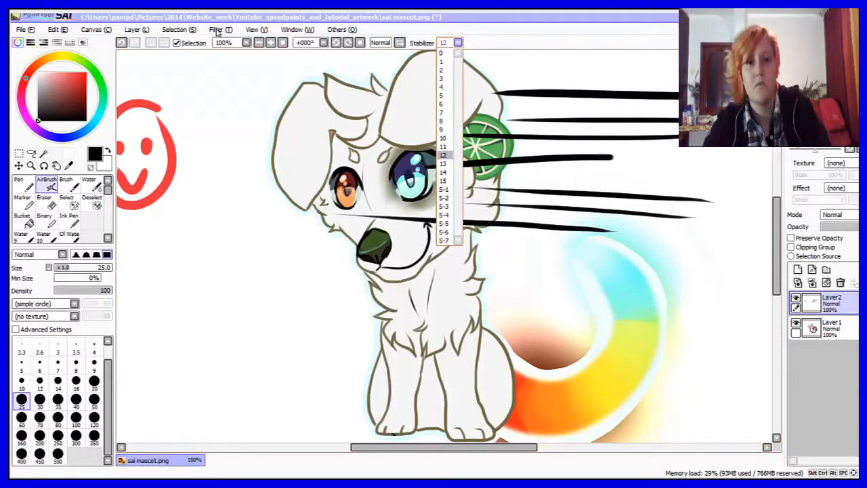
pyautogui.click(444, 241)
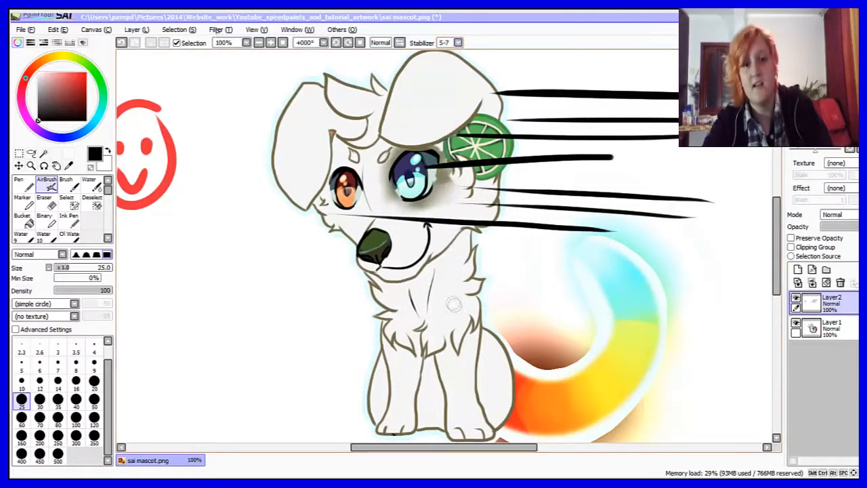
pyautogui.moveTo(708, 278); pyautogui.dragTo(281, 283)
pyautogui.moveTo(723, 312); pyautogui.dragTo(325, 335)
pyautogui.moveTo(486, 299); pyautogui.dragTo(191, 310)
pyautogui.moveTo(278, 225)
pyautogui.mouseDown()
pyautogui.moveTo(272, 216)
pyautogui.moveTo(281, 203)
pyautogui.moveTo(262, 221)
pyautogui.moveTo(282, 234)
pyautogui.mouseUp()
# - Set the stabilizer to S-1 and paint short curved strokes between the red smiley and the dog's ear
pyautogui.click(458, 42)
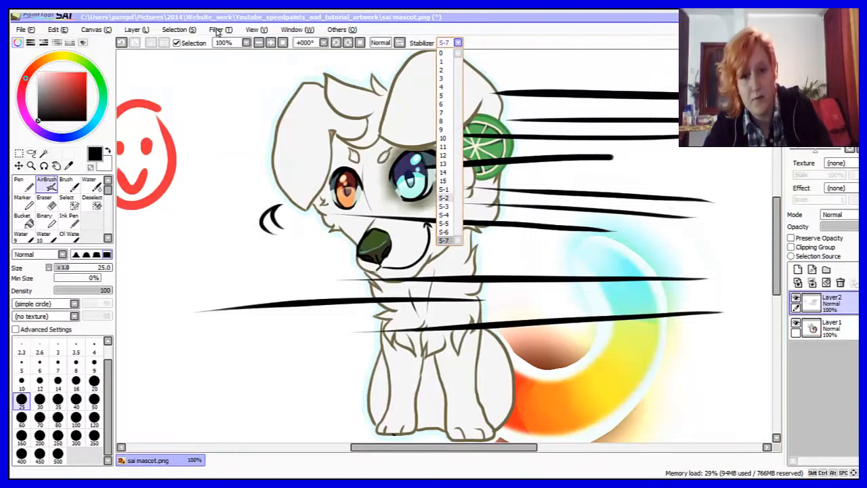
pyautogui.click(444, 189)
pyautogui.moveTo(234, 155)
pyautogui.mouseDown()
pyautogui.moveTo(236, 122)
pyautogui.moveTo(210, 163)
pyautogui.mouseUp()
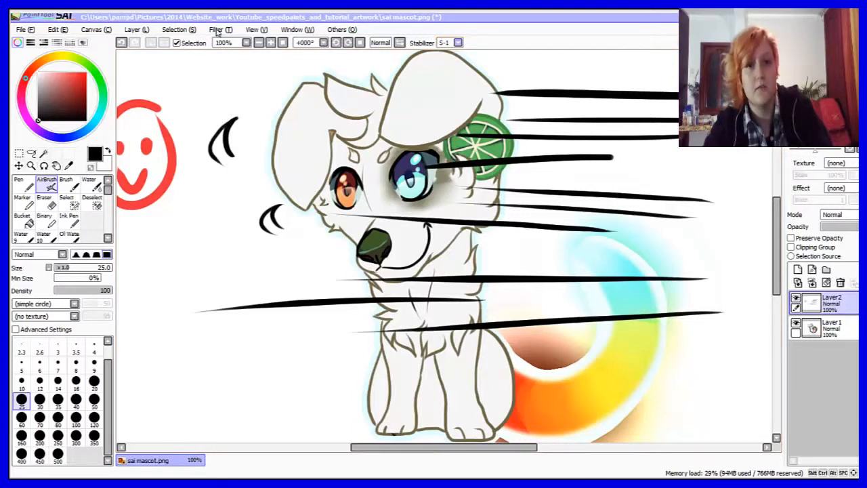
# - Set the stabilizer to 12 and paint short curved, fur-like strokes beside and over the dog's ear nearest the smiley
pyautogui.click(458, 42)
pyautogui.click(445, 155)
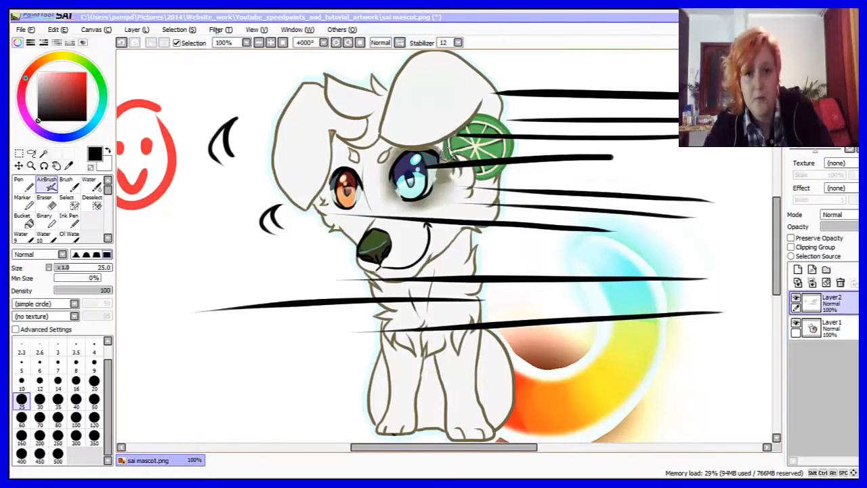
pyautogui.moveTo(227, 201)
pyautogui.mouseDown()
pyautogui.moveTo(218, 165)
pyautogui.moveTo(200, 202)
pyautogui.moveTo(226, 208)
pyautogui.mouseUp()
pyautogui.moveTo(282, 145)
pyautogui.mouseDown()
pyautogui.moveTo(285, 93)
pyautogui.moveTo(271, 157)
pyautogui.moveTo(288, 160)
pyautogui.moveTo(242, 137)
pyautogui.moveTo(247, 158)
pyautogui.moveTo(279, 180)
pyautogui.moveTo(283, 173)
pyautogui.moveTo(262, 174)
pyautogui.moveTo(258, 186)
pyautogui.moveTo(293, 172)
pyautogui.mouseUp()
pyautogui.moveTo(287, 137)
pyautogui.mouseDown()
pyautogui.moveTo(287, 107)
pyautogui.moveTo(301, 140)
pyautogui.moveTo(297, 112)
pyautogui.moveTo(305, 137)
pyautogui.mouseUp()
# - Set the stabilizer to 7 and undo the trial strokes made over the dog's head
pyautogui.click(458, 42)
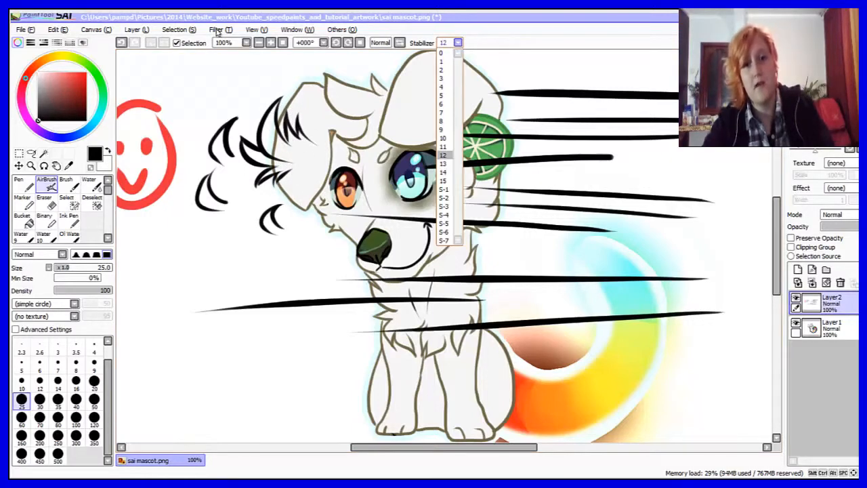
pyautogui.click(443, 113)
pyautogui.moveTo(410, 101)
pyautogui.mouseDown()
pyautogui.moveTo(353, 87)
pyautogui.moveTo(342, 125)
pyautogui.moveTo(362, 102)
pyautogui.moveTo(306, 101)
pyautogui.mouseUp()
pyautogui.click(122, 42)
pyautogui.click(122, 42)
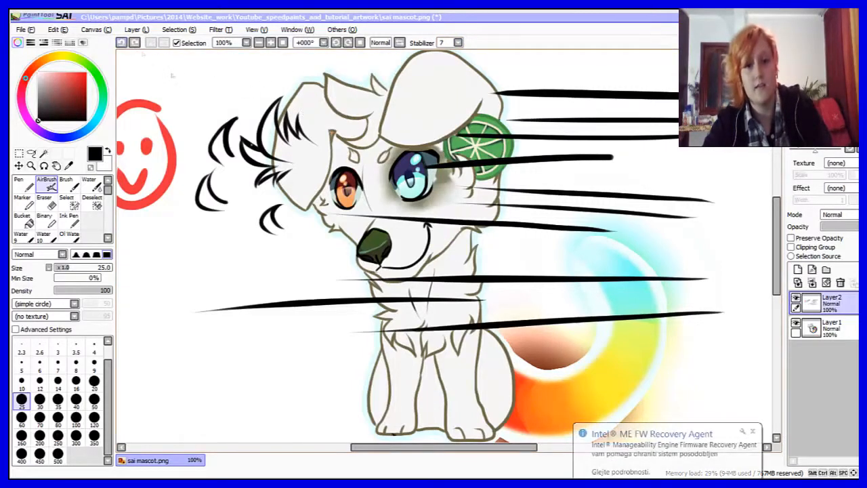
# - Dismiss the system notification and paint curls on the dog's hair plus a zigzag mark beside the red smiley
pyautogui.click(752, 431)
pyautogui.moveTo(392, 120); pyautogui.dragTo(366, 162)
pyautogui.moveTo(377, 101)
pyautogui.mouseDown()
pyautogui.moveTo(380, 116)
pyautogui.moveTo(363, 121)
pyautogui.mouseUp()
pyautogui.moveTo(350, 82); pyautogui.dragTo(337, 107)
pyautogui.moveTo(169, 101)
pyautogui.mouseDown()
pyautogui.moveTo(232, 82)
pyautogui.moveTo(193, 122)
pyautogui.mouseUp()
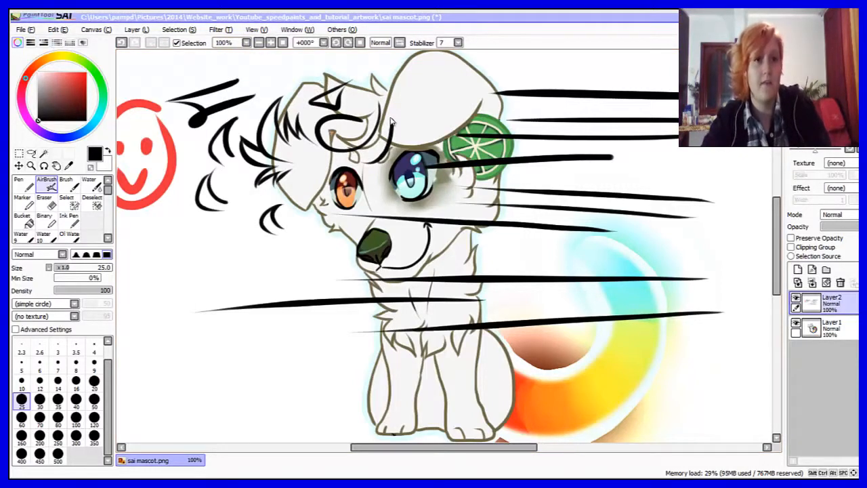
# - Review the window display options, then hide the color wheel and show it again
pyautogui.click(298, 30)
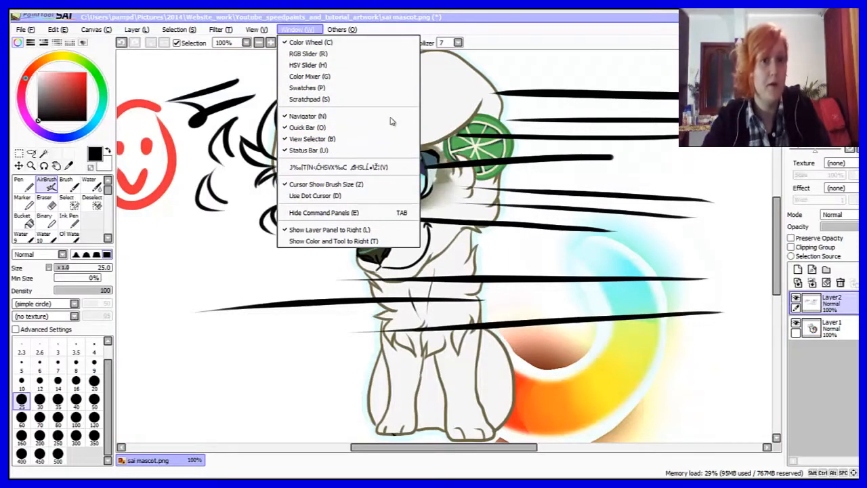
pyautogui.click(299, 30)
pyautogui.click(17, 43)
pyautogui.click(18, 42)
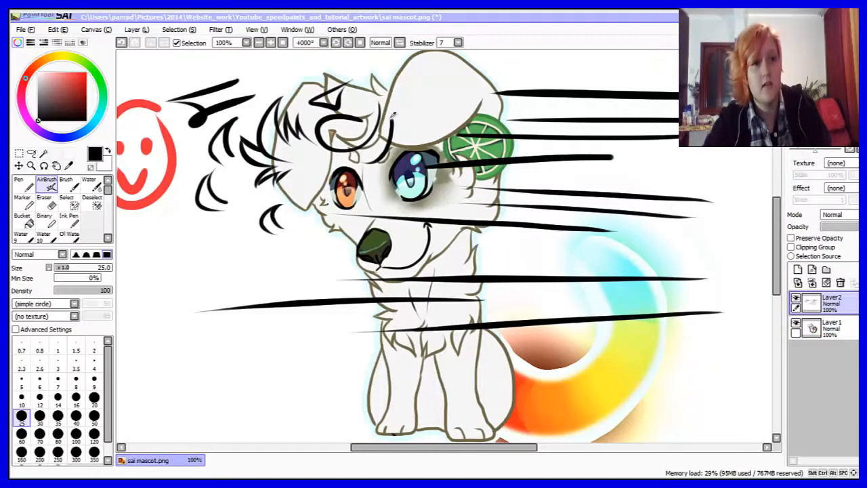
# - Show the RGB sliders, HSV sliders, color mixer, swatches and scratchpad one at a time, and restore the color wheel
pyautogui.click(18, 42)
pyautogui.click(31, 42)
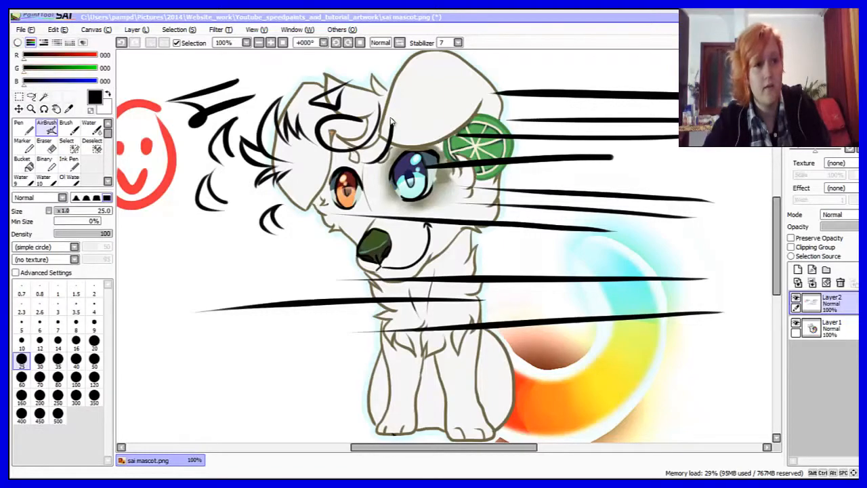
pyautogui.click(30, 43)
pyautogui.click(44, 43)
pyautogui.click(44, 43)
pyautogui.click(56, 43)
pyautogui.click(56, 42)
pyautogui.click(69, 42)
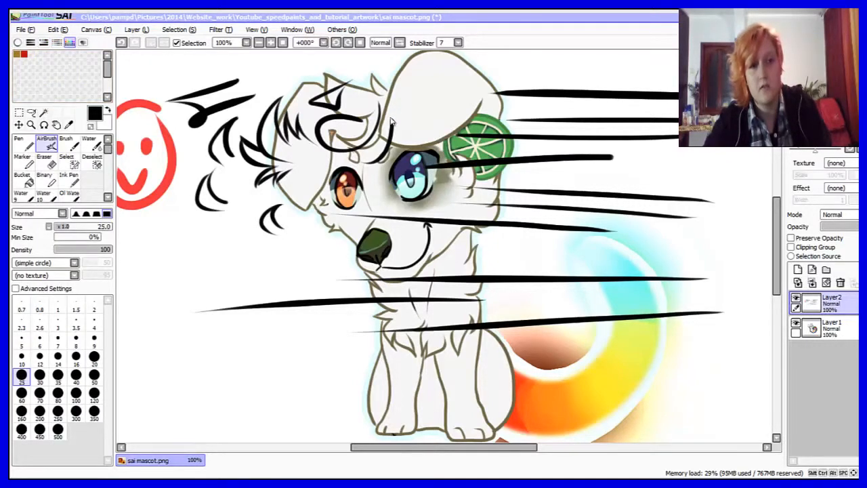
pyautogui.click(69, 43)
pyautogui.click(82, 42)
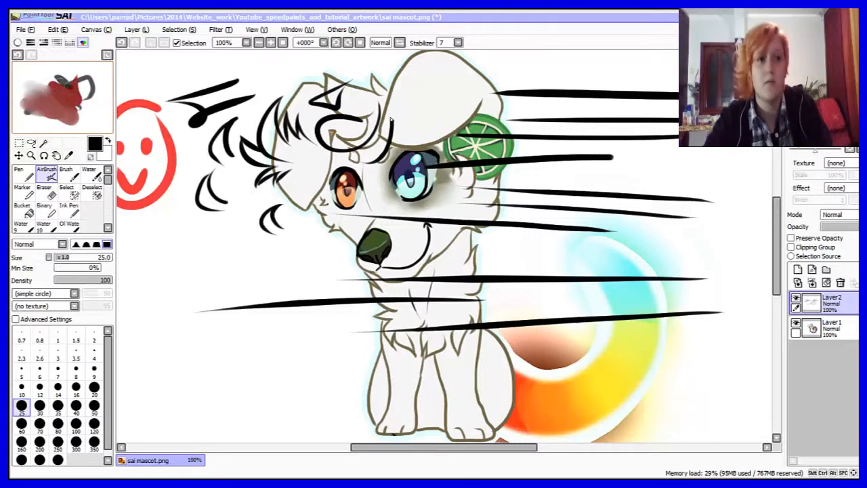
pyautogui.click(82, 43)
pyautogui.click(17, 43)
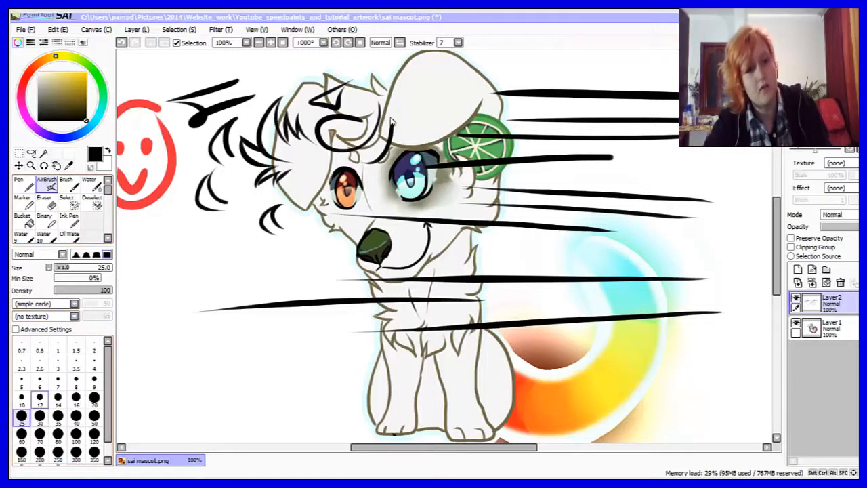
# - Show the RGB and HSV sliders together with the color wheel, hide both again, and zoom out to 75%
pyautogui.click(31, 42)
pyautogui.click(43, 42)
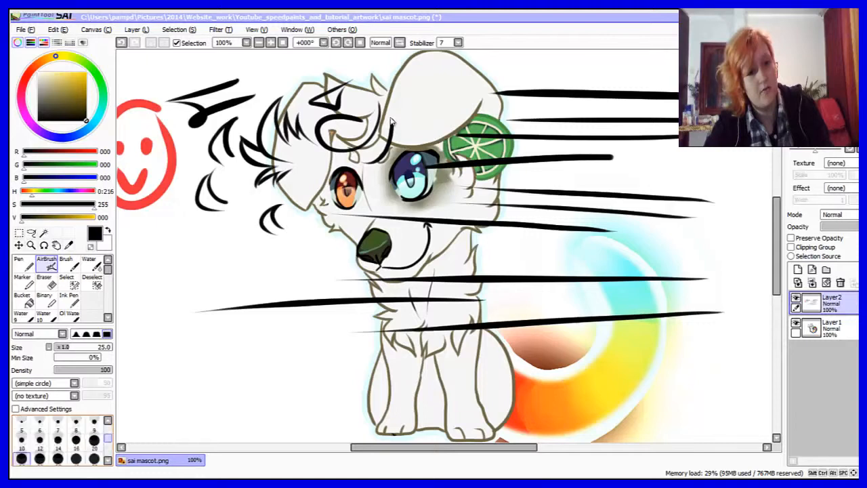
pyautogui.click(43, 42)
pyautogui.click(31, 42)
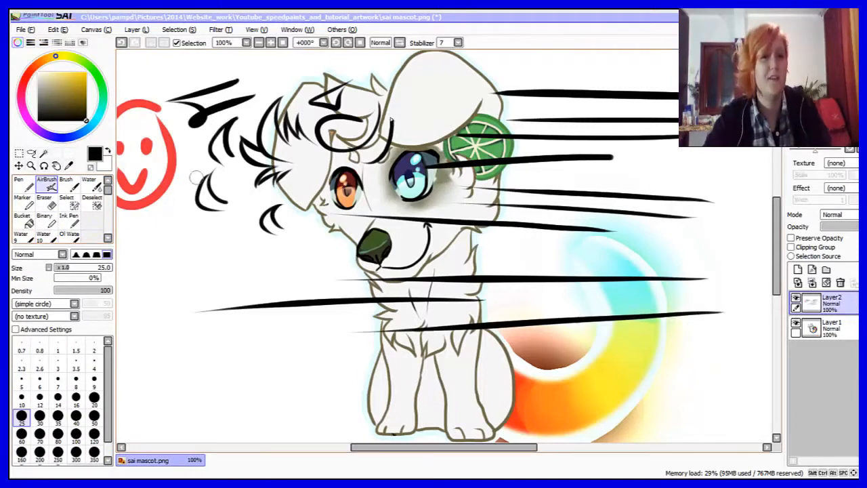
pyautogui.click(259, 43)
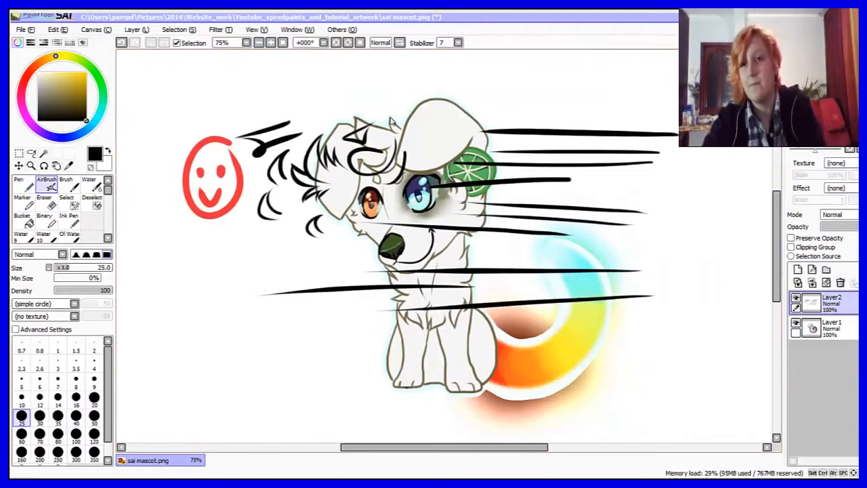
# - Try rotating and zooming the canvas view, bring it back nearly upright at 100%, and review the layer texture options
pyautogui.moveTo(815, 140)
pyautogui.mouseDown()
pyautogui.moveTo(840, 150)
pyautogui.moveTo(811, 150)
pyautogui.mouseUp()
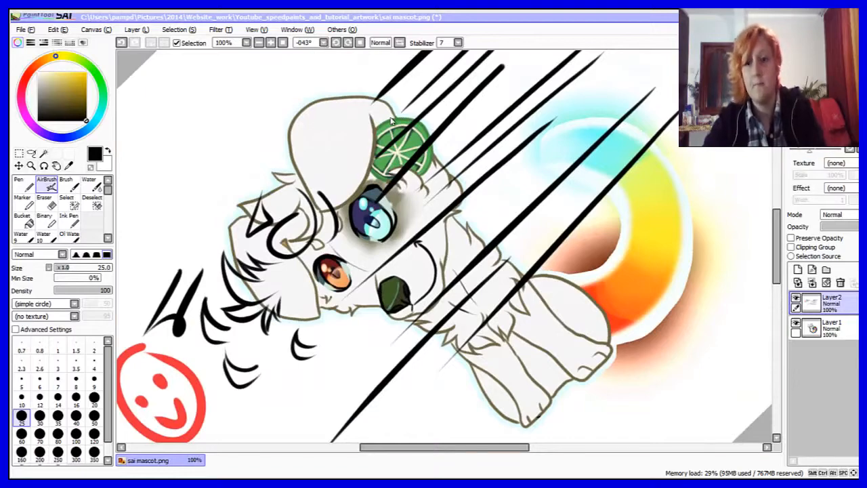
pyautogui.moveTo(810, 149); pyautogui.dragTo(817, 150)
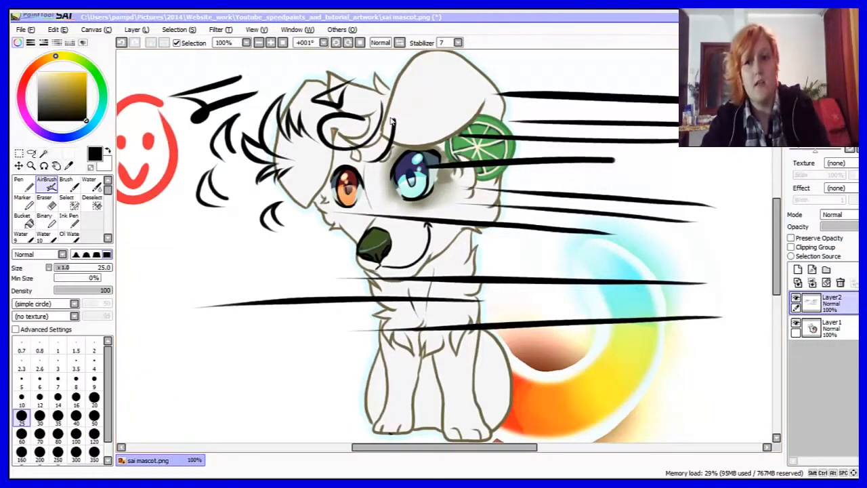
pyautogui.click(837, 162)
pyautogui.click(838, 163)
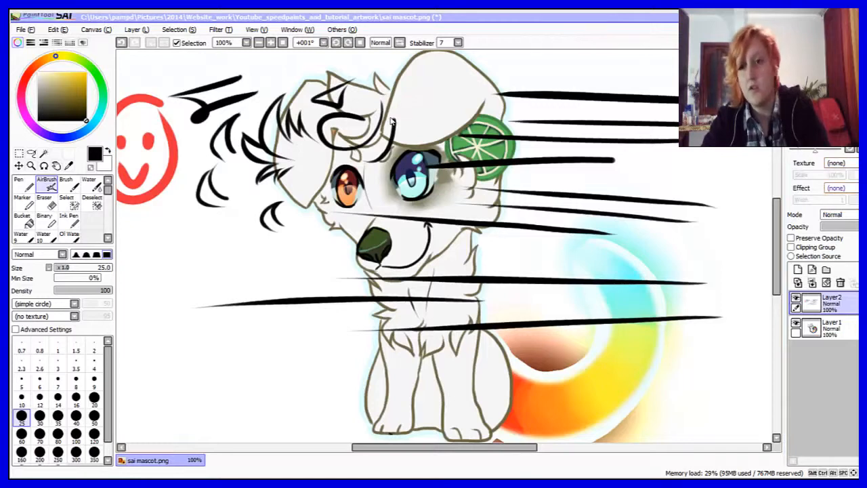
# - Switch Layer2's blending mode to Multiply and return it to Normal
pyautogui.click(838, 214)
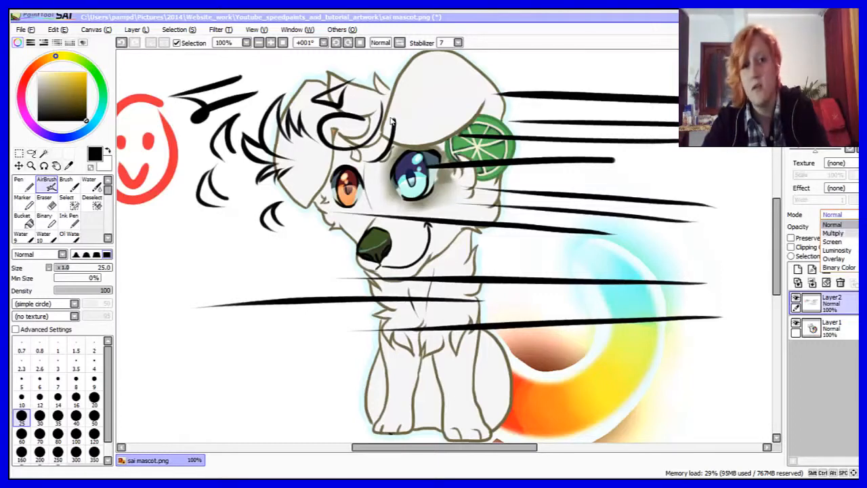
pyautogui.click(833, 233)
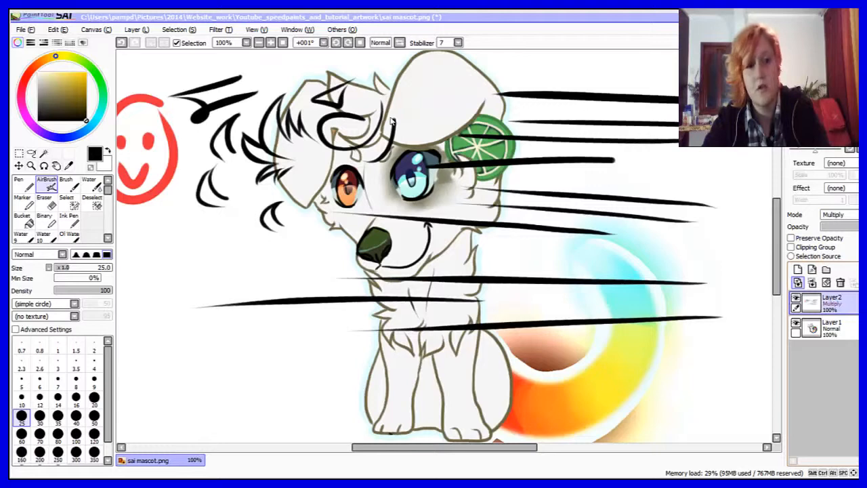
pyautogui.click(839, 214)
pyautogui.click(832, 224)
# - Create a new layer and paint a solid red oval below the red smiley
pyautogui.click(798, 269)
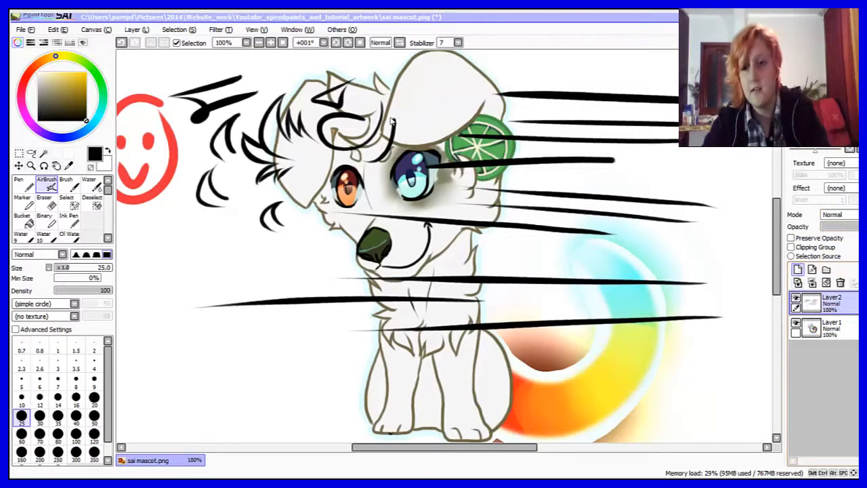
pyautogui.click(28, 74)
pyautogui.moveTo(80, 84); pyautogui.dragTo(86, 83)
pyautogui.moveTo(165, 270)
pyautogui.mouseDown()
pyautogui.moveTo(176, 288)
pyautogui.moveTo(170, 276)
pyautogui.moveTo(162, 283)
pyautogui.mouseUp()
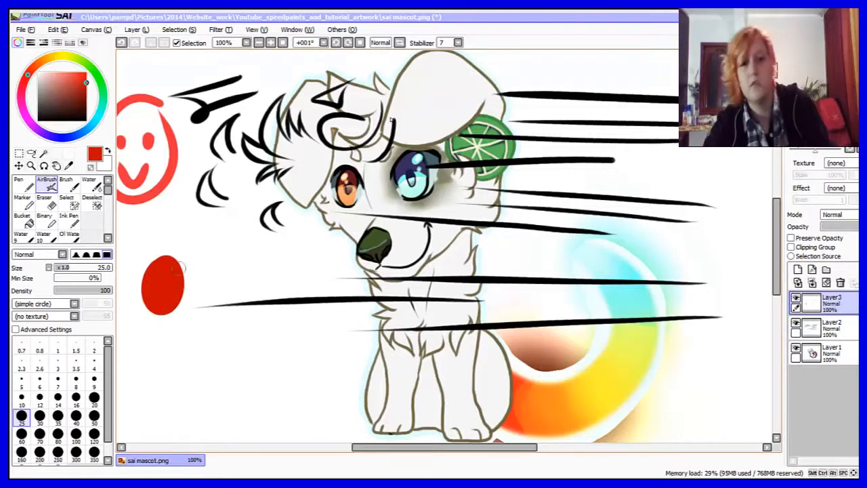
# - Add a clipping layer over the red oval, paint purple shading along its lower right side, and set the layer to Multiply
pyautogui.click(798, 269)
pyautogui.click(792, 247)
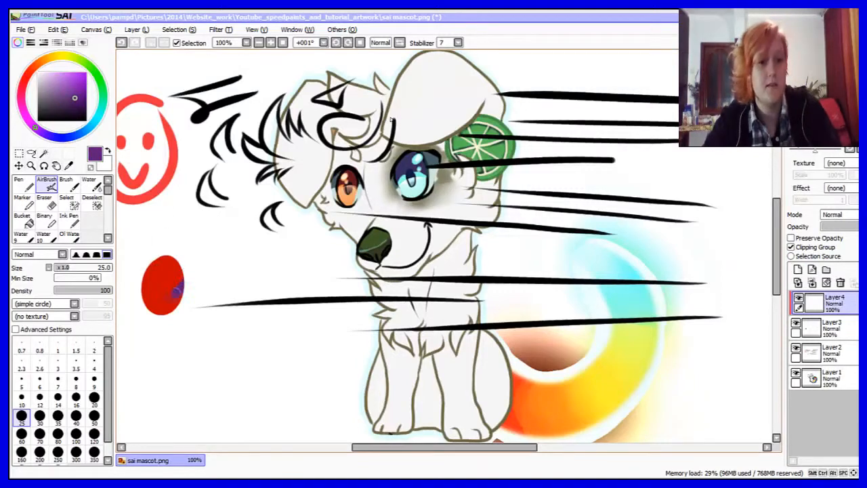
pyautogui.moveTo(158, 317)
pyautogui.mouseDown()
pyautogui.moveTo(191, 263)
pyautogui.moveTo(156, 317)
pyautogui.moveTo(172, 297)
pyautogui.mouseUp()
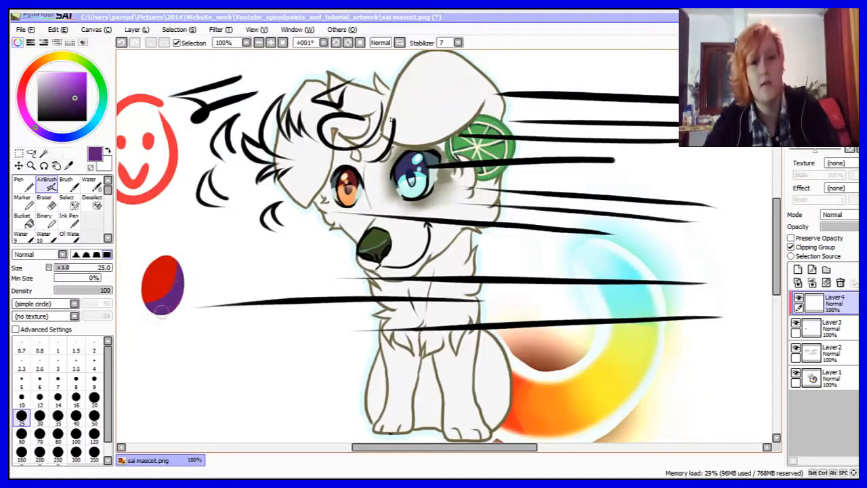
pyautogui.click(839, 214)
pyautogui.click(837, 232)
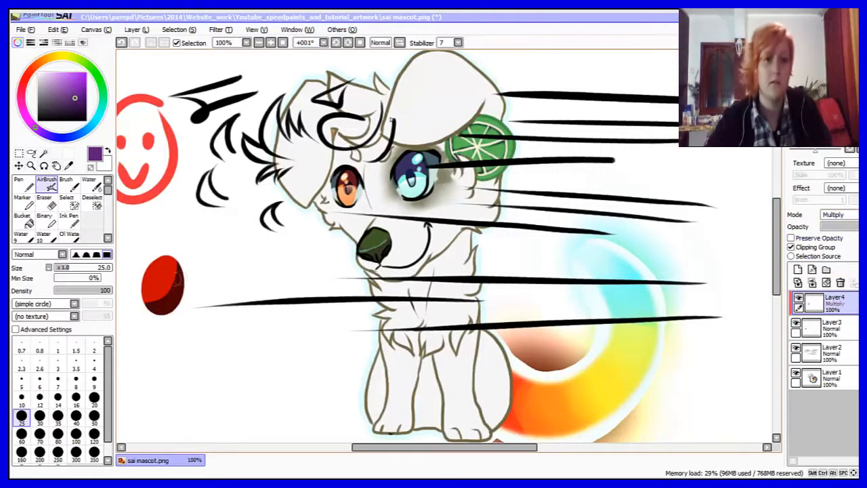
# - Blend the shadow edge on the red oval with the Water tool and switch back to the AirBrush
pyautogui.click(89, 180)
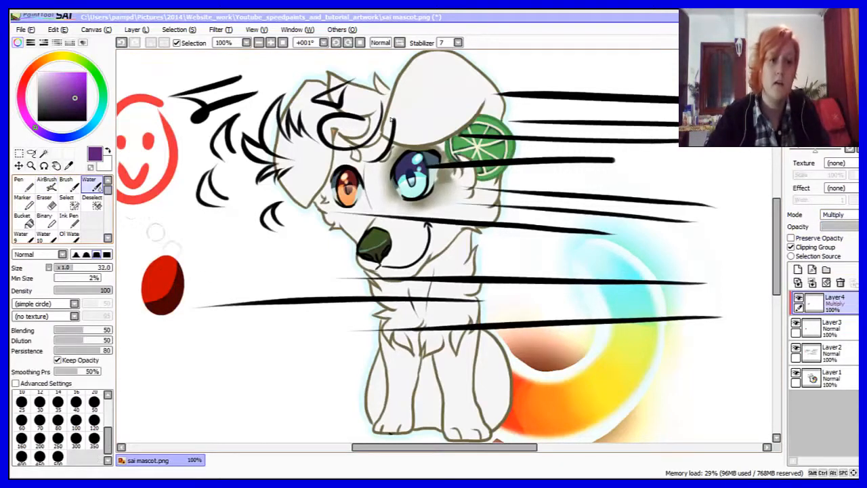
pyautogui.moveTo(175, 268)
pyautogui.mouseDown()
pyautogui.moveTo(166, 301)
pyautogui.moveTo(175, 251)
pyautogui.mouseUp()
pyautogui.click(46, 181)
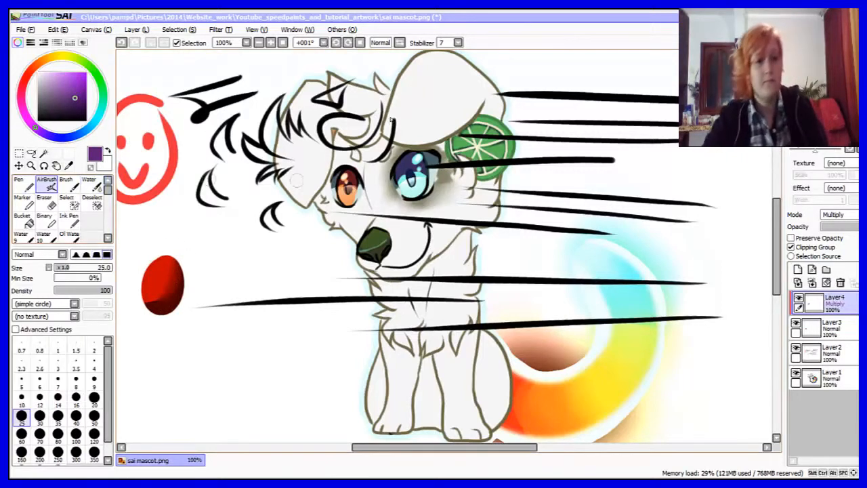
# - Paint a light orange highlight on the red oval's upper left on a new clipping layer set to Luminosity
pyautogui.click(798, 269)
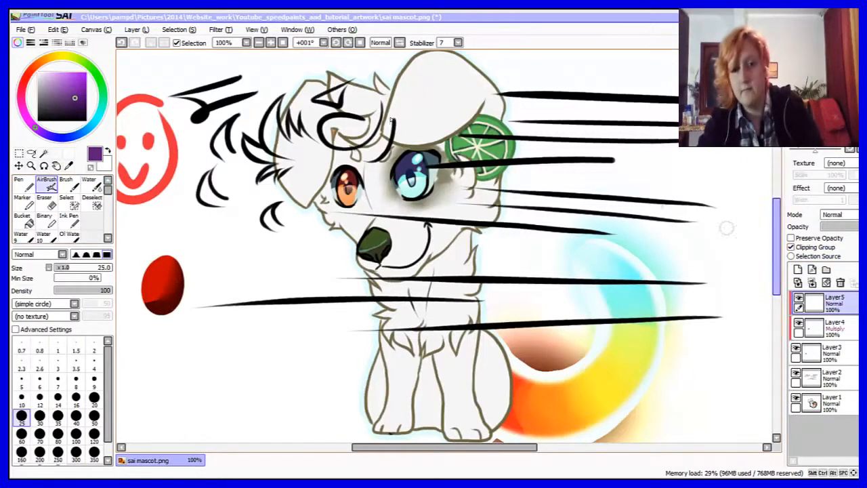
pyautogui.click(41, 62)
pyautogui.click(64, 76)
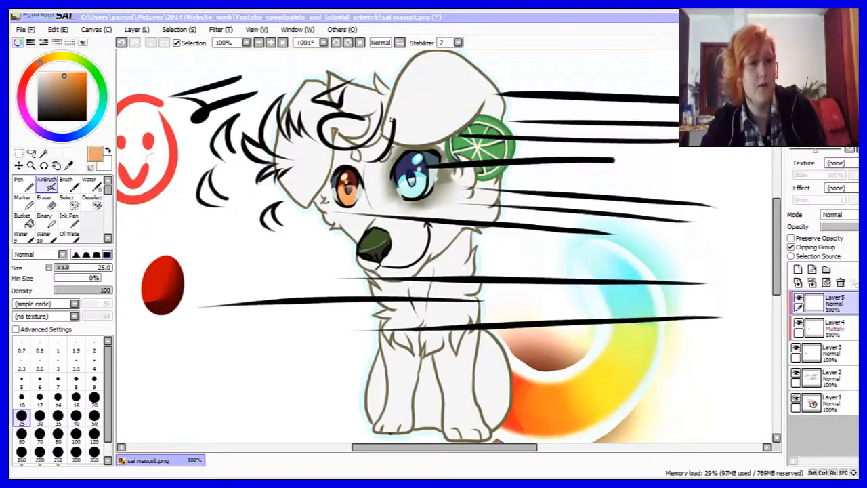
pyautogui.moveTo(152, 266); pyautogui.dragTo(156, 276)
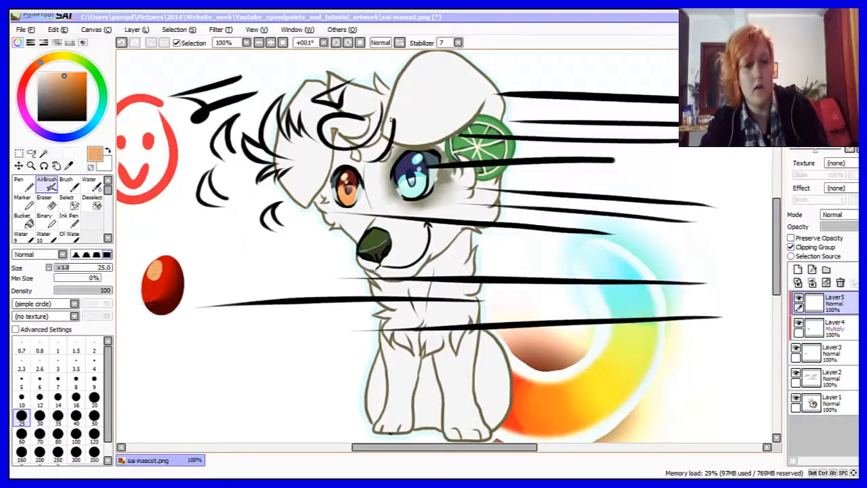
pyautogui.click(837, 215)
pyautogui.click(837, 251)
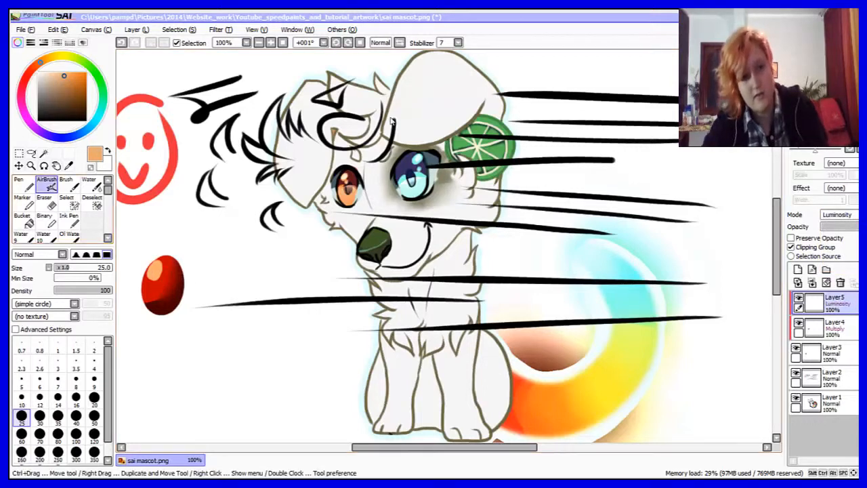
# - Soften the oval's highlight with the Water tool and airbrush a thin rim light along the oval's edge
pyautogui.click(89, 183)
pyautogui.moveTo(156, 265)
pyautogui.mouseDown()
pyautogui.moveTo(164, 265)
pyautogui.moveTo(156, 275)
pyautogui.mouseUp()
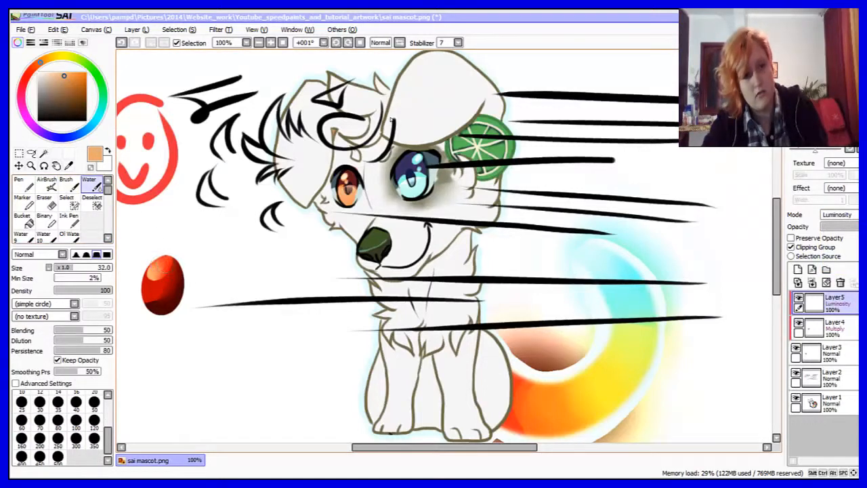
pyautogui.click(46, 182)
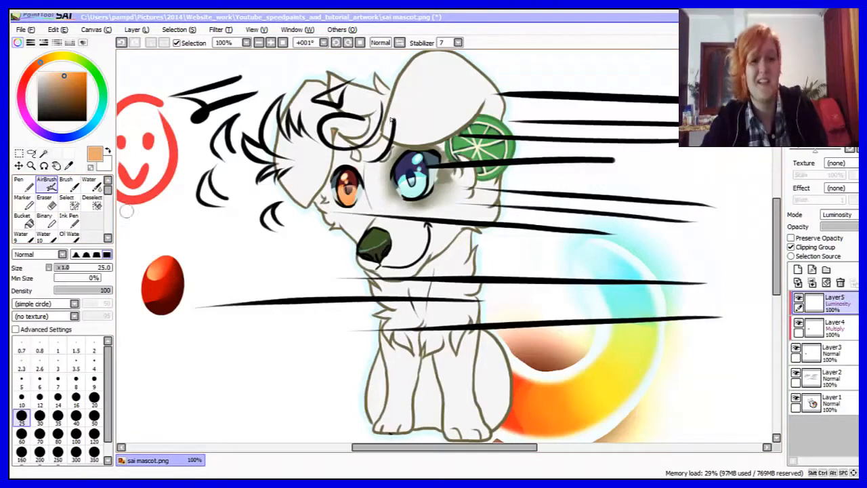
pyautogui.moveTo(184, 284)
pyautogui.mouseDown()
pyautogui.moveTo(159, 315)
pyautogui.moveTo(169, 252)
pyautogui.mouseUp()
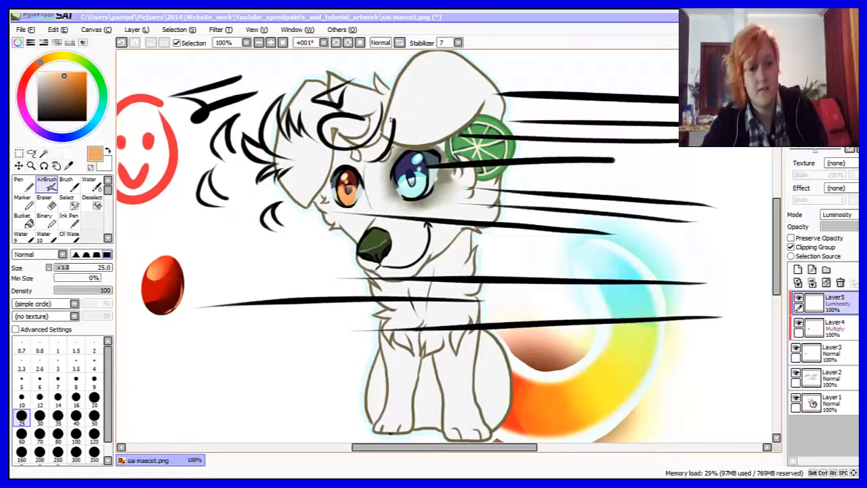
pyautogui.click(838, 214)
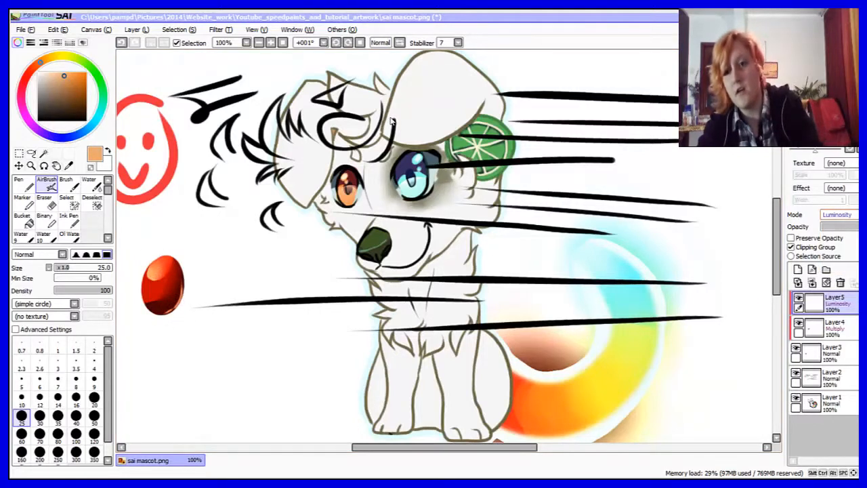
# - Paint a light orange reflection across the oval on a new layer, set it to Screen, and blend it with the Water tool
pyautogui.click(798, 269)
pyautogui.moveTo(171, 285); pyautogui.dragTo(150, 298)
pyautogui.click(838, 215)
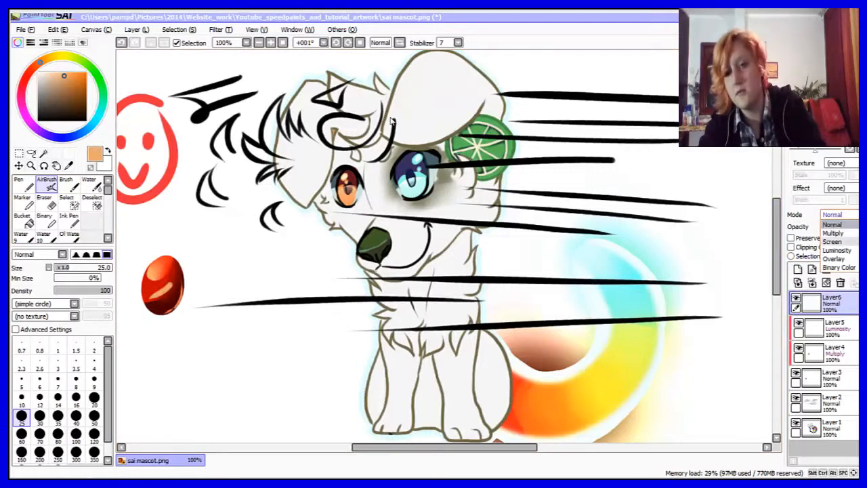
pyautogui.click(834, 243)
pyautogui.click(89, 181)
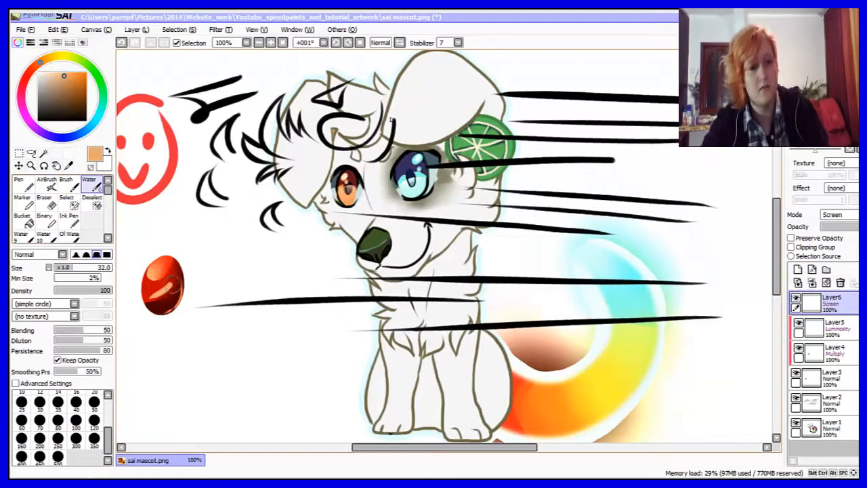
pyautogui.moveTo(177, 279); pyautogui.dragTo(153, 298)
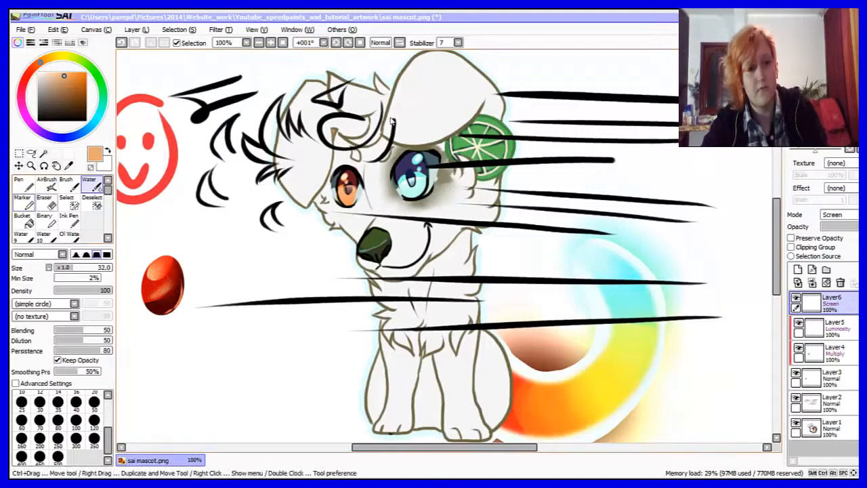
# - Switch back to the AirBrush and change the reflection layer's blending mode to Overlay
pyautogui.click(46, 183)
pyautogui.click(838, 215)
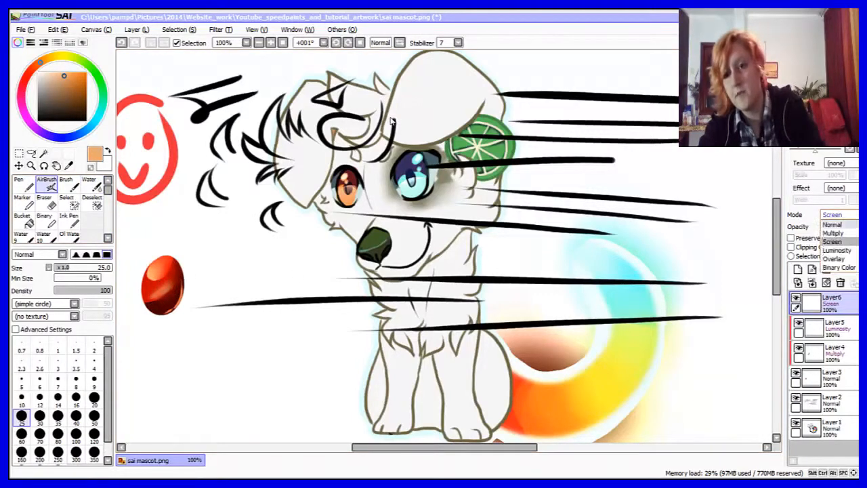
pyautogui.click(835, 256)
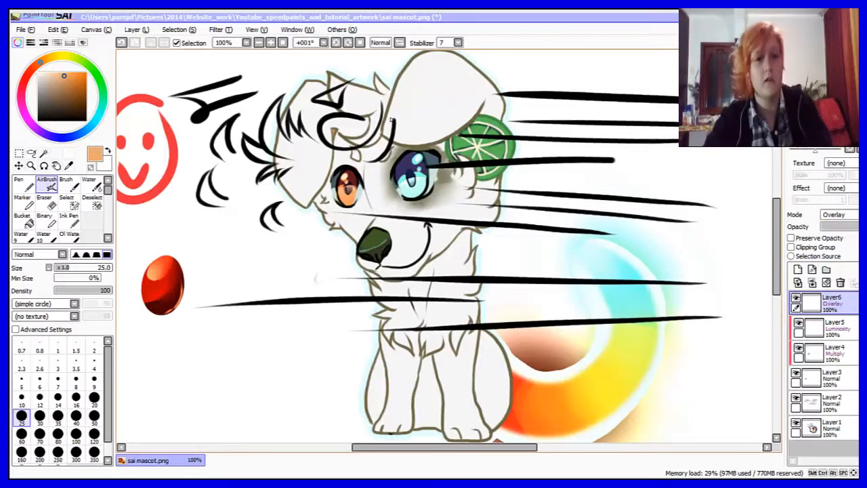
# - Try Binary Color mode on Layer6 with a stroke across the red oval, then delete the layer
pyautogui.click(838, 215)
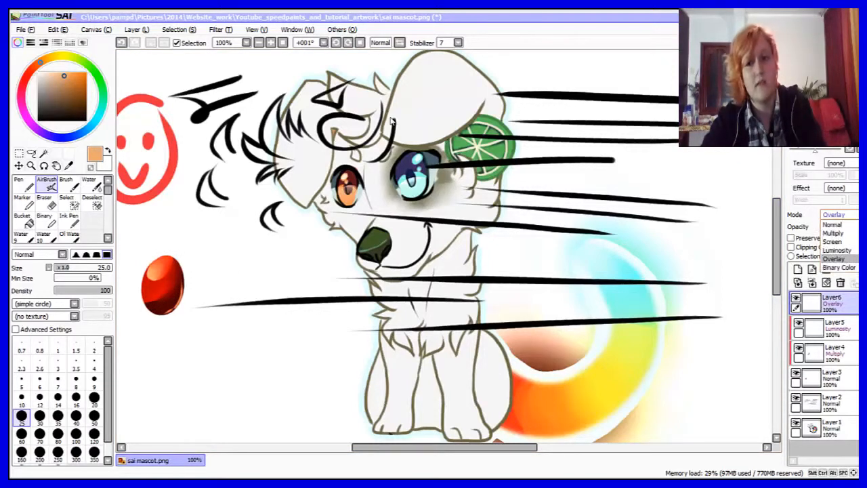
pyautogui.click(839, 268)
pyautogui.moveTo(146, 298)
pyautogui.mouseDown()
pyautogui.moveTo(179, 283)
pyautogui.moveTo(158, 293)
pyautogui.mouseUp()
pyautogui.click(92, 184)
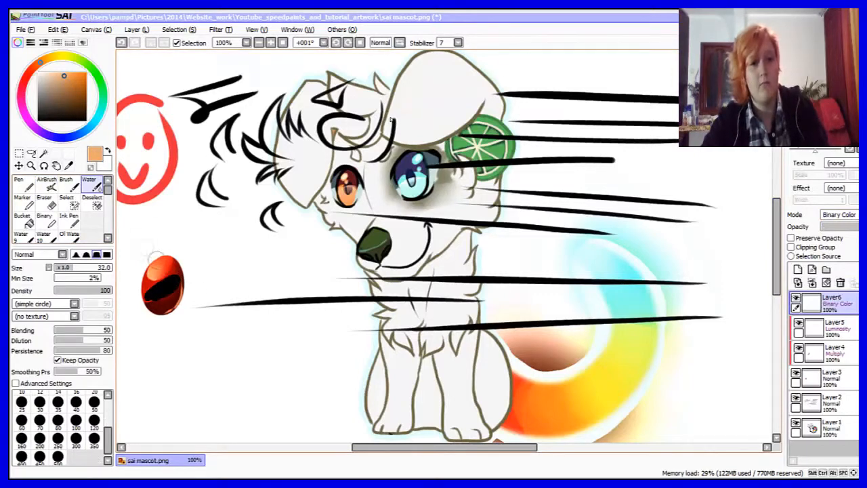
pyautogui.click(840, 283)
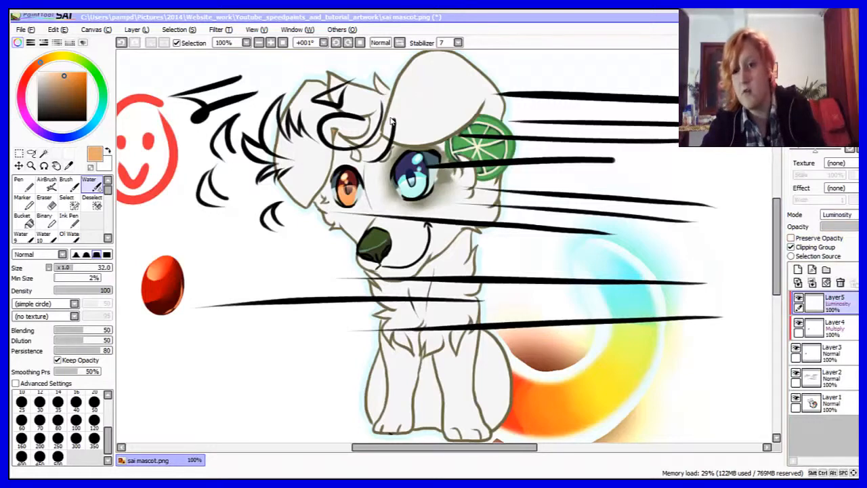
# - Apply the Fringe effect to the oval's Luminosity highlight layer
pyautogui.click(840, 188)
pyautogui.click(839, 206)
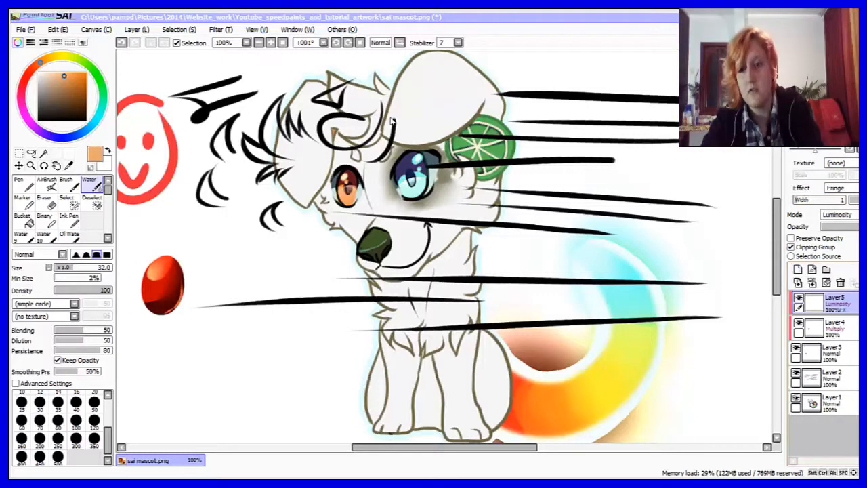
# - Create a new layer and airbrush a light orange patch beside the red oval
pyautogui.click(798, 269)
pyautogui.click(46, 184)
pyautogui.moveTo(269, 244)
pyautogui.mouseDown()
pyautogui.moveTo(258, 268)
pyautogui.moveTo(239, 269)
pyautogui.moveTo(230, 249)
pyautogui.mouseUp()
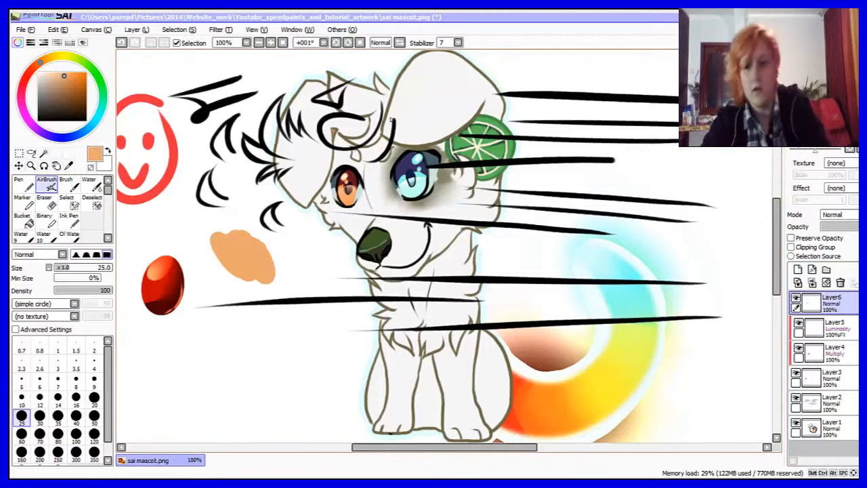
# - Add a clipping layer above the orange patch and paint brown shading over the patch's right side
pyautogui.click(798, 269)
pyautogui.click(792, 248)
pyautogui.click(71, 92)
pyautogui.moveTo(267, 240)
pyautogui.mouseDown()
pyautogui.moveTo(251, 268)
pyautogui.moveTo(234, 247)
pyautogui.moveTo(275, 271)
pyautogui.mouseUp()
# - Apply the Fringe effect to the brown shading layer with a width of 5
pyautogui.click(840, 188)
pyautogui.click(842, 208)
pyautogui.moveTo(799, 200); pyautogui.dragTo(823, 200)
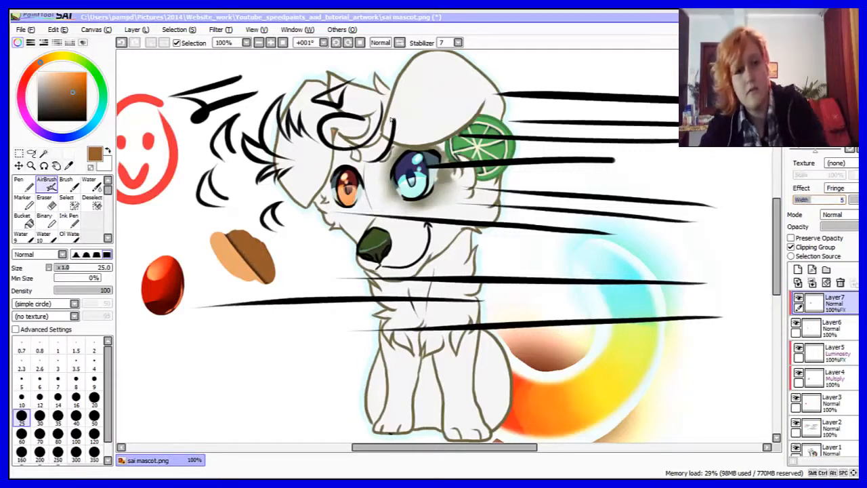
# - Blend the brown shading into the orange patch with the Water tool and switch back to the AirBrush
pyautogui.click(88, 182)
pyautogui.moveTo(230, 241)
pyautogui.mouseDown()
pyautogui.moveTo(245, 264)
pyautogui.moveTo(217, 226)
pyautogui.mouseUp()
pyautogui.moveTo(239, 255); pyautogui.dragTo(247, 271)
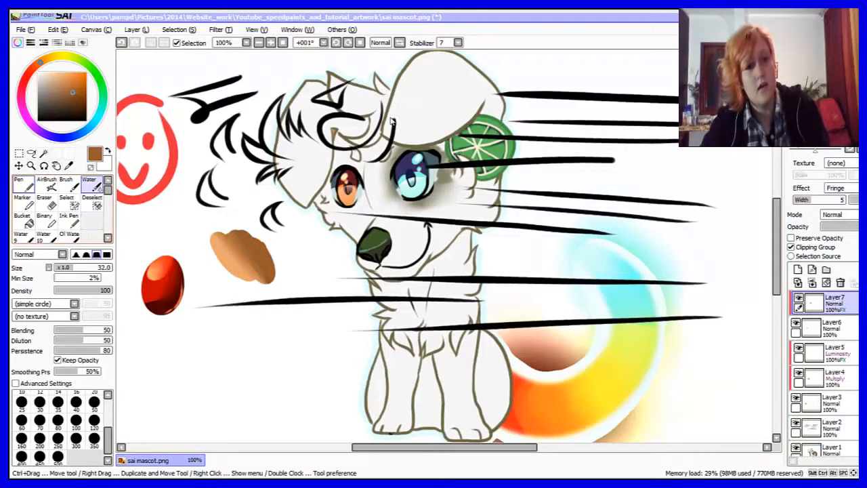
pyautogui.click(47, 183)
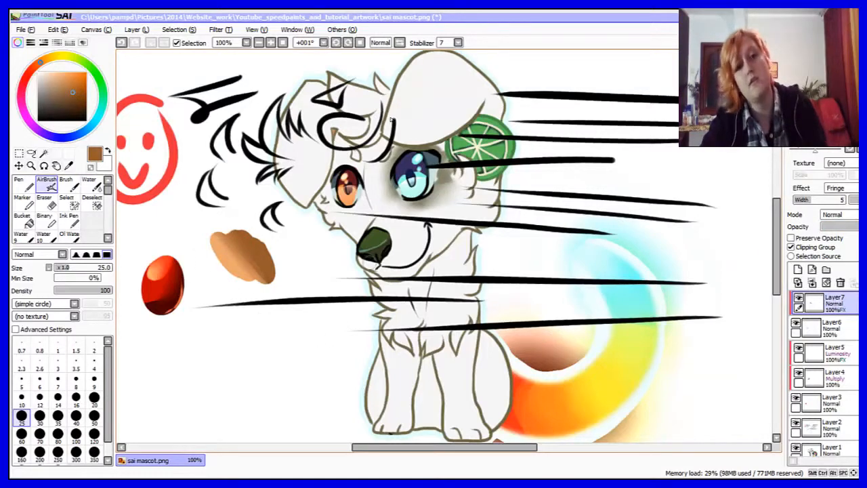
# - Create a new layer, choose a teal color, and paint a patch between the red smiley and the red oval
pyautogui.click(798, 270)
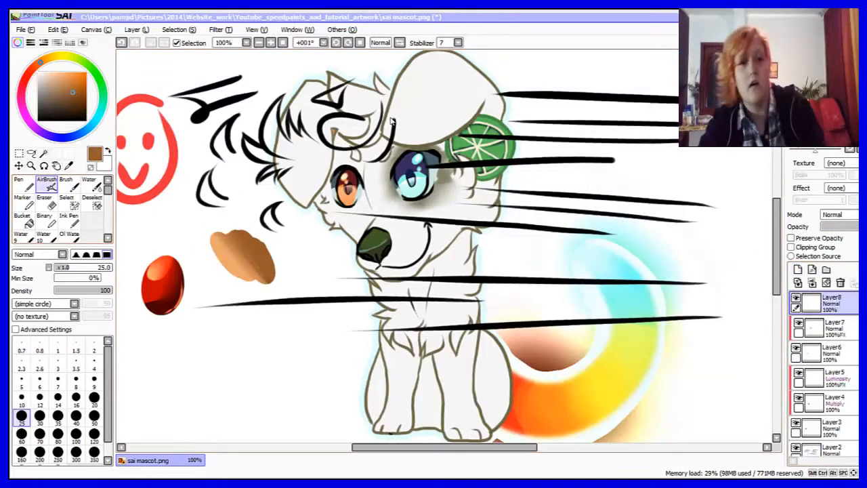
pyautogui.click(101, 104)
pyautogui.click(69, 82)
pyautogui.moveTo(164, 222)
pyautogui.mouseDown()
pyautogui.moveTo(177, 215)
pyautogui.moveTo(141, 224)
pyautogui.mouseUp()
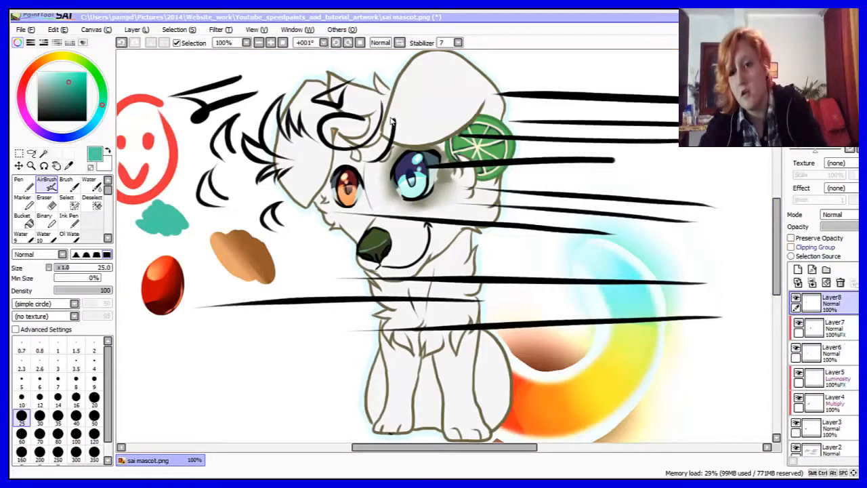
# - Add a new clipping layer above the teal patch's layer and give it the Canvas texture
pyautogui.click(798, 270)
pyautogui.click(791, 247)
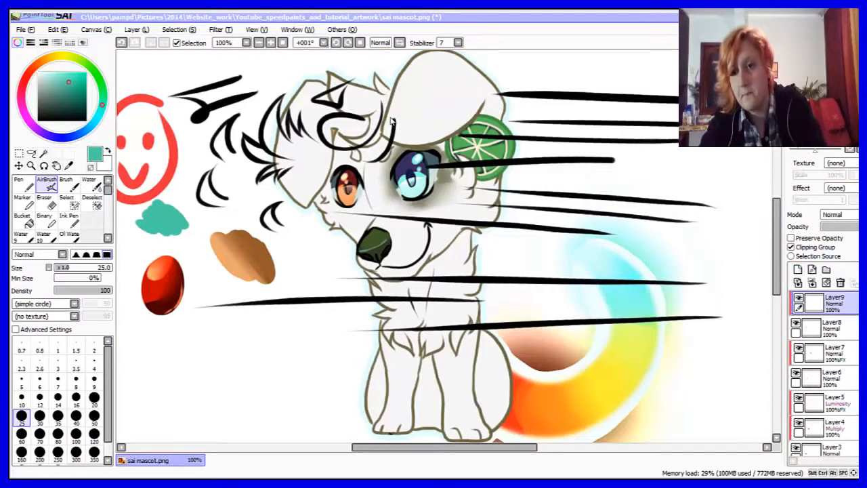
pyautogui.click(840, 163)
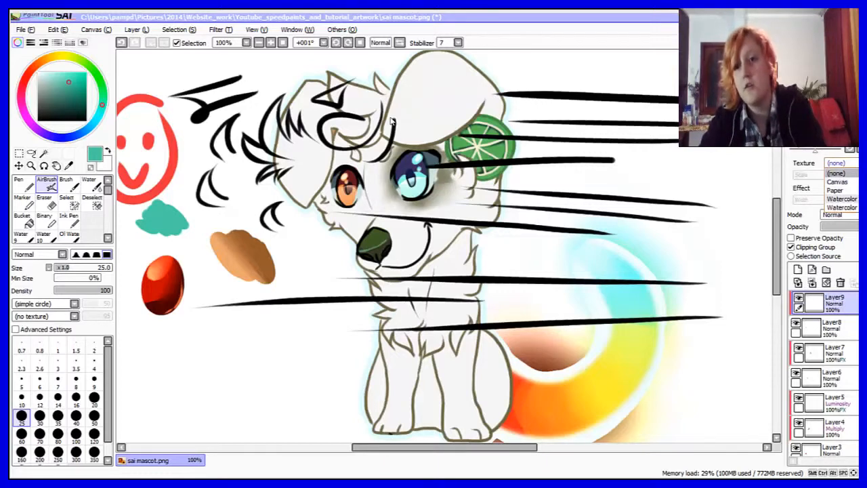
pyautogui.click(837, 181)
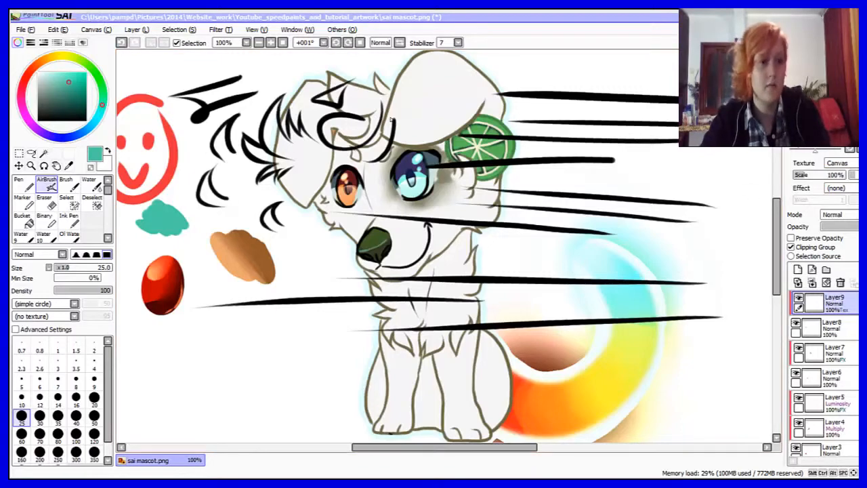
# - Choose a dark purple and paint it over most of the teal patch on the clipping layer
pyautogui.click(43, 133)
pyautogui.click(63, 104)
pyautogui.moveTo(165, 204)
pyautogui.mouseDown()
pyautogui.moveTo(196, 229)
pyautogui.moveTo(147, 208)
pyautogui.moveTo(258, 201)
pyautogui.mouseUp()
# - Examine the Canvas texture on the purple paint up close at 300% zoom
pyautogui.click(271, 43)
pyautogui.click(271, 42)
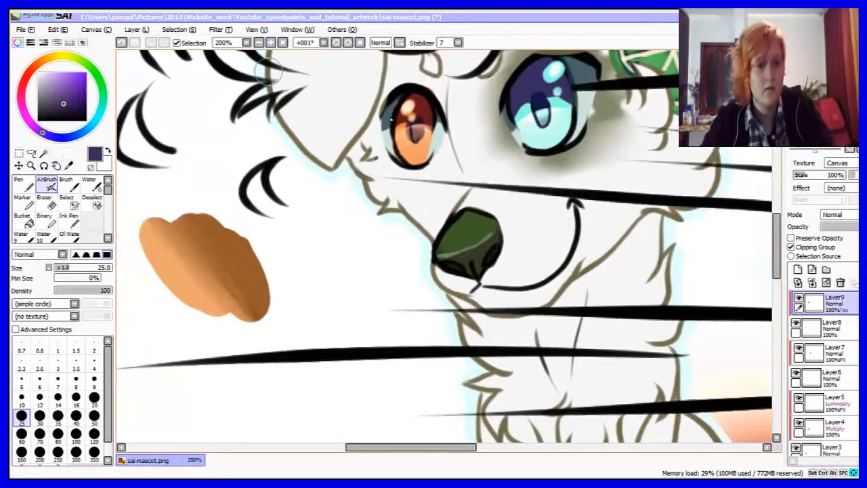
pyautogui.press('Left')
pyautogui.press('Left')
pyautogui.press('Left')
pyautogui.press('Left')
pyautogui.press('Left')
pyautogui.press('Left')
pyautogui.press('Left')
pyautogui.press('Left')
pyautogui.press('Left')
pyautogui.press('Left')
pyautogui.press('Left')
pyautogui.press('Left')
pyautogui.press('Left')
pyautogui.press('Left')
pyautogui.press('Left')
pyautogui.press('Left')
pyautogui.press('Up')
pyautogui.press('Up')
pyautogui.press('Up')
pyautogui.click(271, 43)
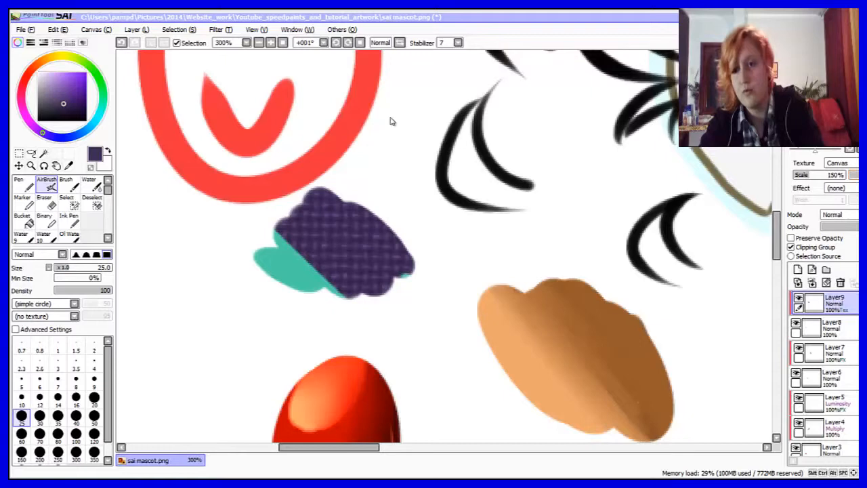
# - Try the Paper texture and both Watercolor textures on the purple clipping layer
pyautogui.click(841, 163)
pyautogui.click(841, 191)
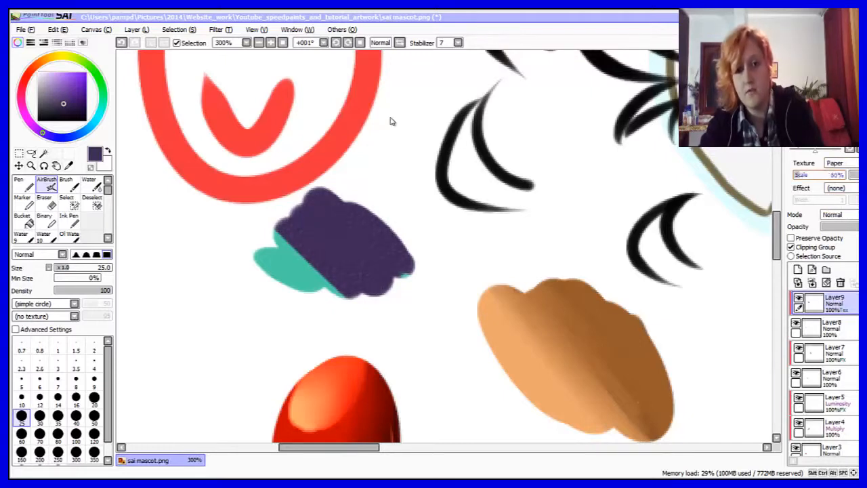
pyautogui.click(840, 163)
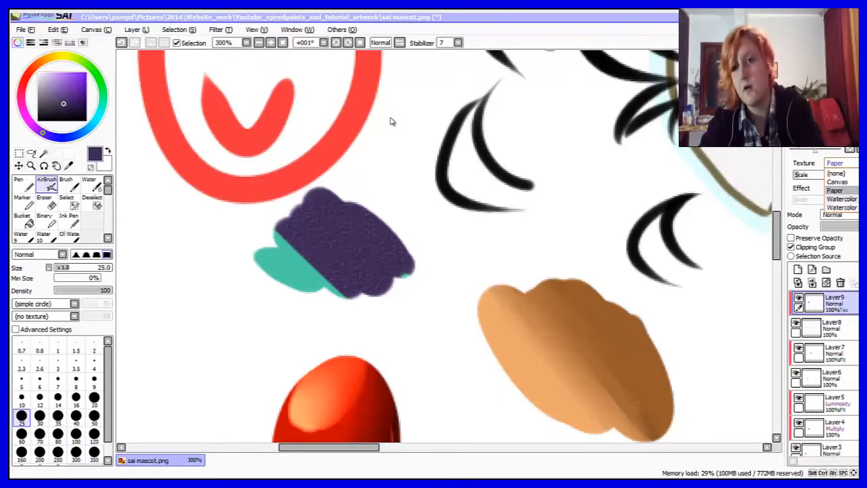
pyautogui.click(841, 199)
pyautogui.click(841, 163)
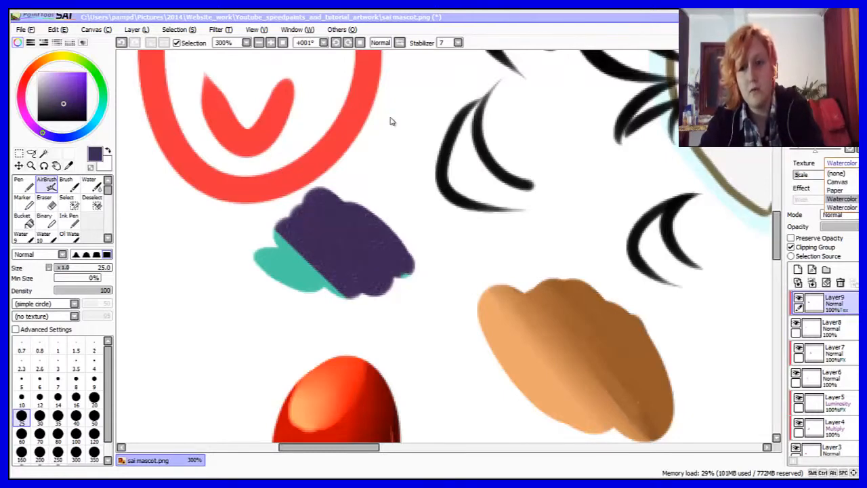
pyautogui.click(840, 208)
pyautogui.press('Left')
pyautogui.press('Left')
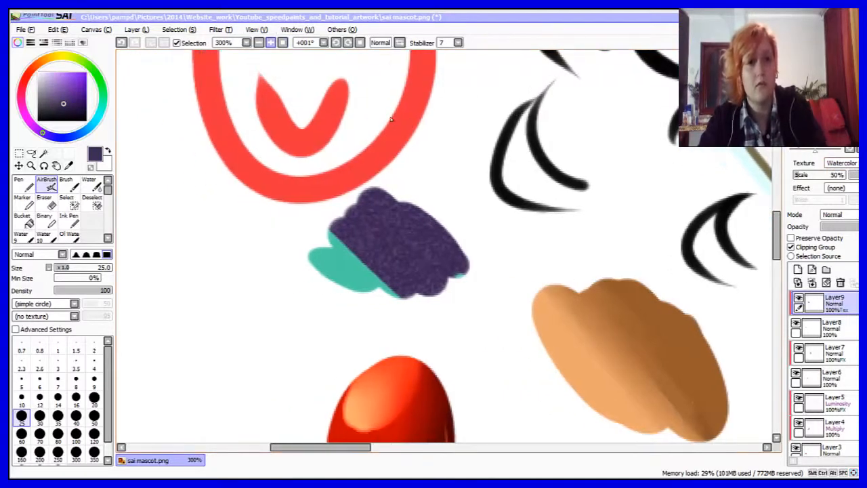
# - Remove the texture from the purple clipping layer by setting it to (none)
pyautogui.click(259, 43)
pyautogui.click(258, 43)
pyautogui.click(259, 43)
pyautogui.click(258, 43)
pyautogui.press('Right')
pyautogui.press('Right')
pyautogui.press('Right')
pyautogui.press('Right')
pyautogui.press('Right')
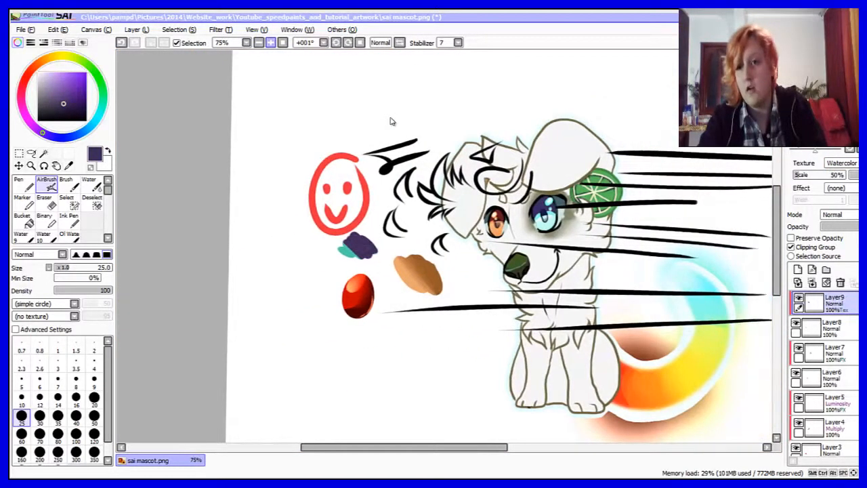
pyautogui.click(841, 163)
pyautogui.click(840, 172)
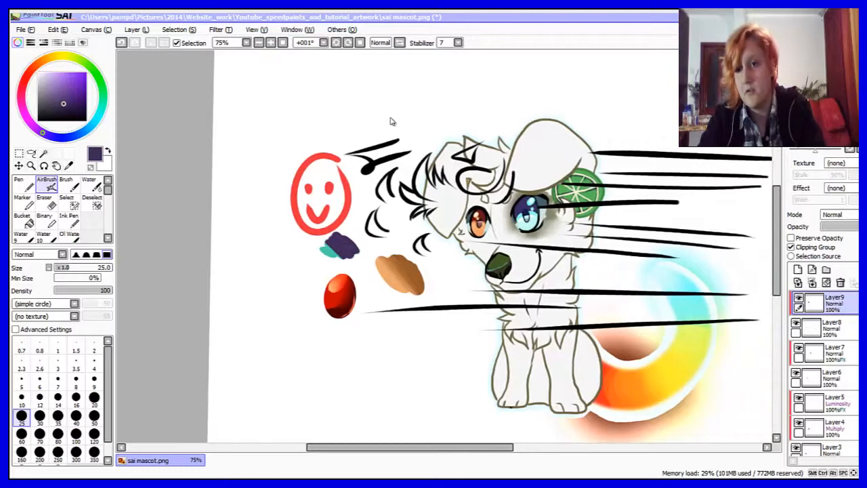
pyautogui.click(259, 43)
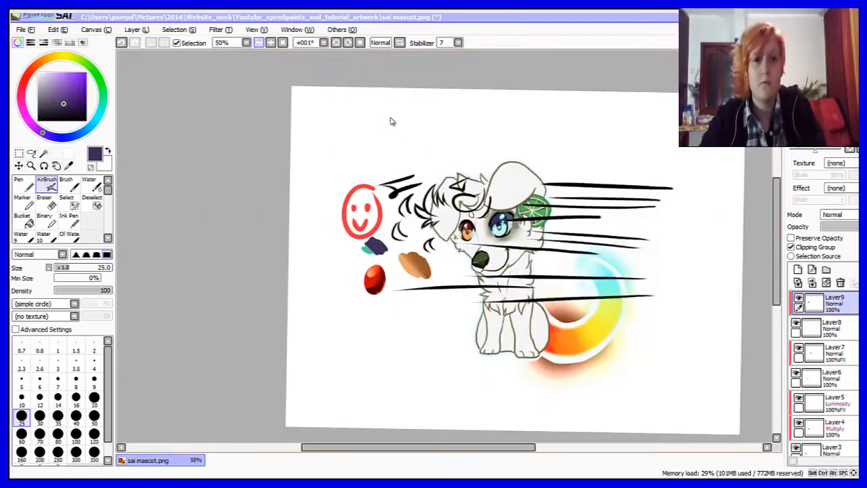
pyautogui.press('Right')
pyautogui.press('Right')
pyautogui.press('Right')
pyautogui.press('Right')
pyautogui.press('Down')
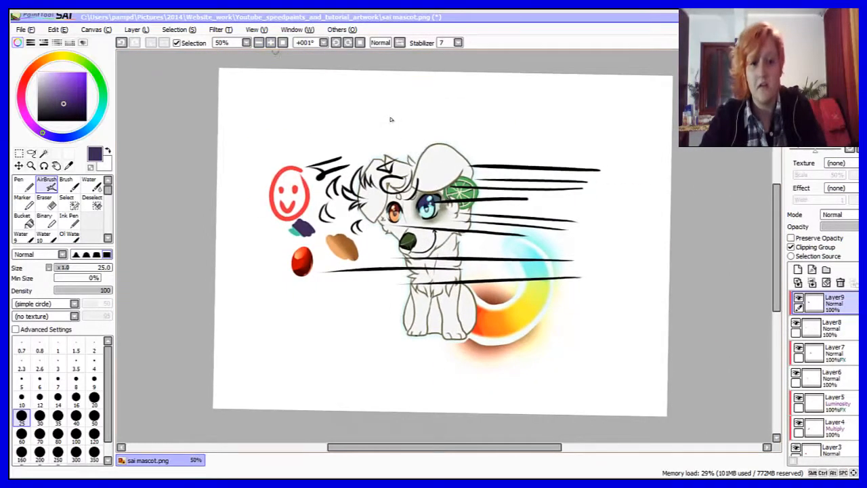